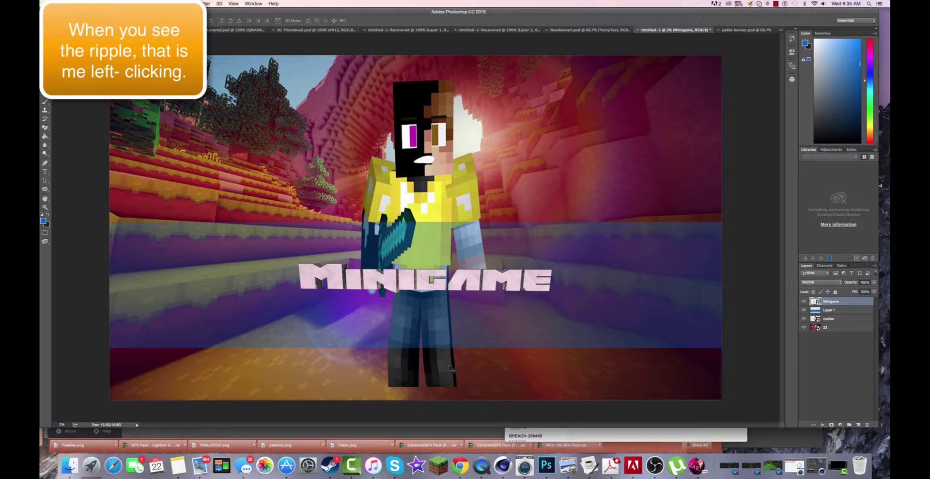
Step: Switch to the Minecraft ExclusivePack document and hide the Screenshot #16 layer inside the Screenshot's group
click(145, 30)
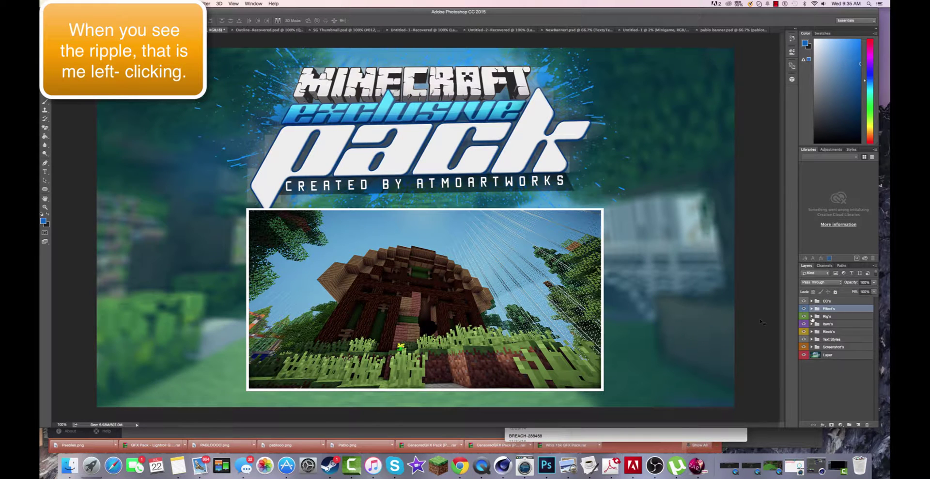
click(812, 347)
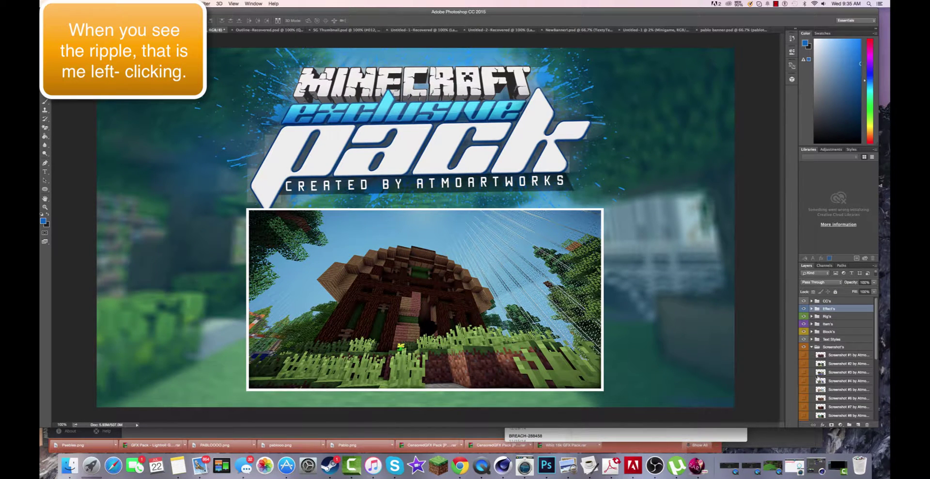
scroll(818, 378, down, 6)
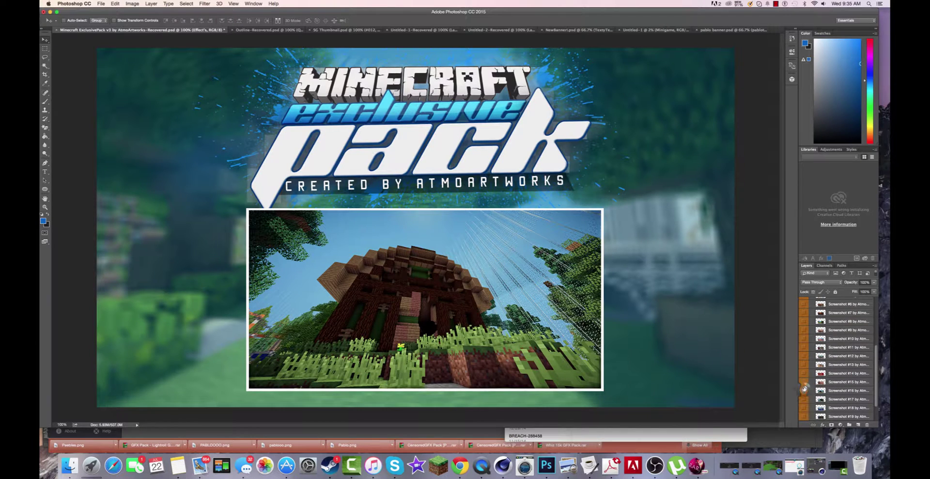
click(804, 390)
scroll(837, 385, up, 6)
click(812, 348)
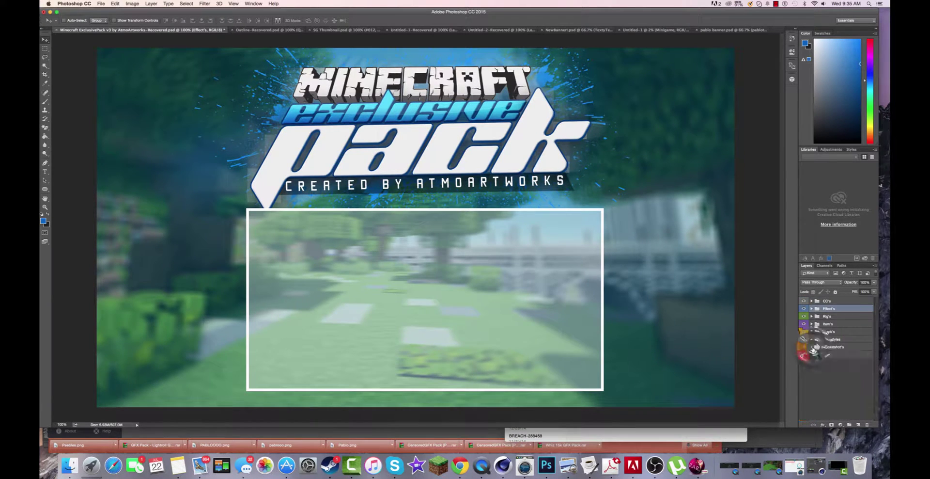
Step: Look through the color-correction groups contained in the CC's group
click(817, 300)
click(812, 300)
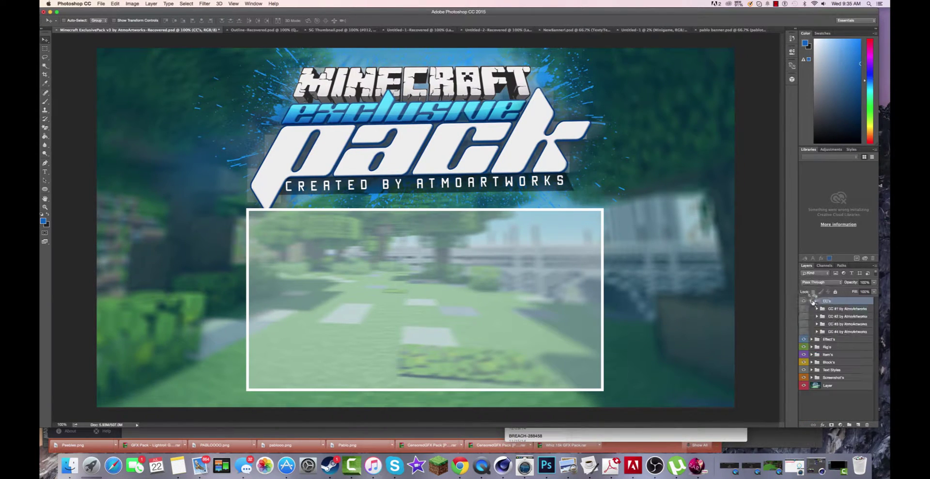
click(812, 301)
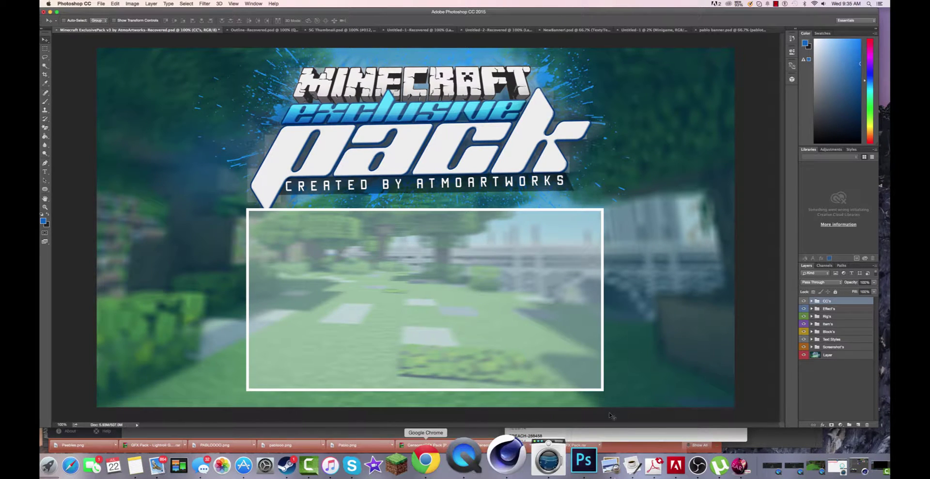
Step: Switch to Cinema 4D and delete the existing FMR 5.0 character rig from the scene
right_click(503, 466)
click(501, 461)
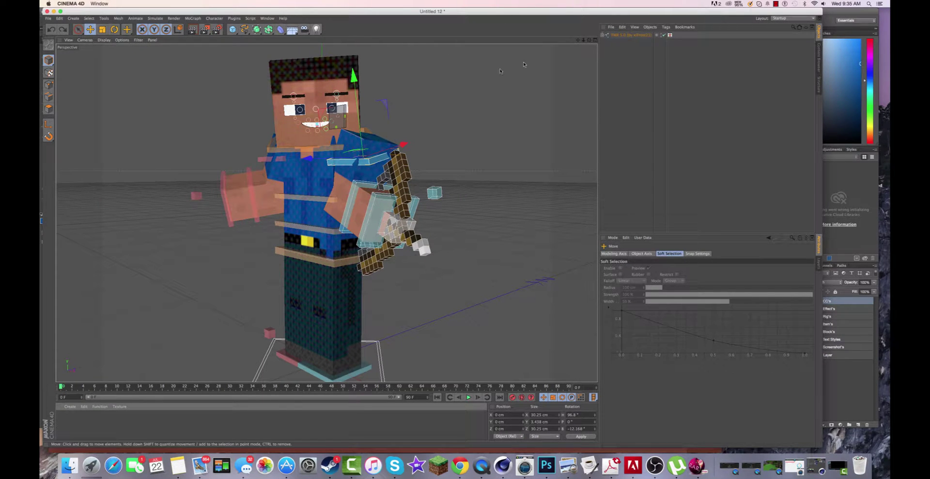
click(631, 34)
click(630, 35)
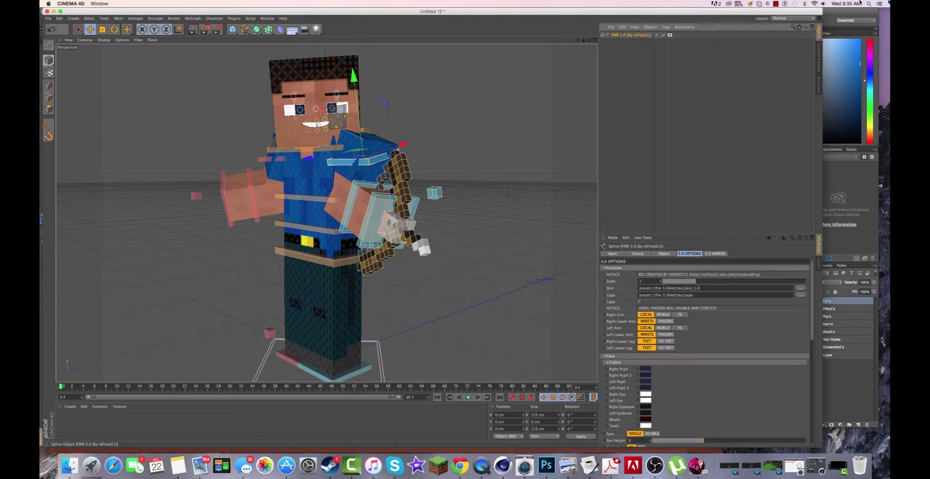
key(Delete)
Step: Search the Mac for FMR 5.0 and add the rig's lib4d file from the FMR 5.0 folder to the scene
key(super+space)
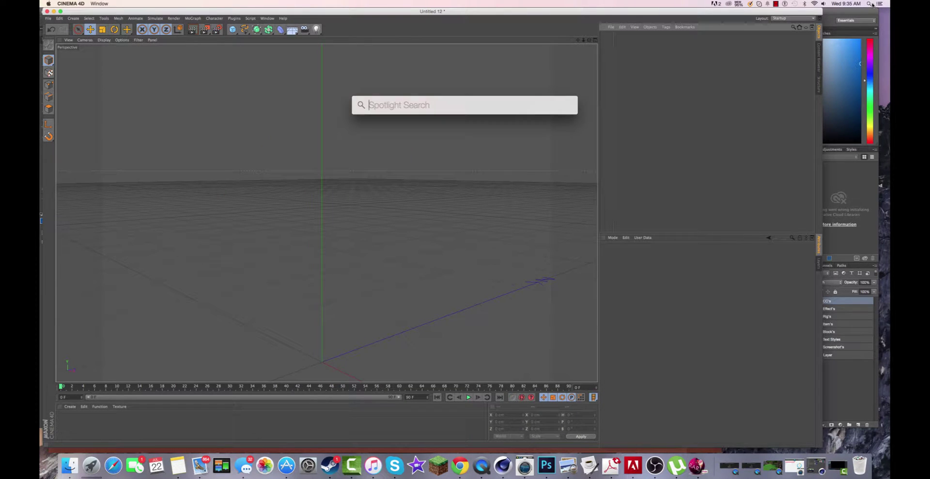
text(FMR )
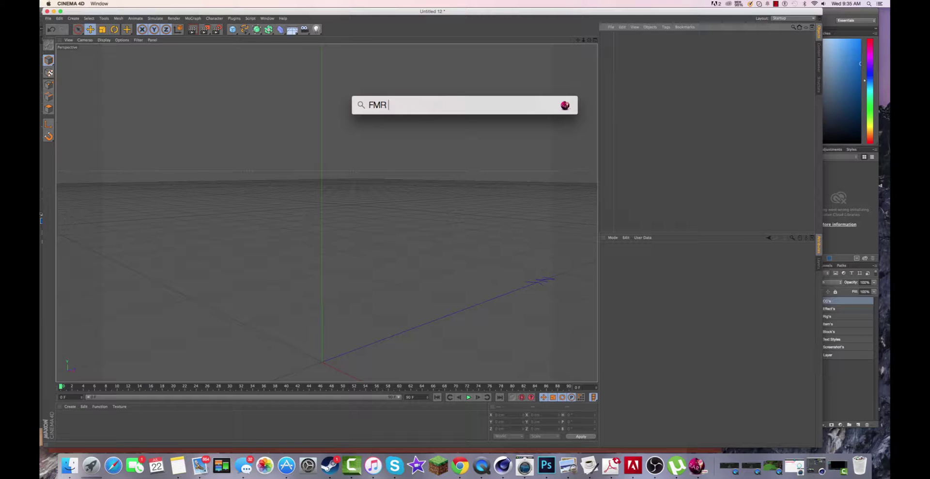
text(5.0)
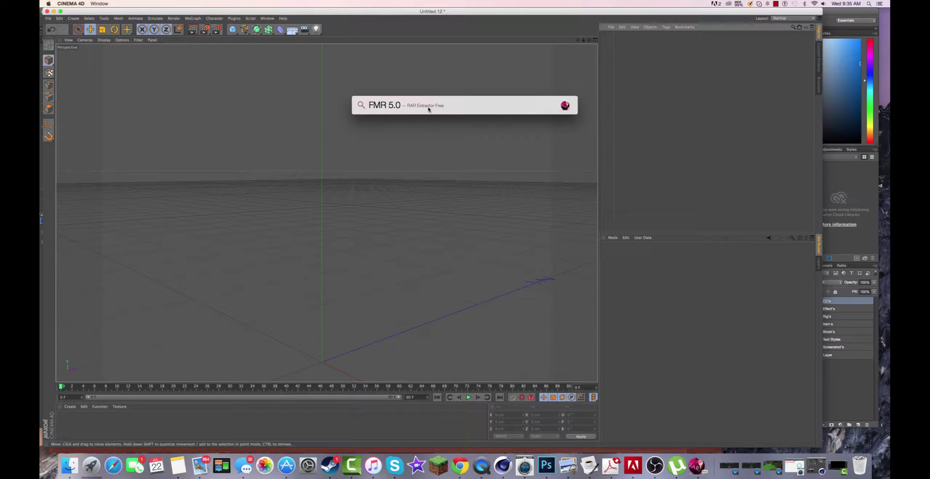
key(BackSpace)
key(BackSpace)
key(BackSpace)
text(5)
click(487, 171)
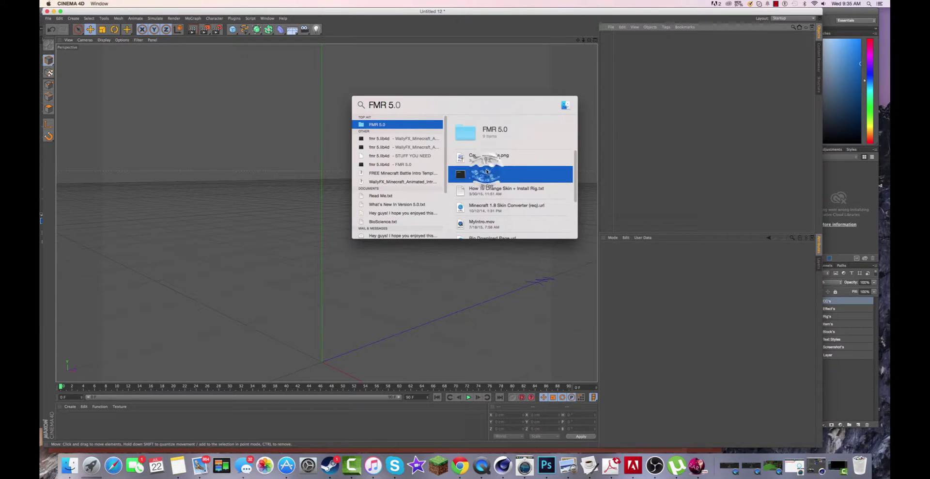
drag(486, 172, 625, 184)
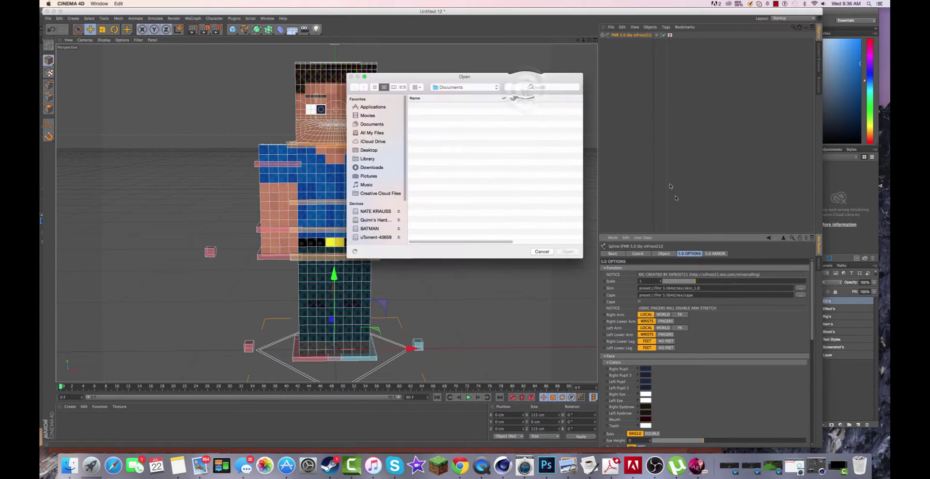
Step: Load the skin PNG whose name starts with "mee" from Downloads as the FMR 5.0 rig's skin
click(527, 89)
text(mee)
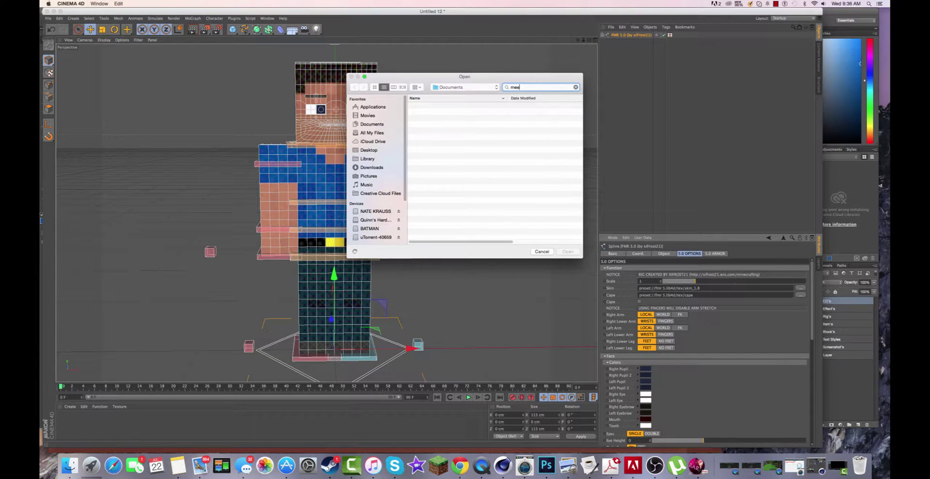
text(l!)
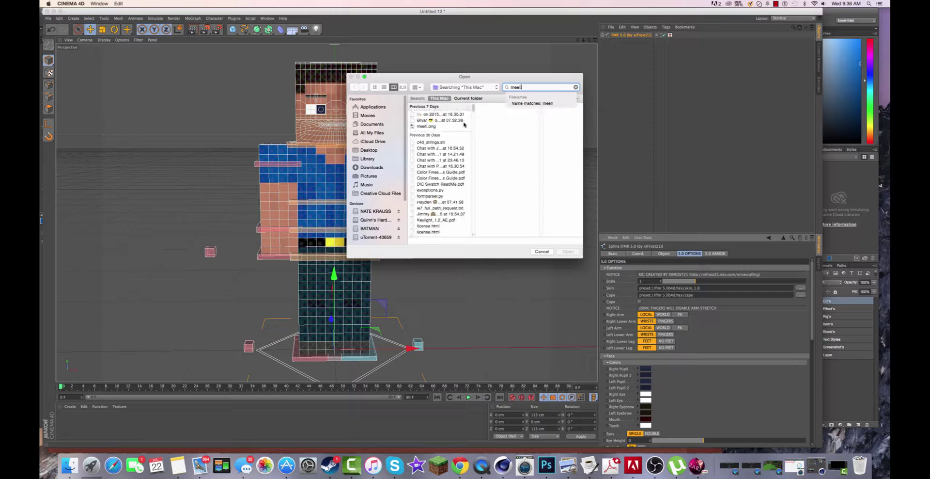
click(434, 115)
key(Return)
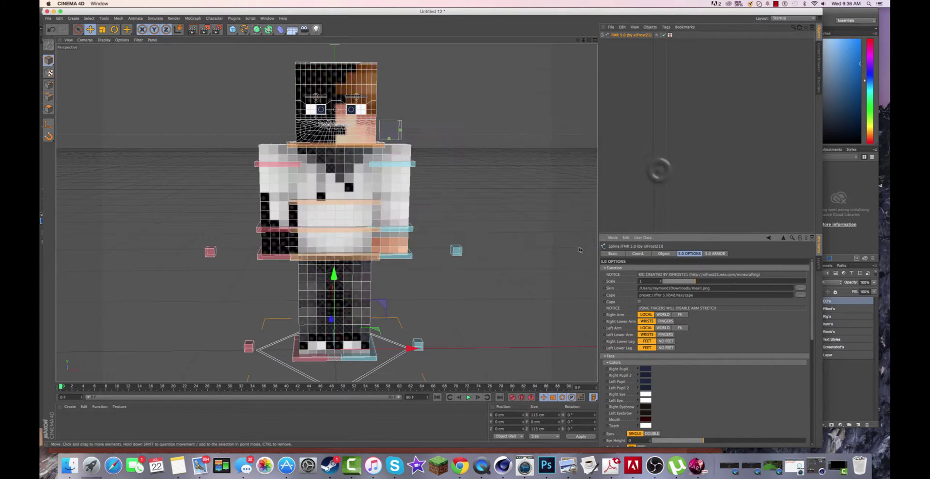
click(440, 117)
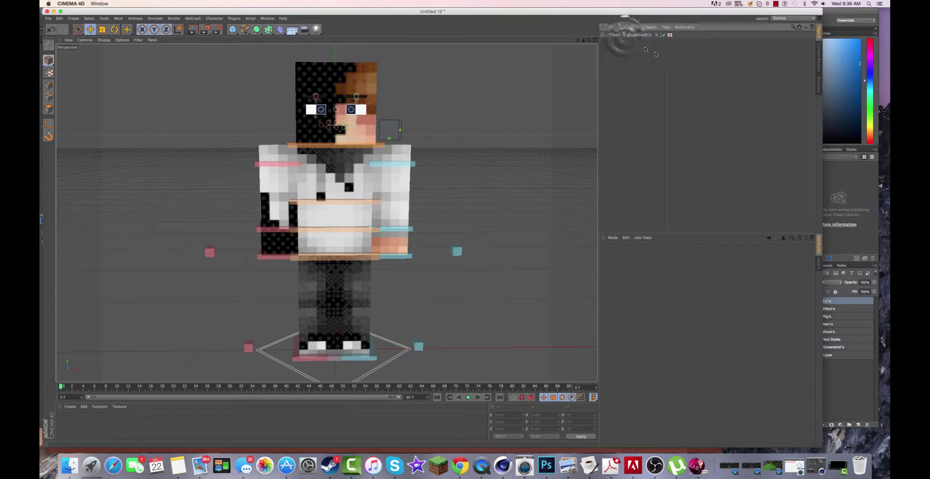
Step: Set the rig's eye height to -0.5, its pupils to Doubled and its eyes to Double
click(630, 34)
scroll(723, 385, down, 2)
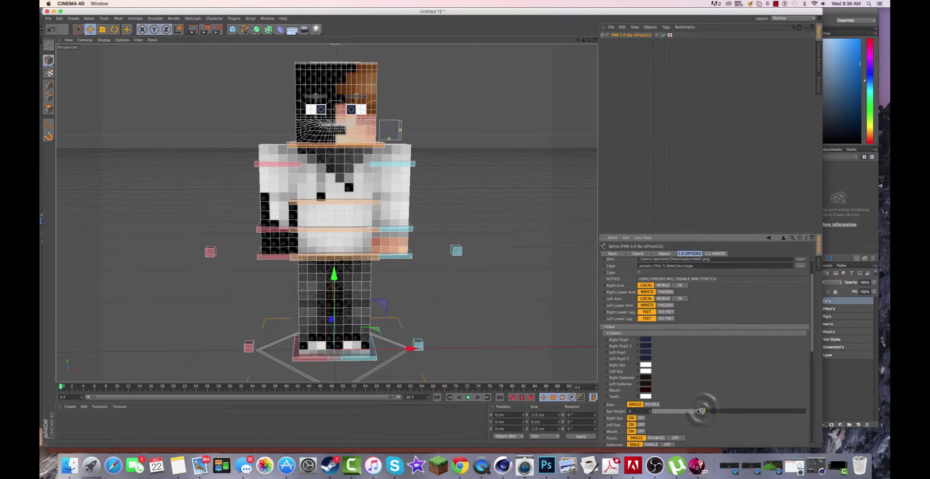
drag(701, 411, 687, 410)
click(656, 437)
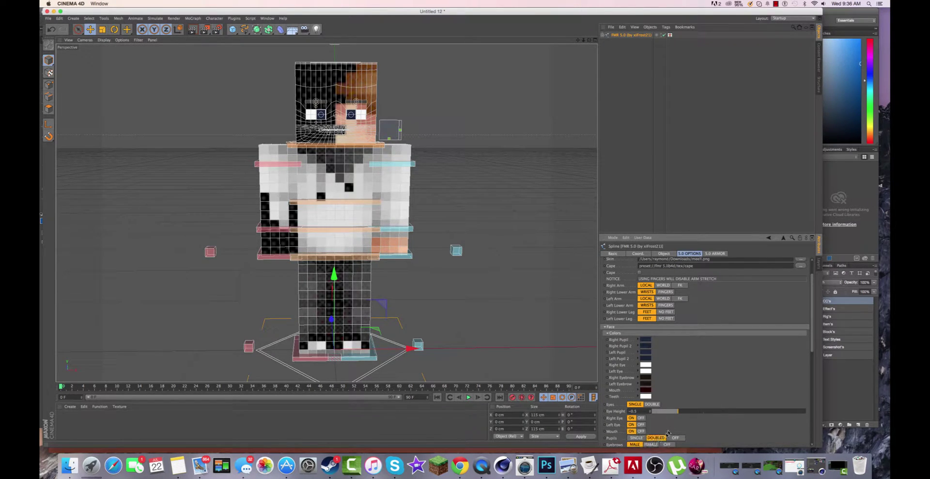
scroll(719, 433, down, 5)
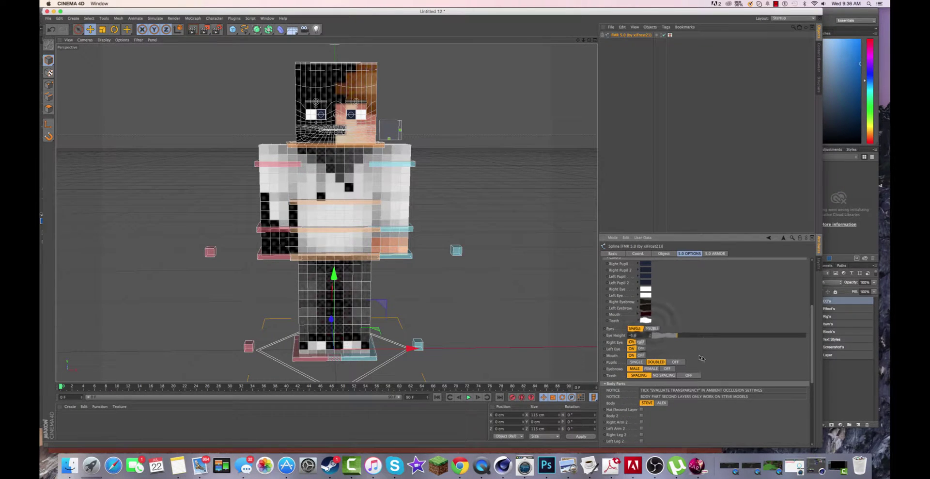
click(653, 327)
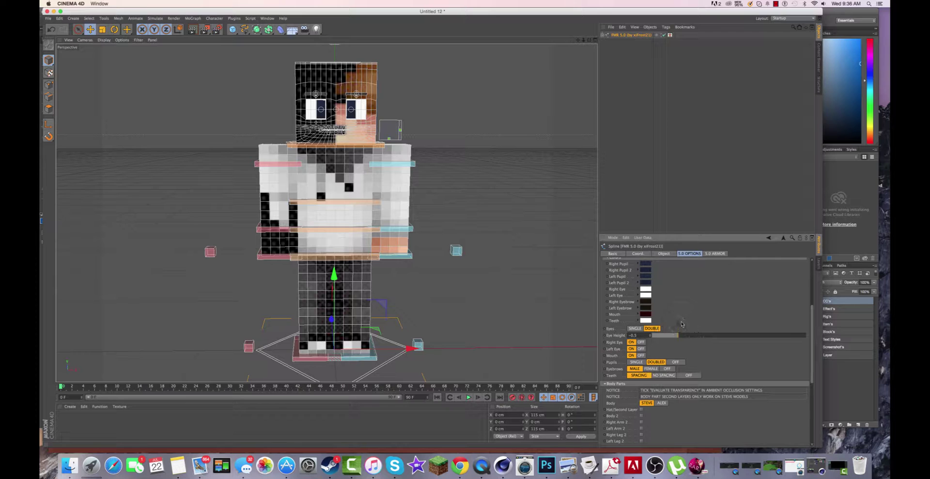
Step: Set the rig's Right Pupil color to purple, RGB 175, 0, 164
scroll(647, 348, up, 7)
click(644, 368)
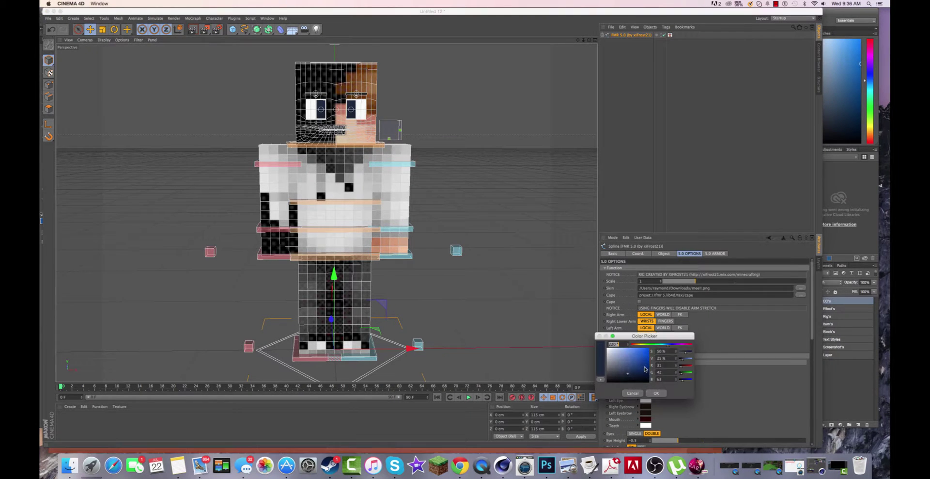
drag(670, 345, 682, 347)
mouse_move(630, 371)
mouse_down()
mouse_move(642, 373)
mouse_move(638, 363)
mouse_move(650, 359)
mouse_up()
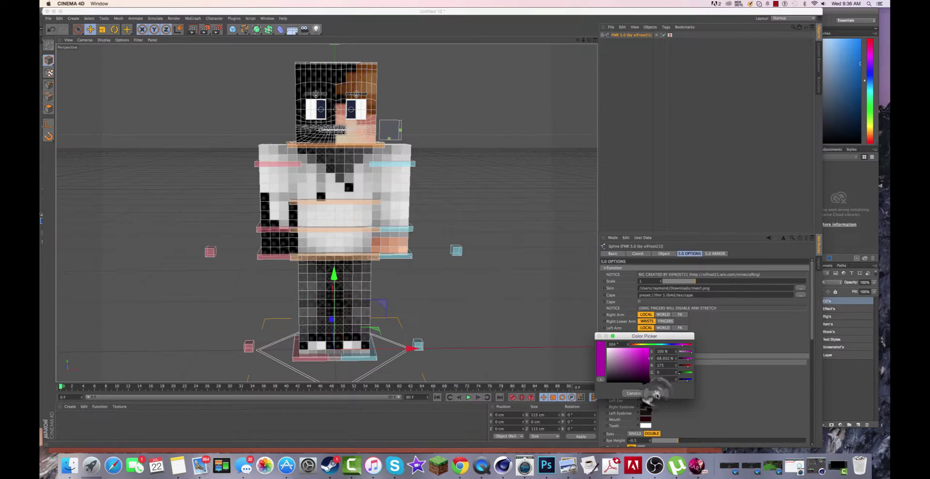
click(656, 393)
Step: Match the Right Pupil 2 color to the Right Pupil's purple, RGB 175, 0, 164
click(644, 376)
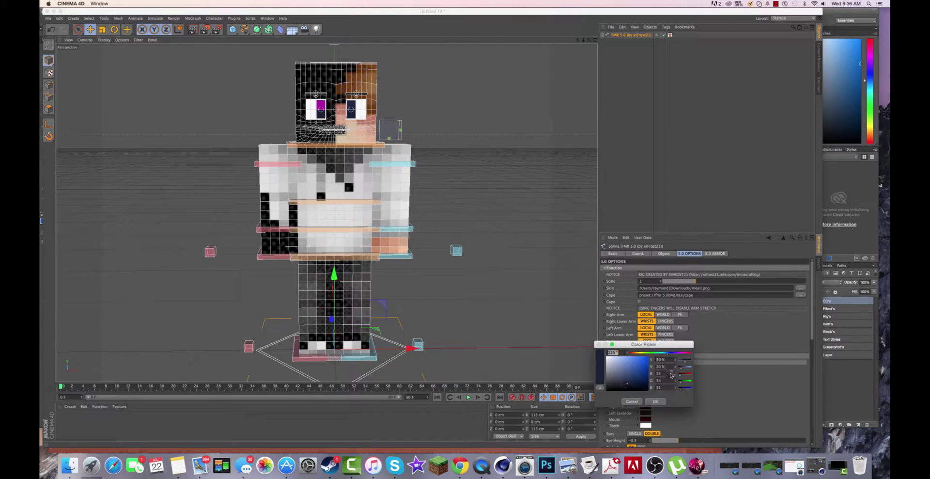
text(175)
key(Tab)
text(0)
key(Tab)
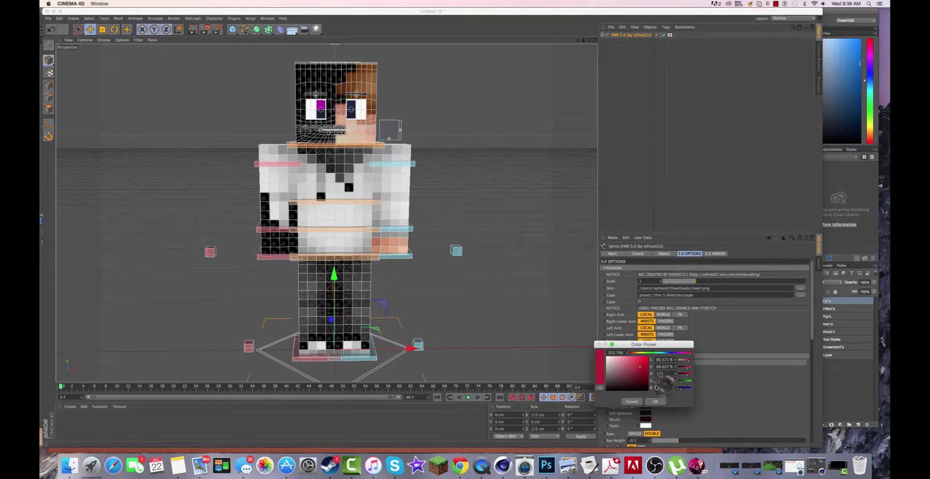
text(16)
key(Return)
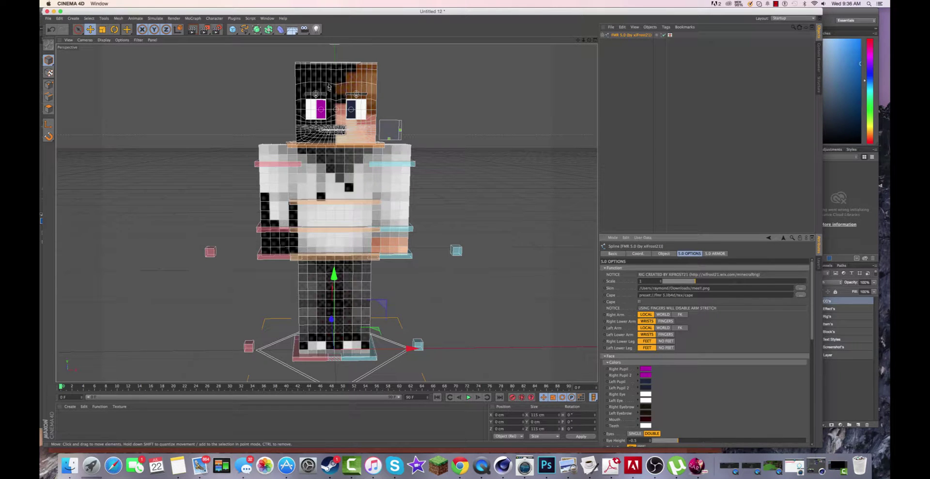
click(645, 370)
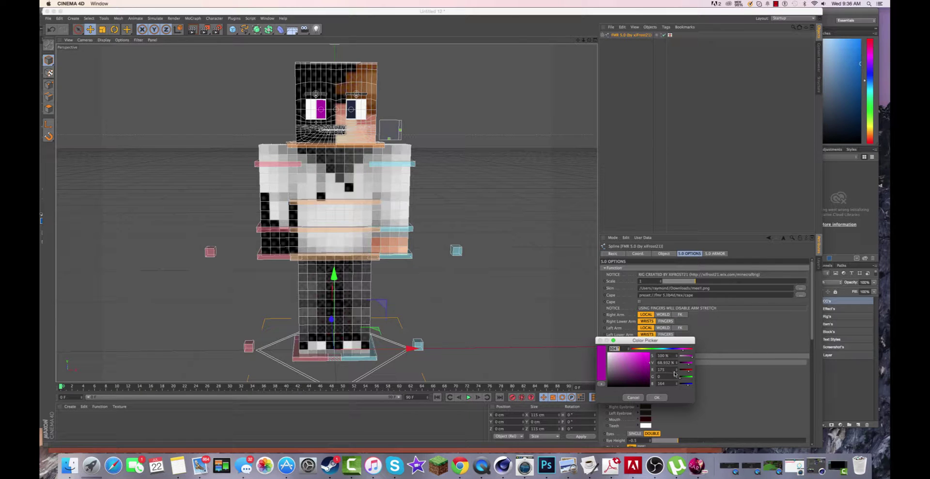
click(654, 397)
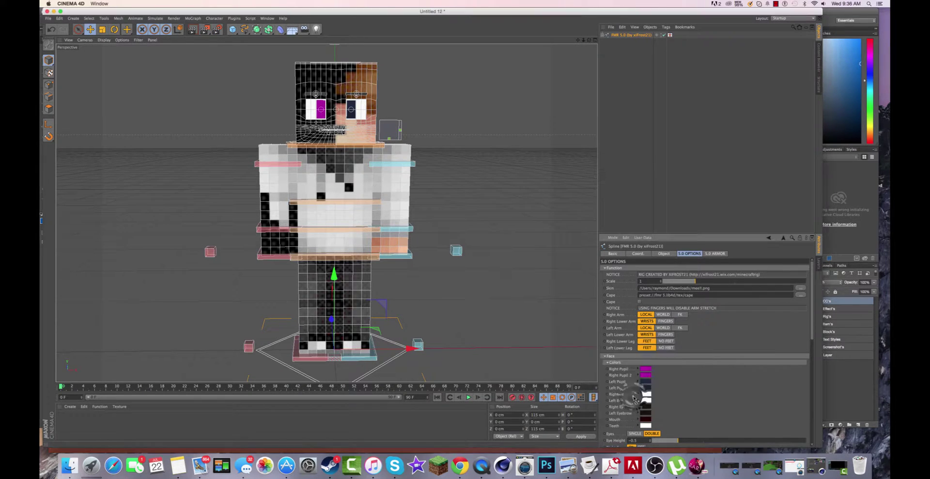
Step: Set the Left Pupil color to golden brown with hue 39°, saturation 100% and brightness about 64%
click(646, 383)
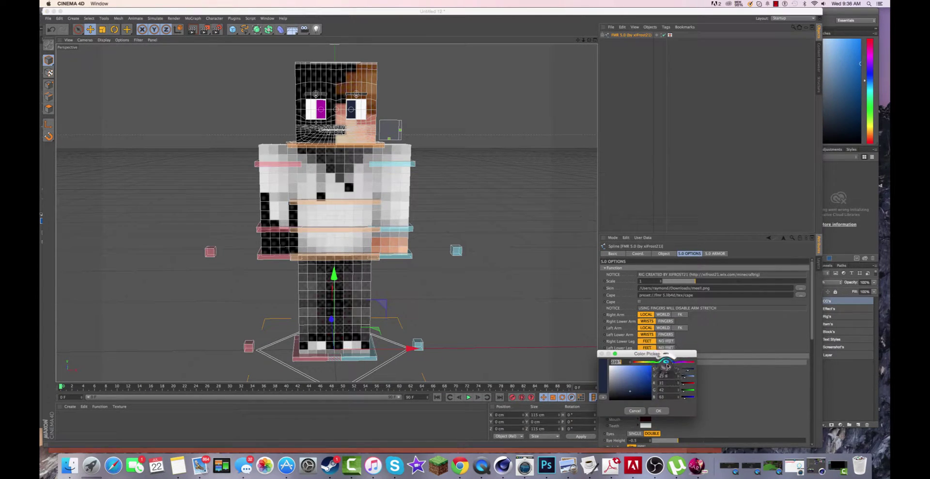
drag(672, 362, 658, 379)
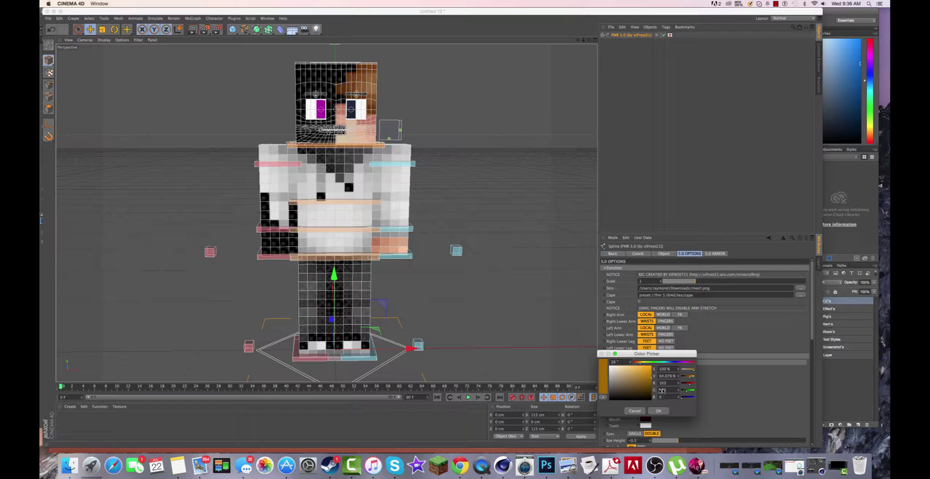
click(658, 410)
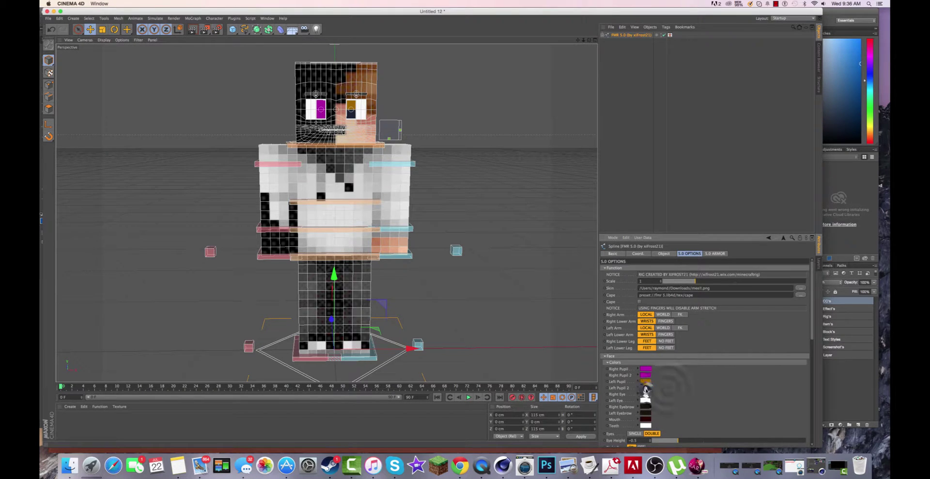
Step: Match the Left Pupil 2 color to the Left Pupil's golden brown, with red 163 and green 106
click(646, 388)
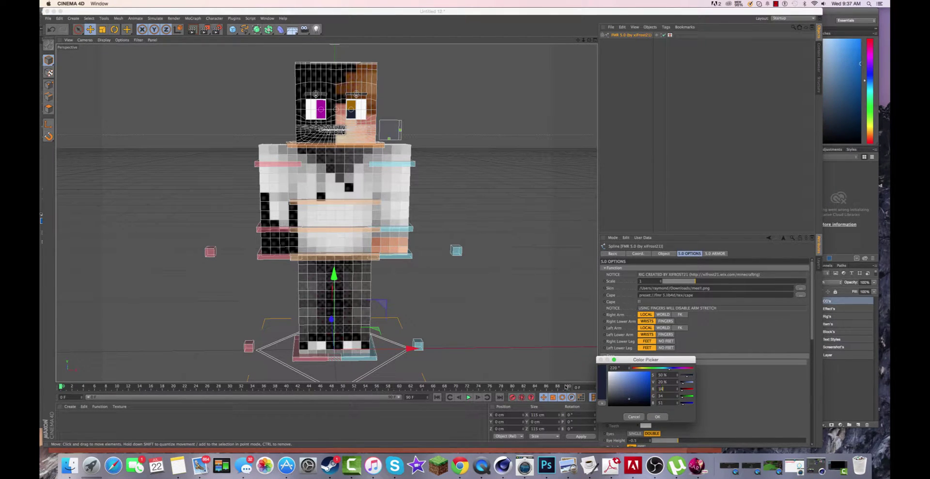
text(163)
key(Tab)
text(1)
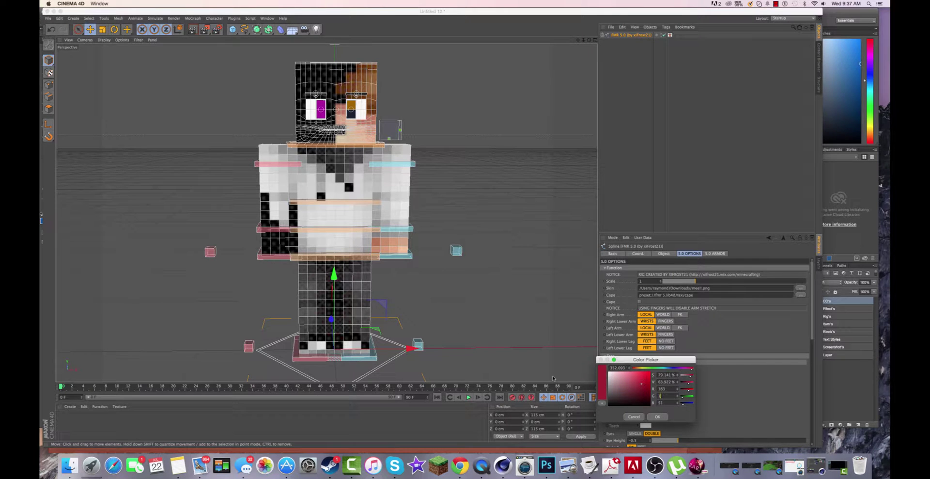
key(Tab)
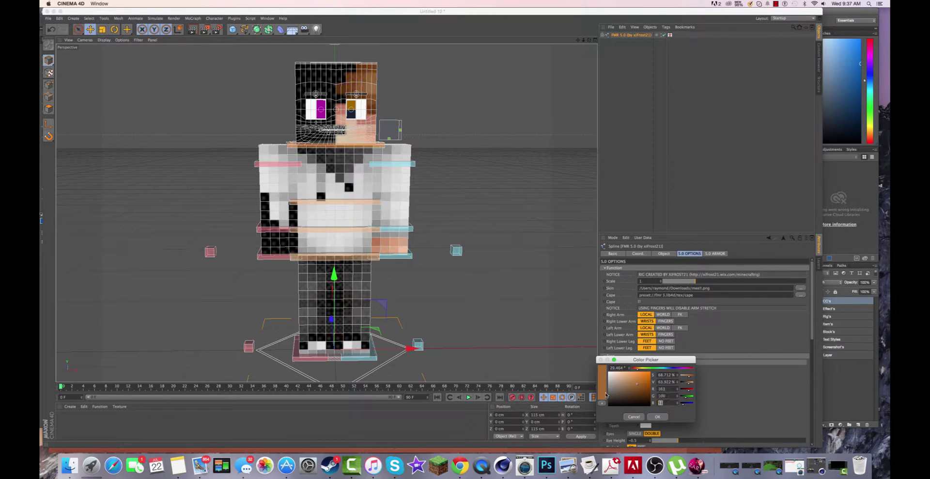
click(658, 417)
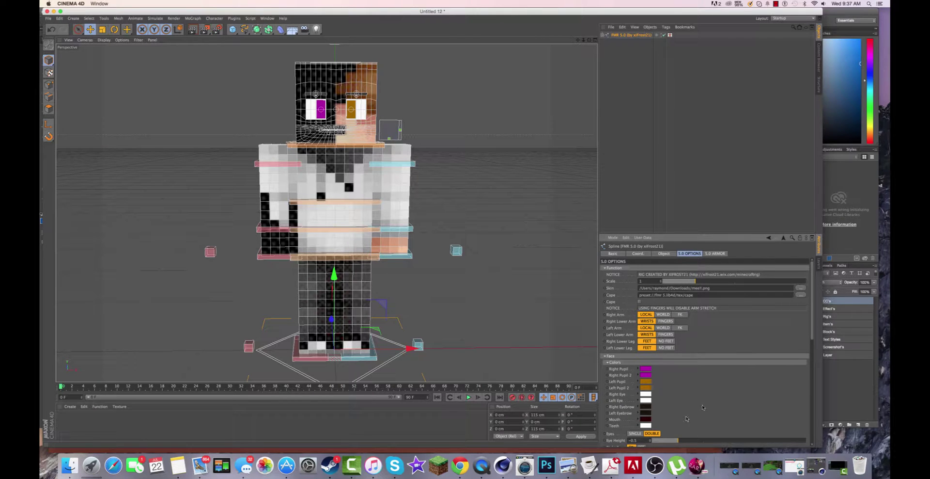
Step: Try out the rig's Cape option, switching it on and back off
scroll(721, 405, down, 3)
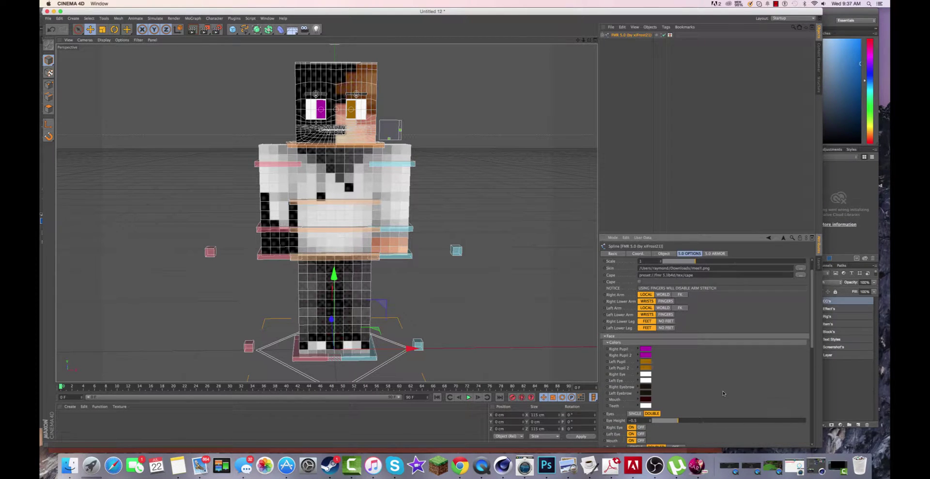
scroll(723, 391, up, 3)
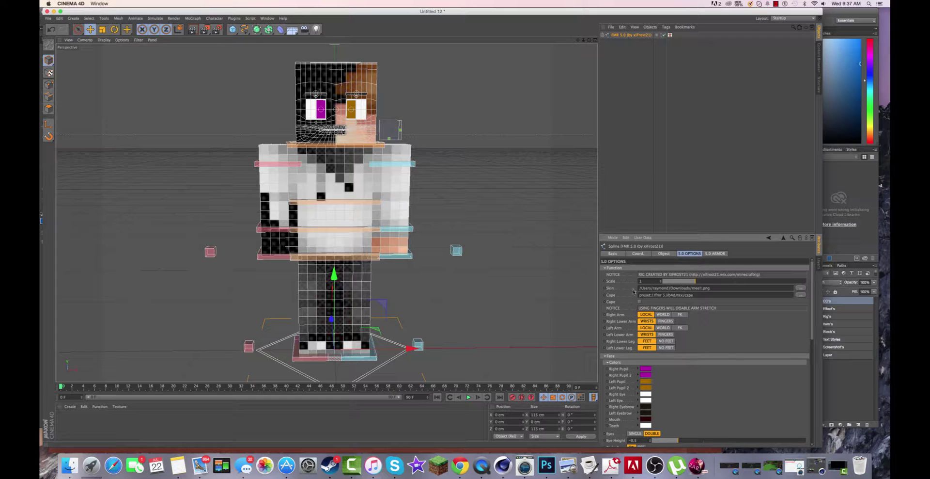
drag(589, 40, 531, 37)
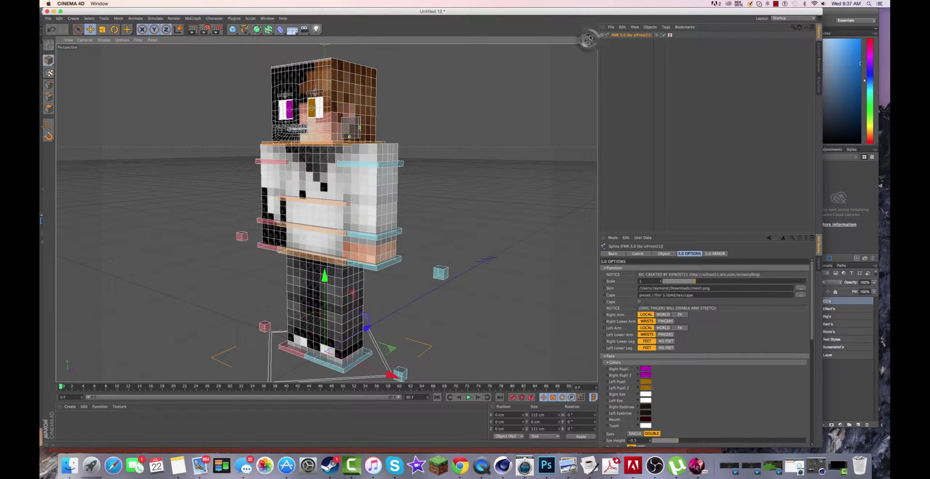
drag(589, 40, 556, 36)
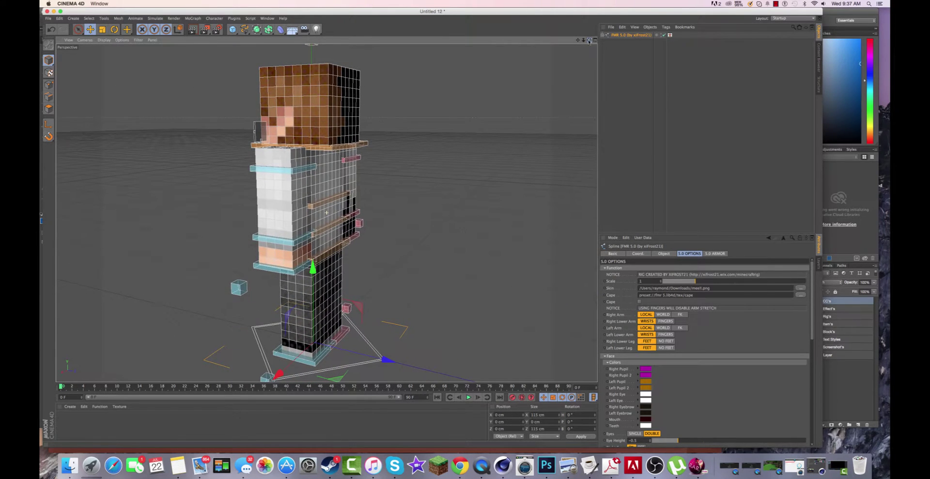
click(641, 302)
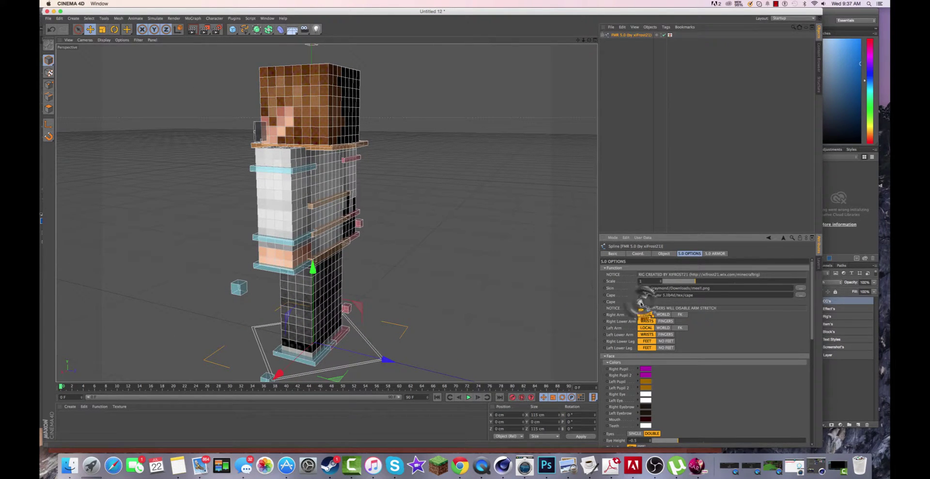
drag(589, 40, 483, 52)
click(639, 302)
Step: Deselect the rig and activate the Live Selection tool in polygon mode
click(646, 135)
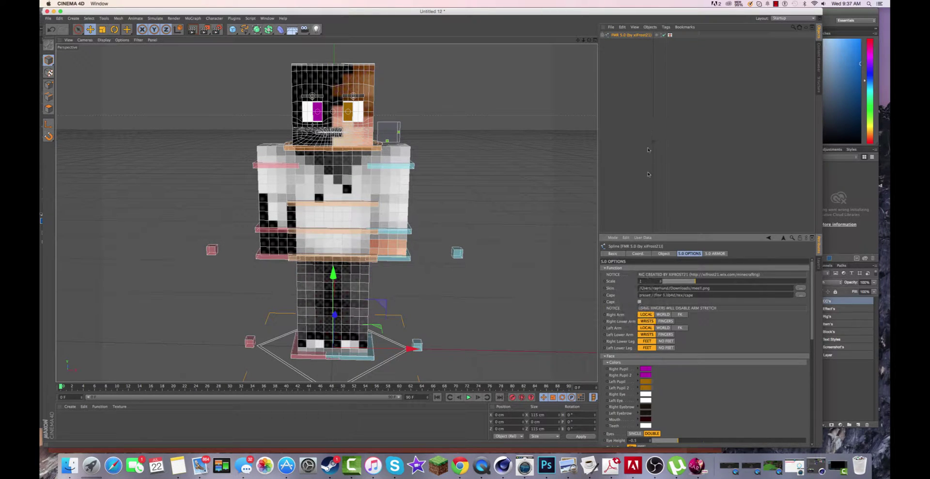
mouse_move(589, 41)
mouse_down()
mouse_move(588, 62)
mouse_move(589, 50)
mouse_up()
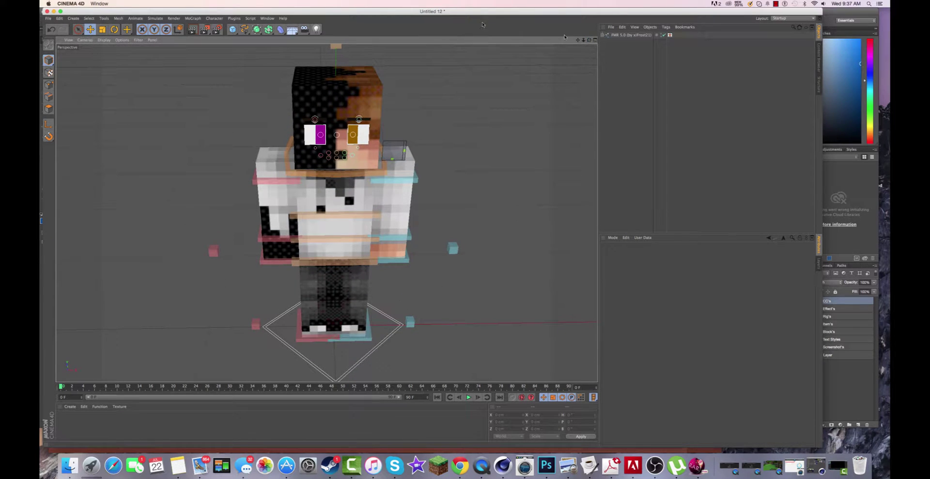
click(90, 30)
click(79, 29)
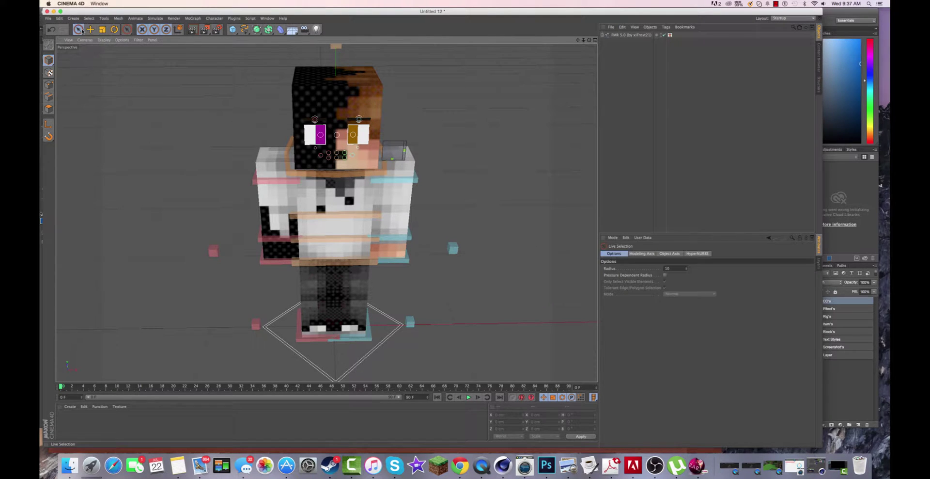
click(49, 108)
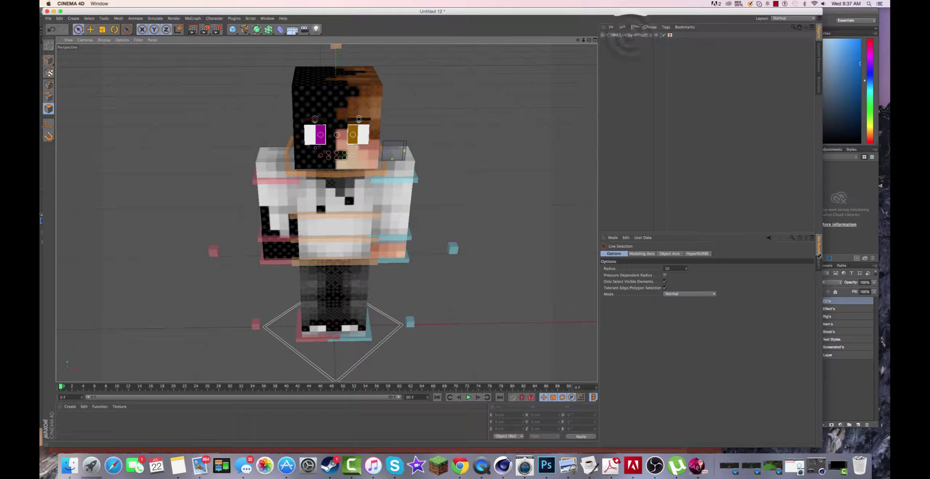
Step: Show the rig's layer list and expand the FMR 5.0 hierarchy down to the objects inside Head
click(639, 36)
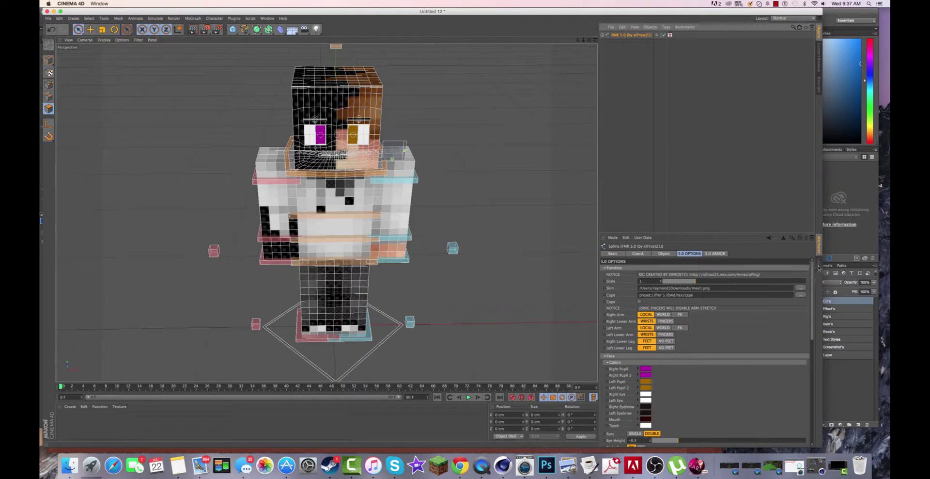
click(818, 262)
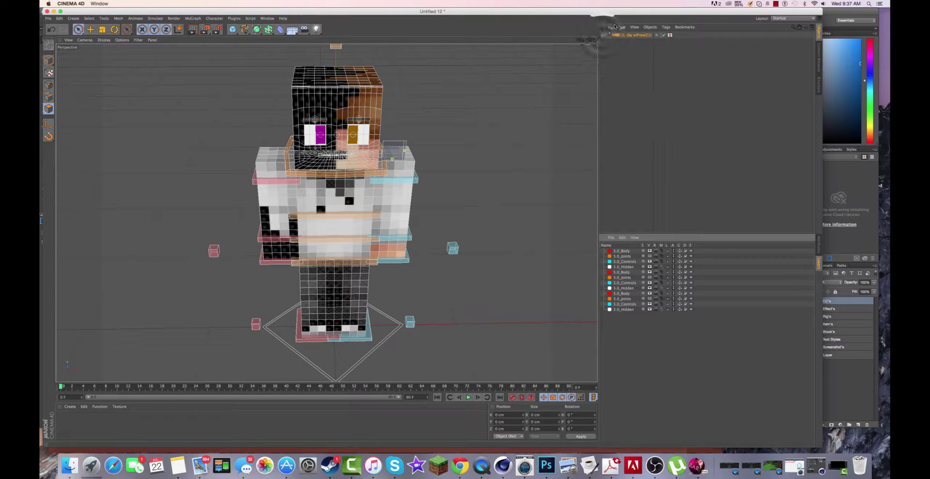
click(604, 36)
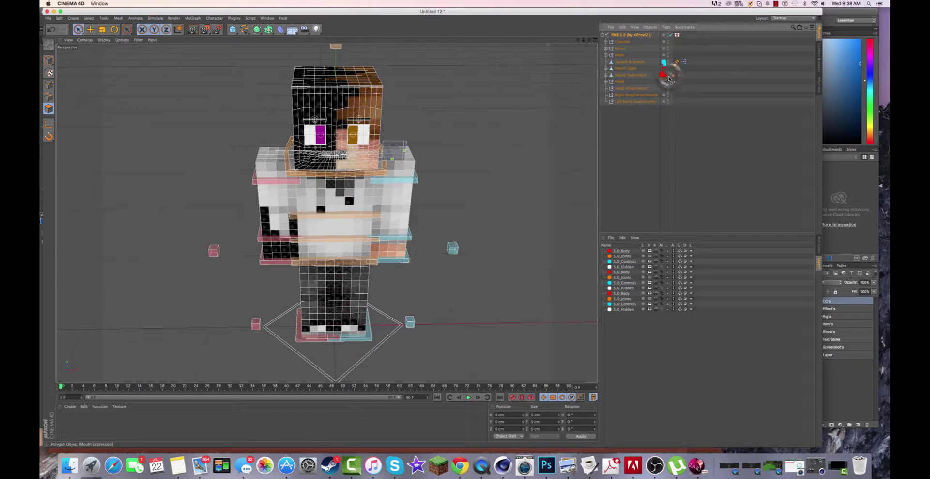
click(606, 82)
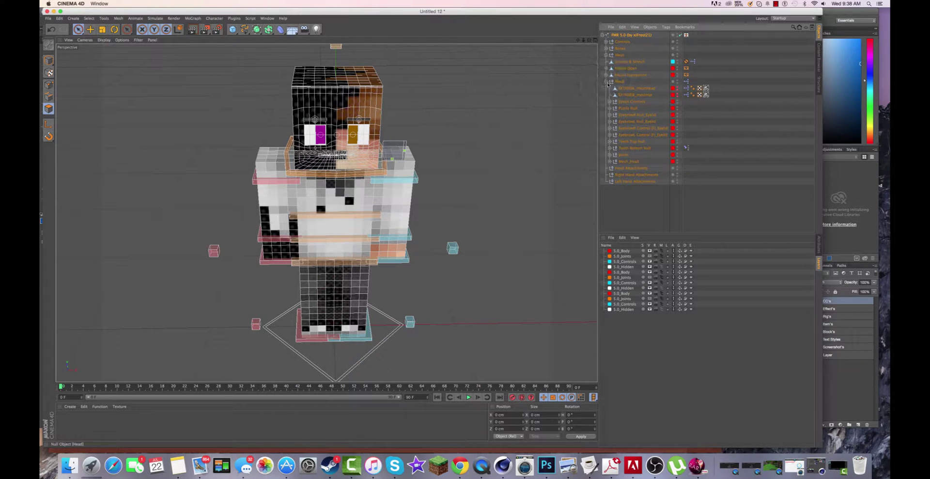
Step: Preview the EXTRUDE_meshHat object in the viewport and hide it again
click(678, 96)
click(677, 96)
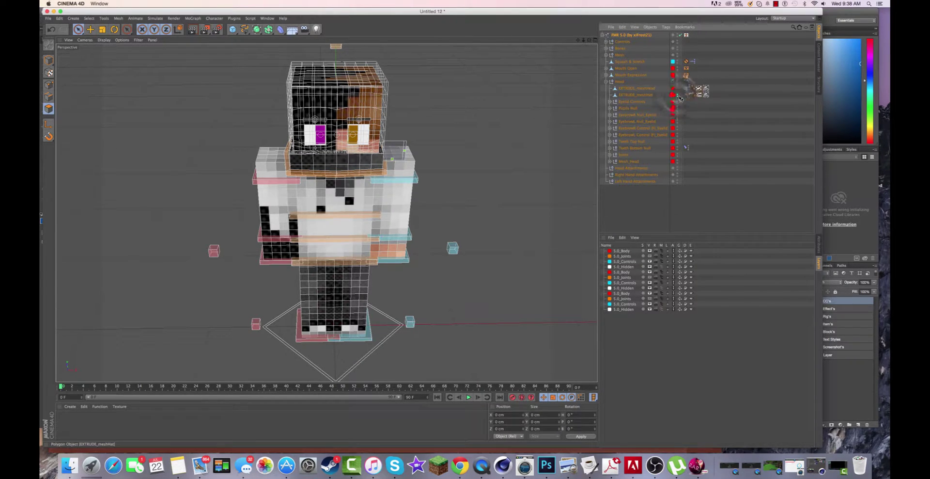
click(678, 96)
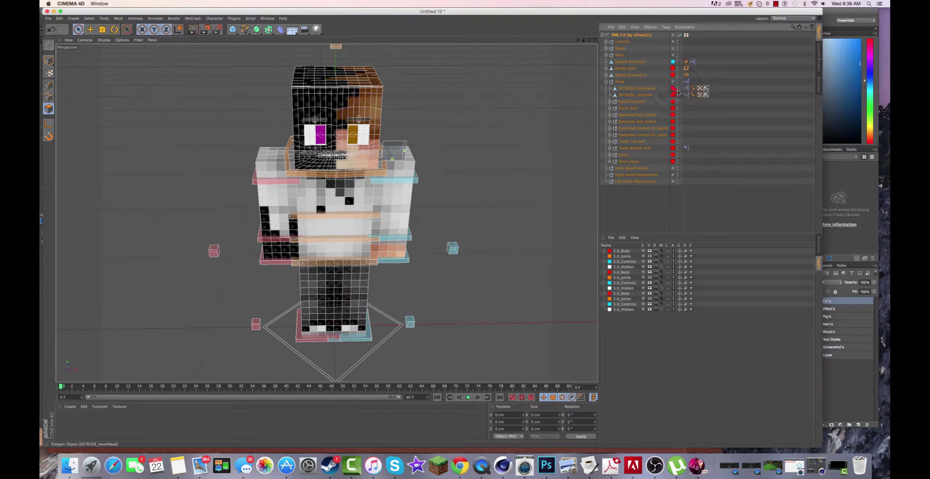
Step: Make the EXTRUDE_meshHead object visible in the viewport
click(678, 88)
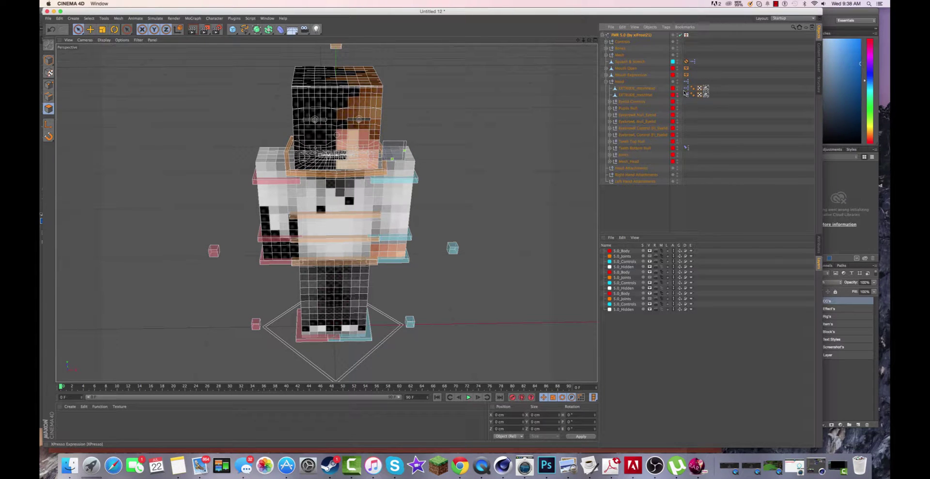
click(678, 89)
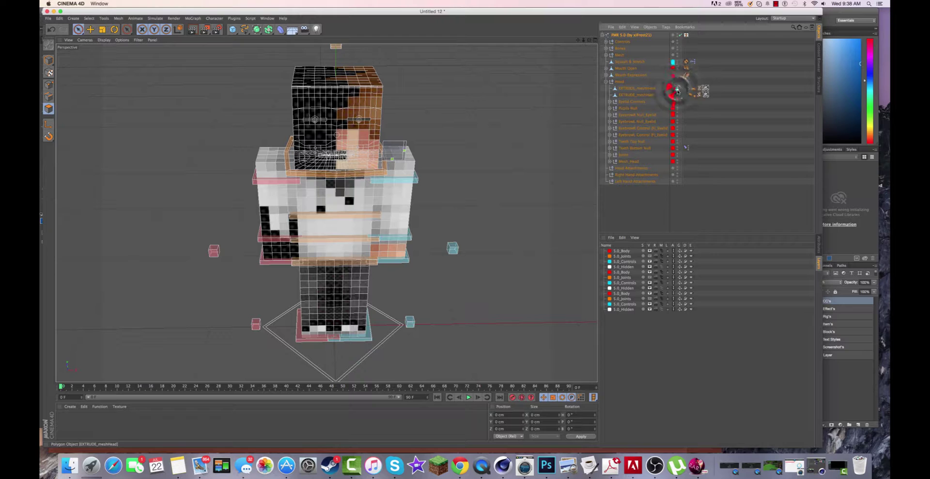
click(678, 91)
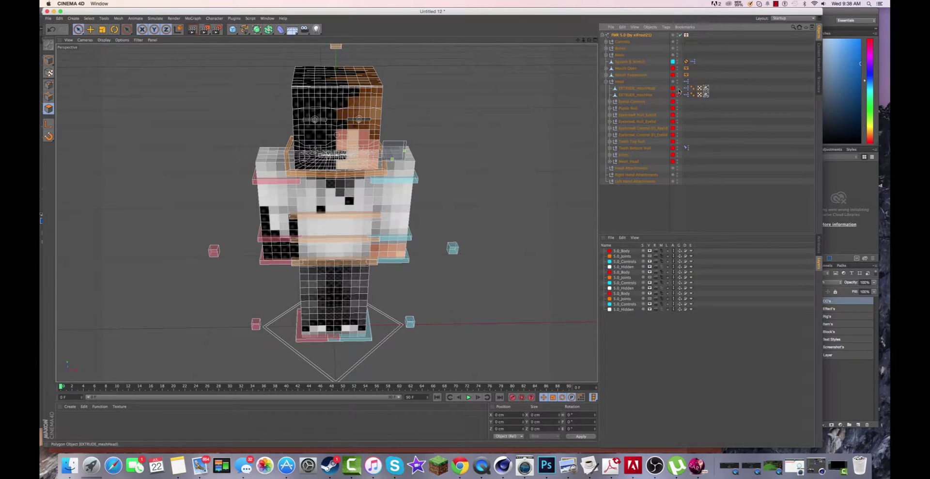
Step: Select the black and brown hair polygons on the front of EXTRUDE_meshHead and extrude them 2 cm with a 91° maximum angle
click(426, 81)
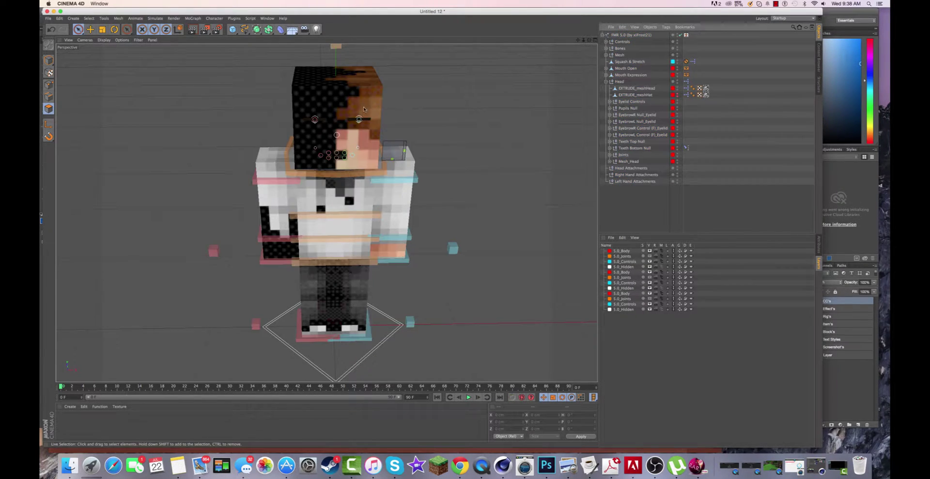
click(49, 108)
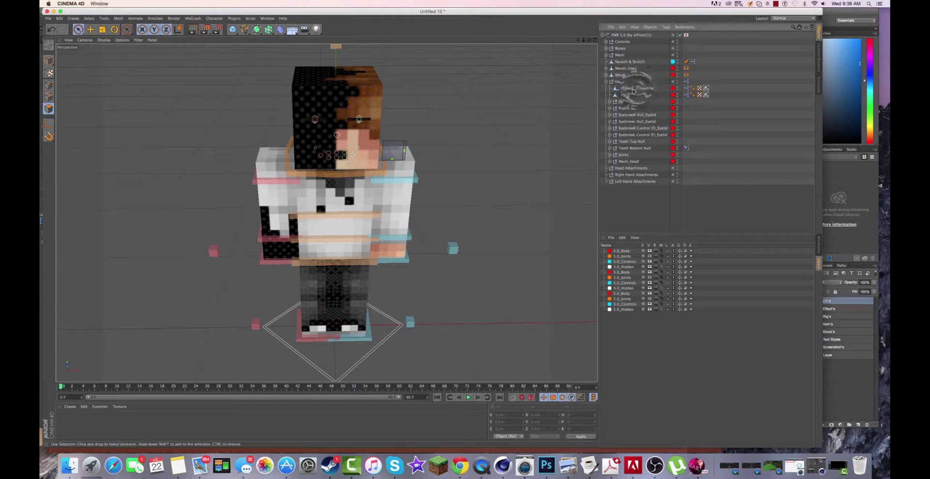
click(636, 88)
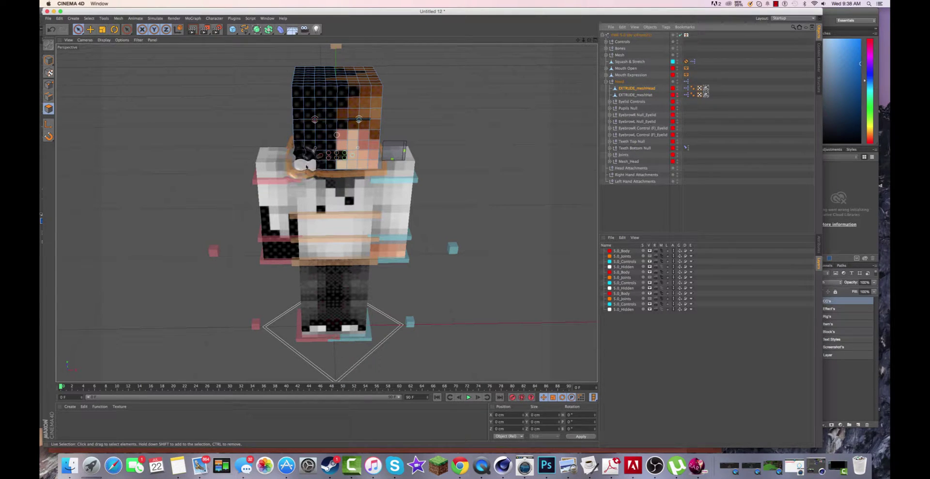
click(301, 153)
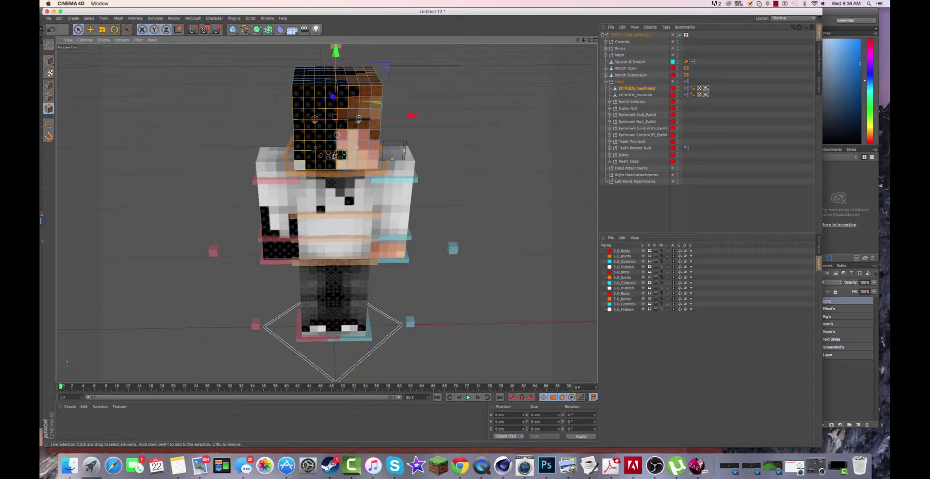
drag(330, 147, 333, 149)
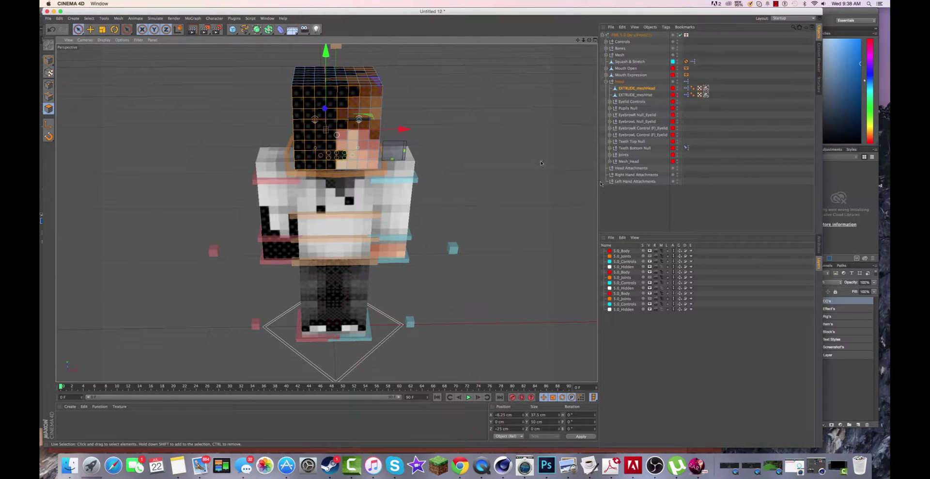
click(818, 246)
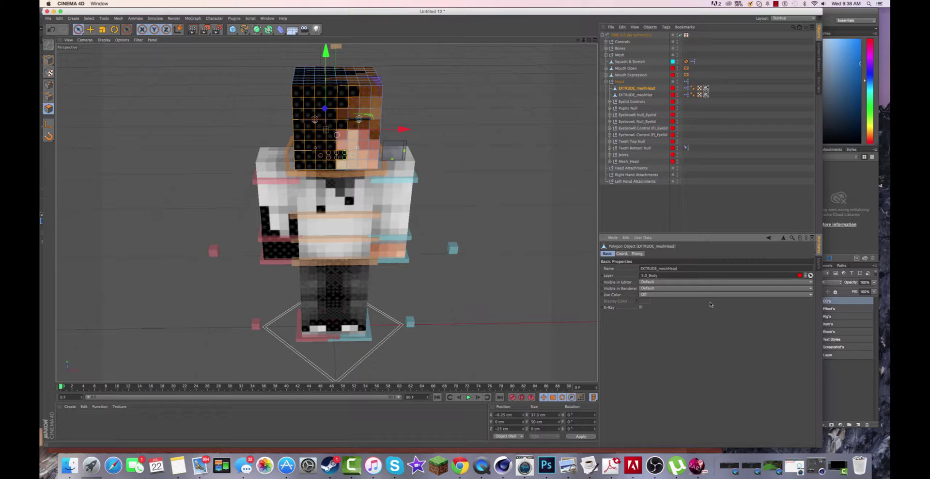
key(d)
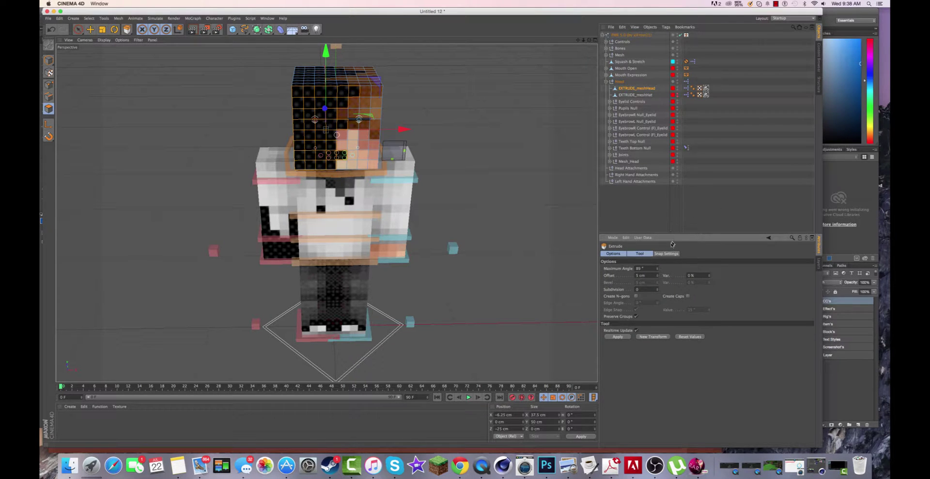
click(642, 269)
key(Return)
click(640, 275)
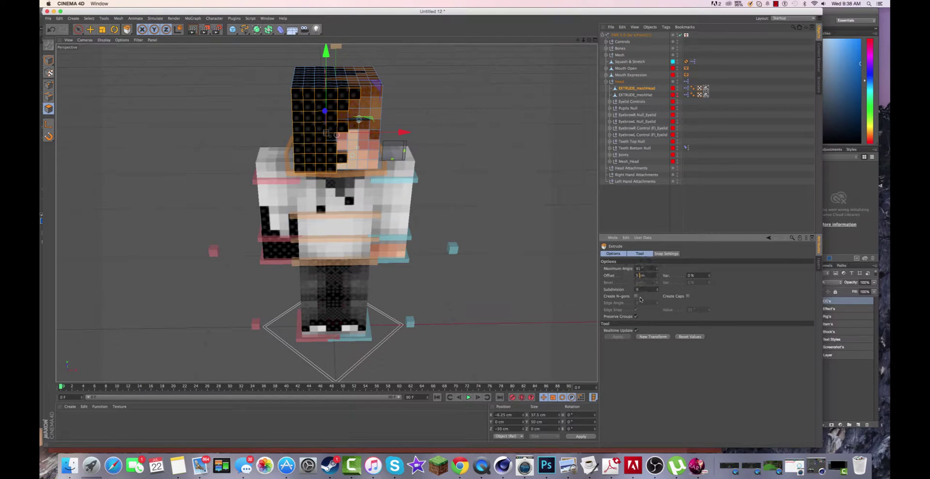
key(Return)
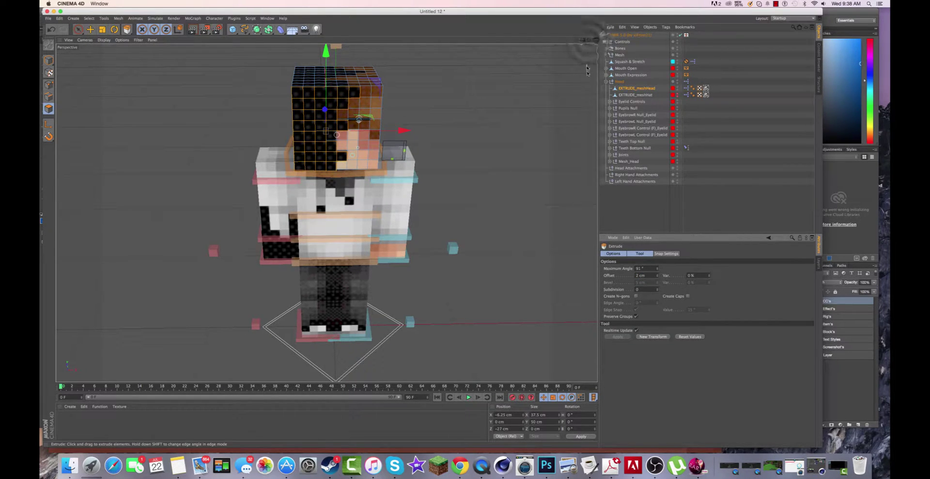
Step: Select the hair polygons on top of the head mesh and extrude them 2 cm
drag(589, 40, 574, 87)
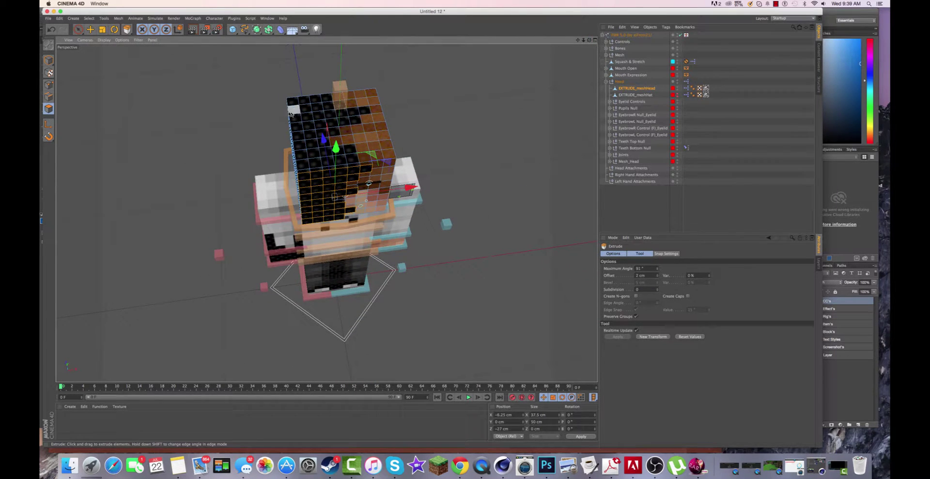
click(78, 29)
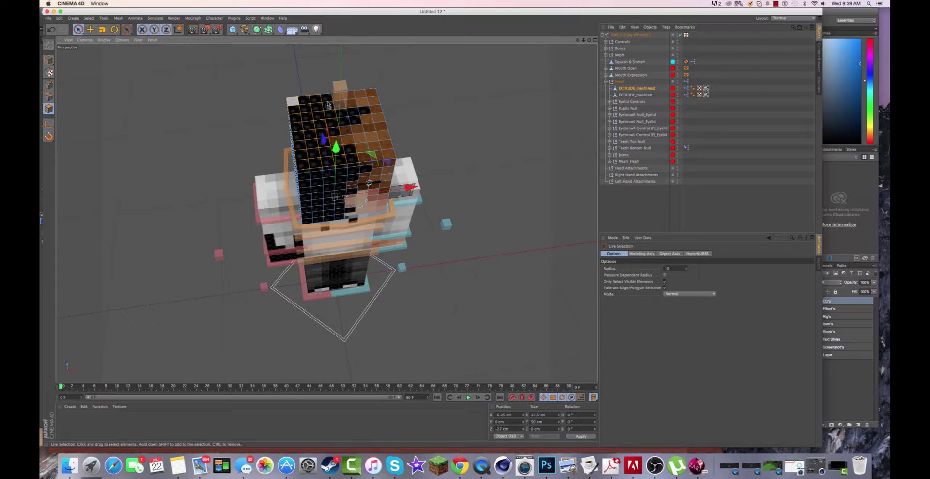
click(360, 111)
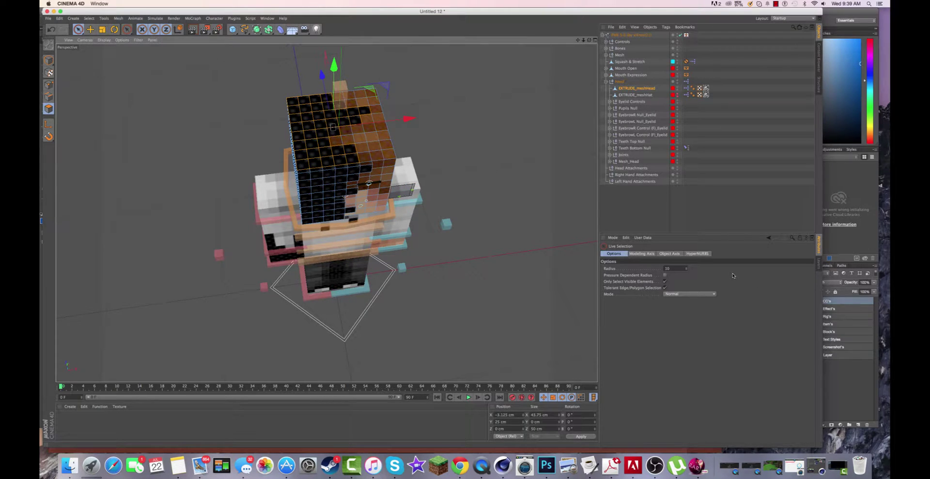
key(d)
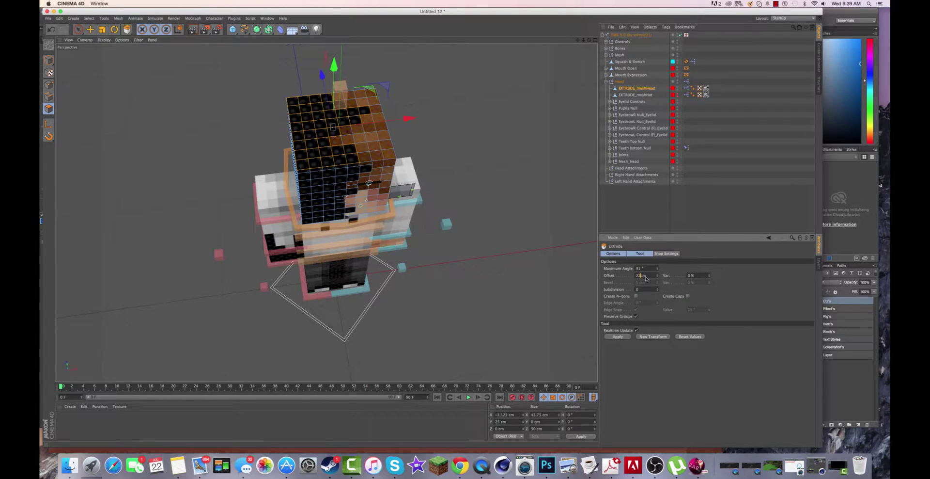
key(Return)
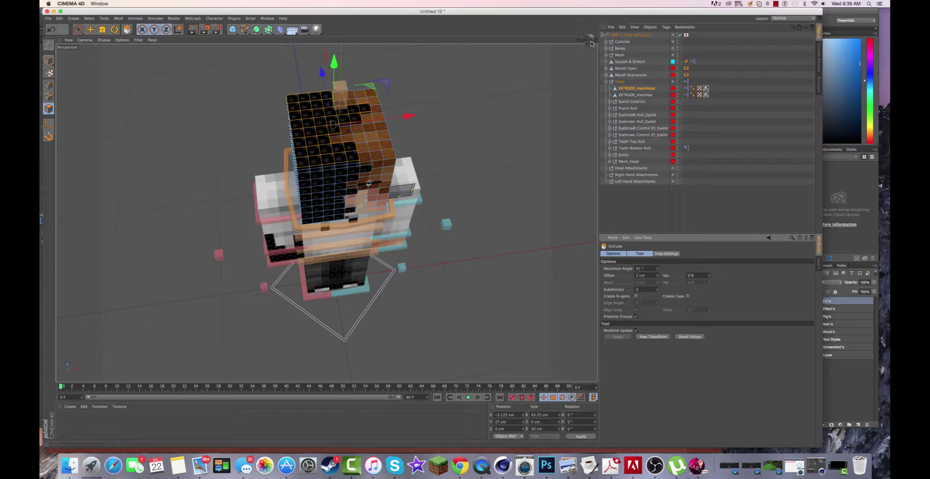
Step: Select all the hair polygons on the black-haired side of the head mesh and extrude them 2 cm
drag(589, 41, 715, 17)
click(78, 29)
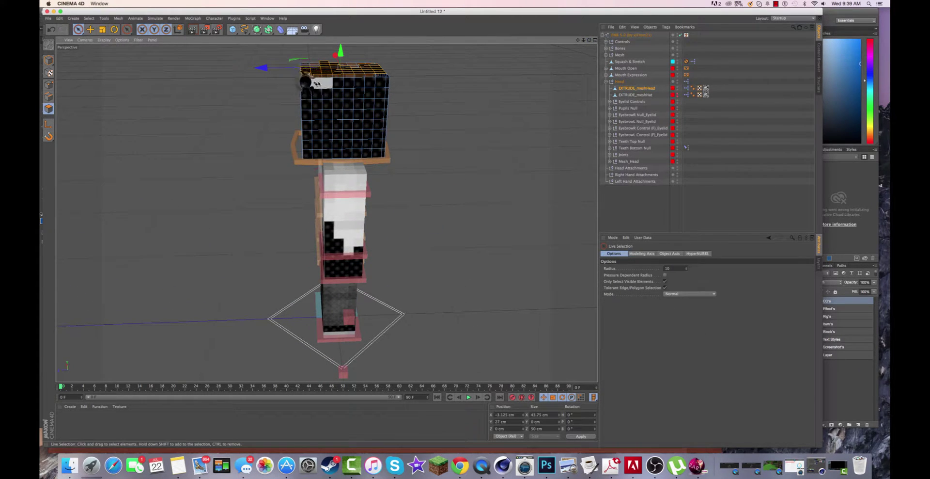
drag(306, 98, 307, 153)
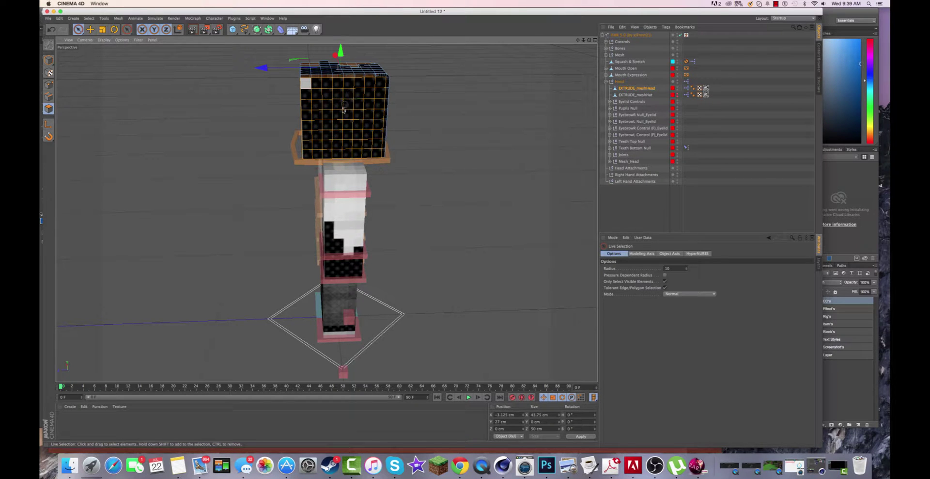
drag(342, 108, 343, 110)
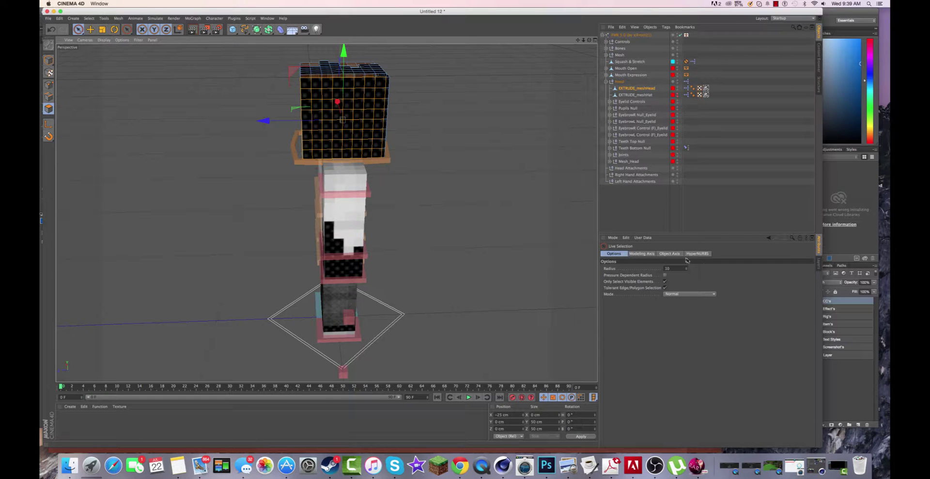
key(d)
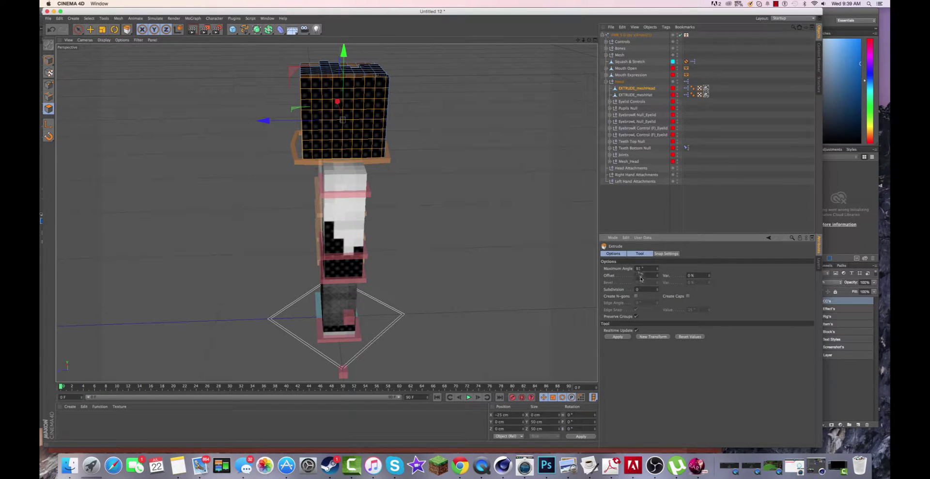
text(2)
key(Return)
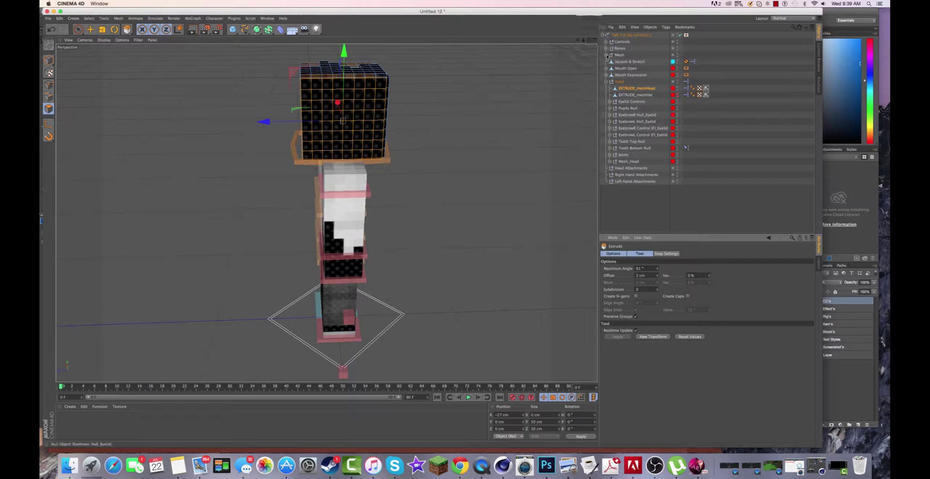
Step: Select the black and brown hair polygons on the back of the head mesh and extrude them 2 cm
drag(589, 41, 634, 43)
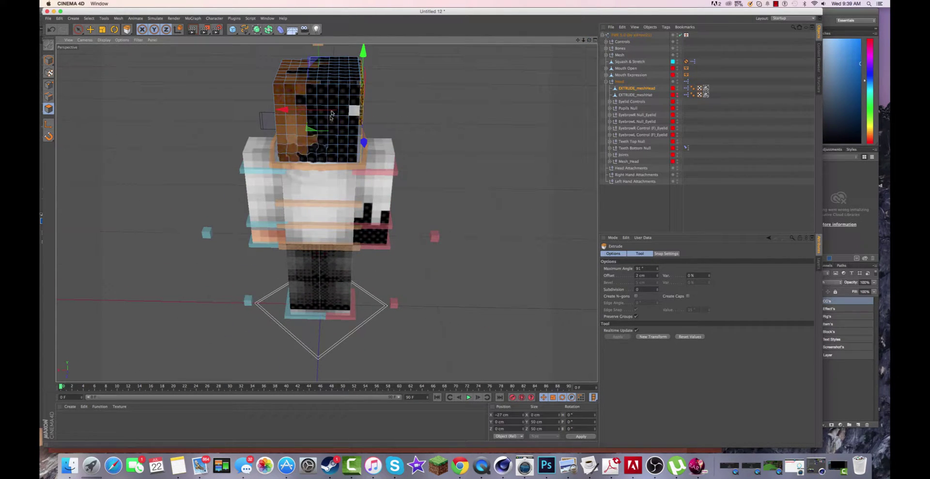
click(303, 159)
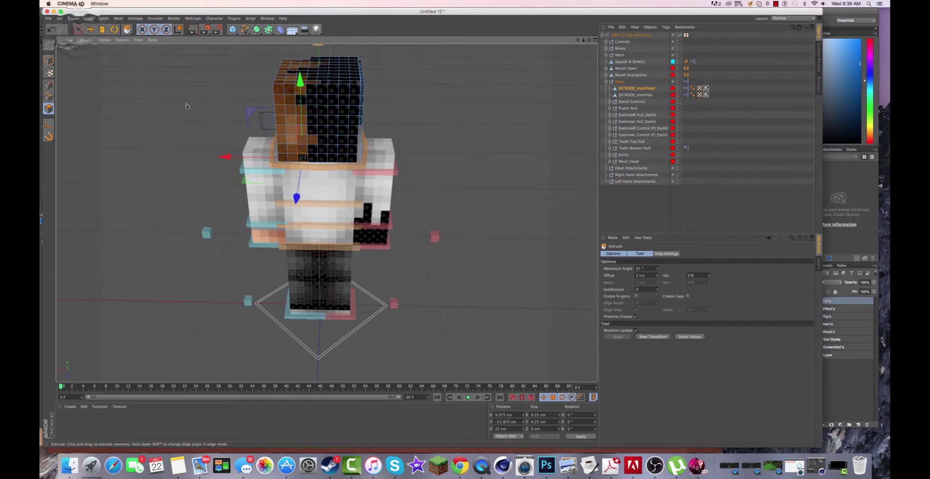
click(77, 29)
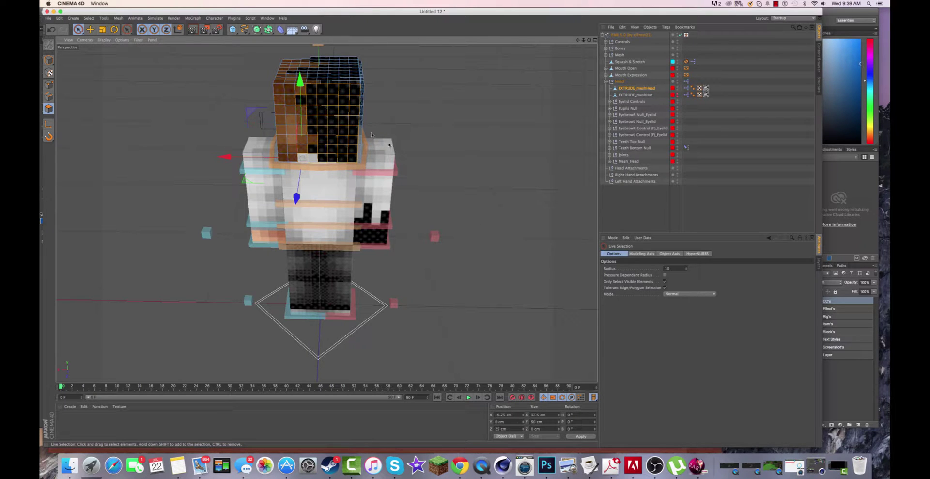
key(d)
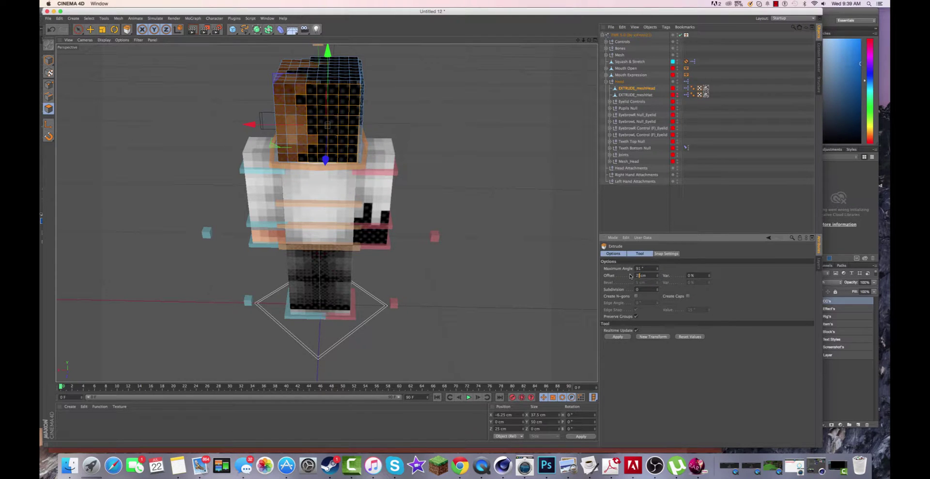
key(Return)
drag(589, 41, 589, 40)
click(434, 78)
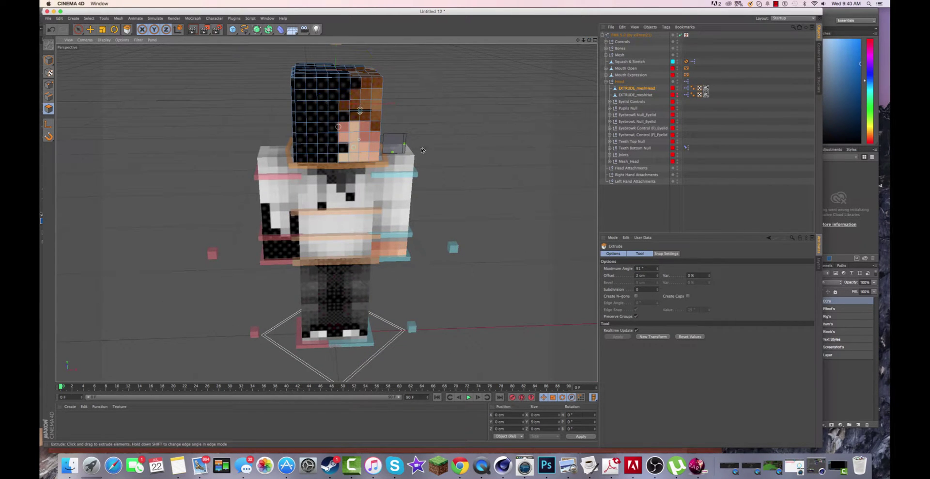
Step: Toggle the viewport visibility of EXTRUDE_meshHead to compare the head with and without extruded hair, and leave it hidden
click(677, 88)
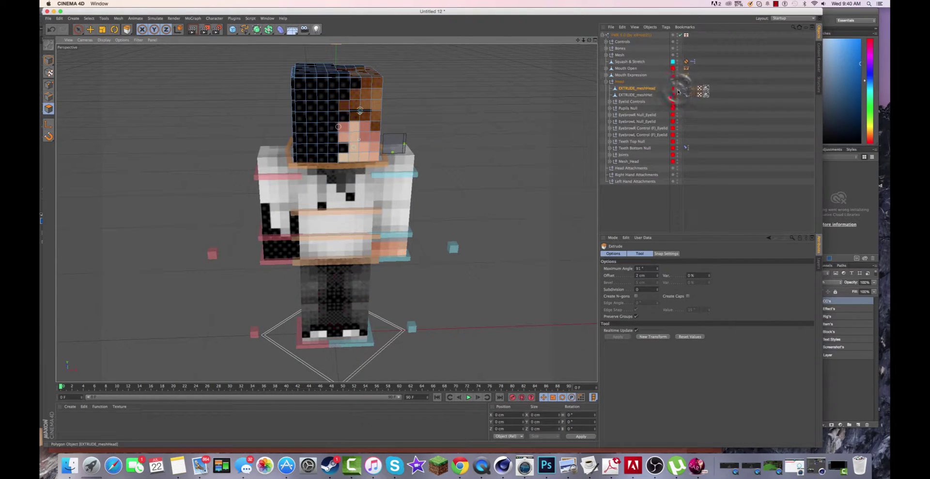
click(678, 87)
click(677, 88)
click(678, 88)
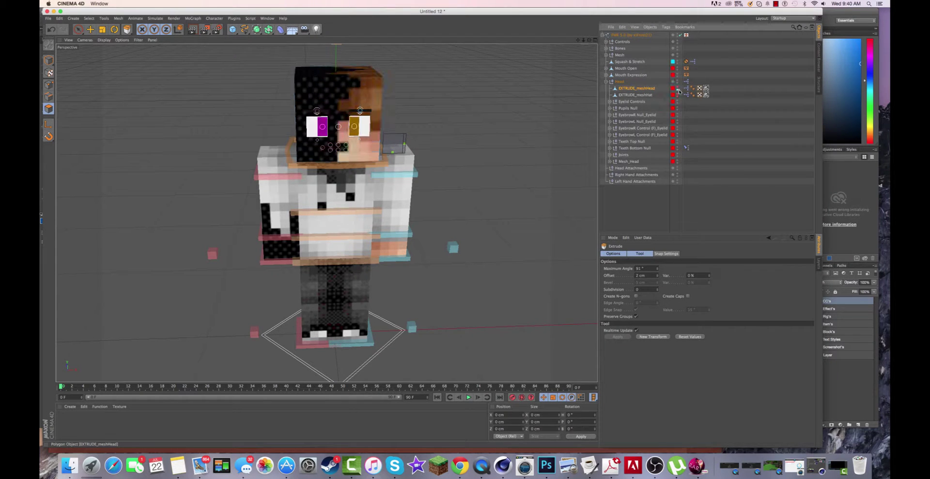
click(678, 89)
click(678, 89)
click(679, 89)
click(679, 89)
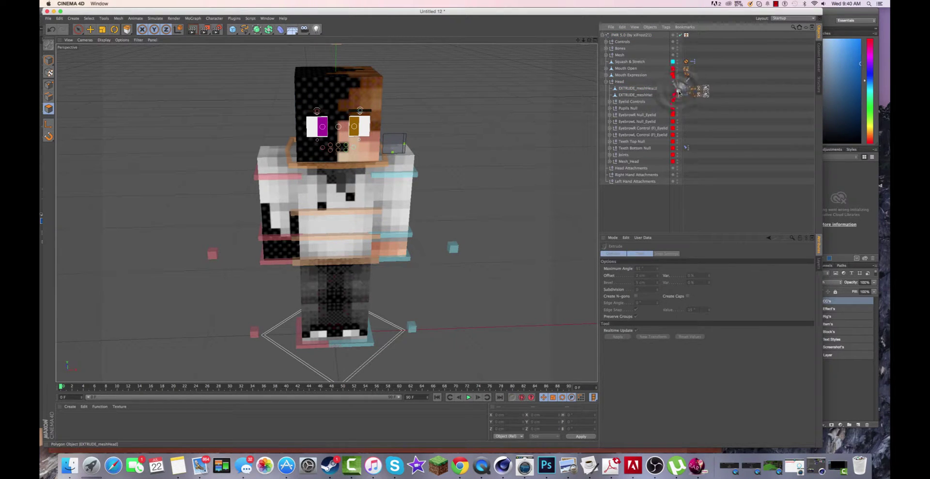
click(678, 89)
click(678, 89)
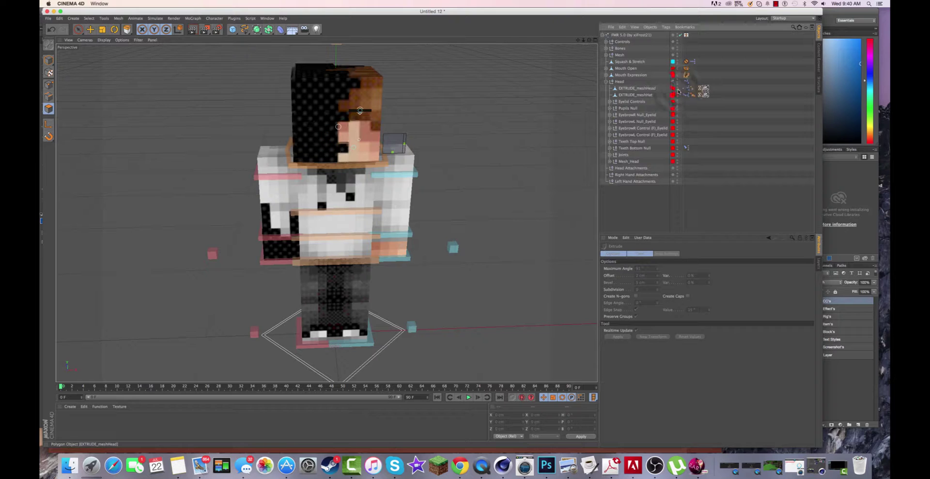
click(678, 90)
click(678, 89)
click(678, 90)
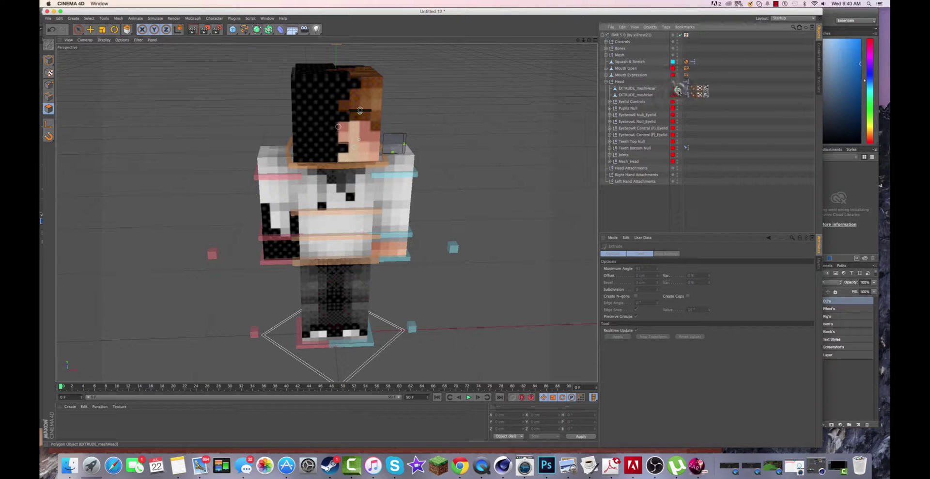
click(678, 89)
click(678, 90)
click(678, 89)
click(679, 90)
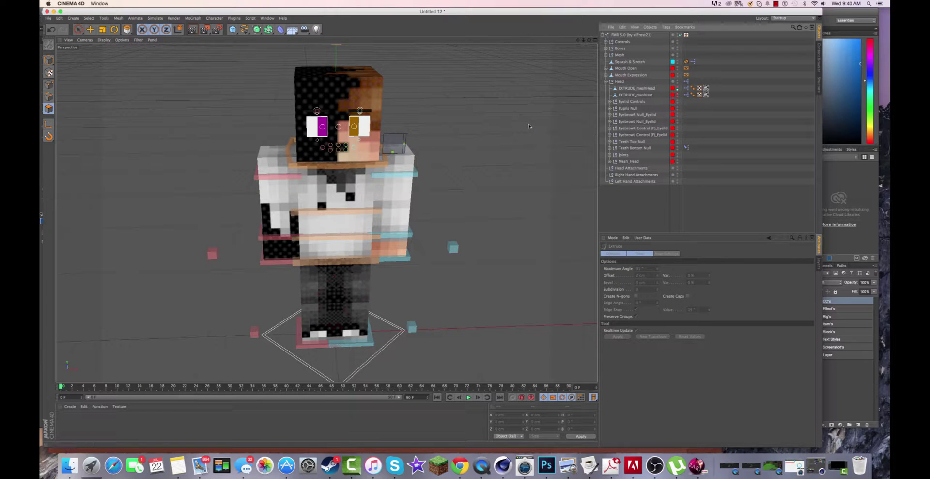
Step: Show the EXTRUDE_meshHat object on the character to examine the hat layer, and hide it again
drag(590, 40, 589, 24)
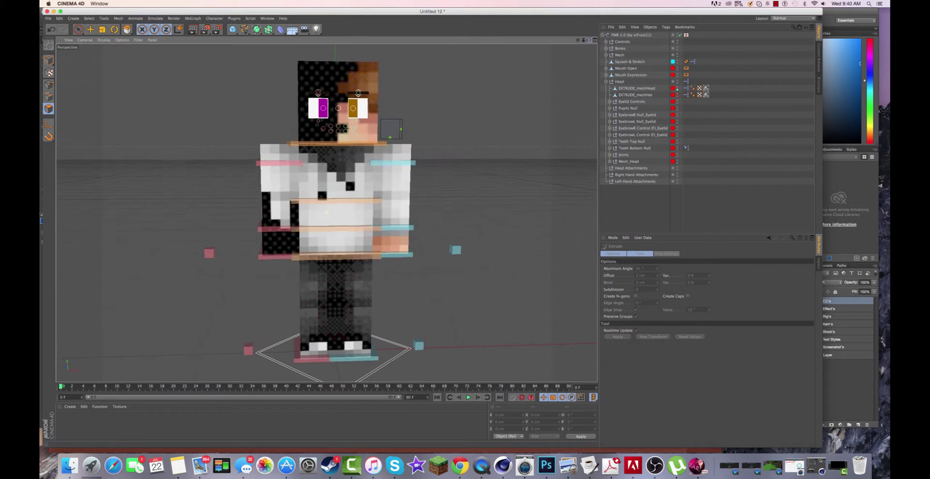
click(78, 30)
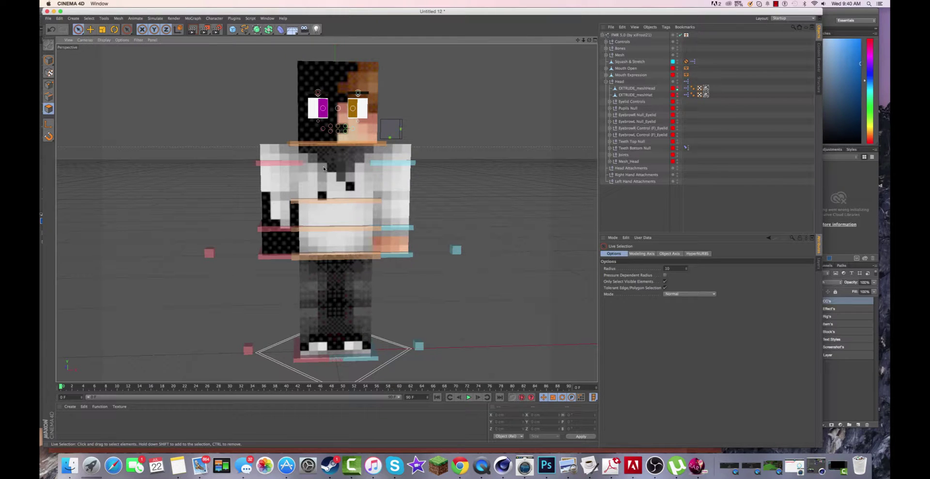
click(677, 95)
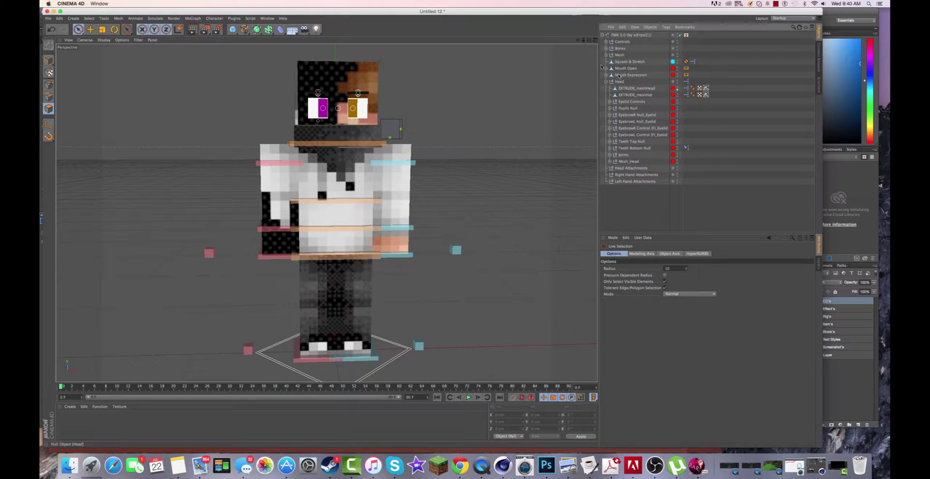
drag(589, 40, 683, 87)
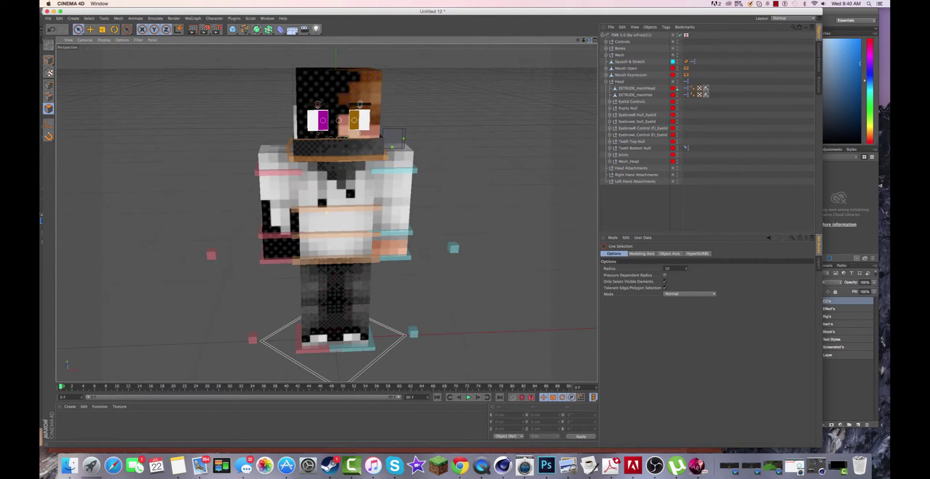
click(678, 90)
click(678, 90)
click(678, 97)
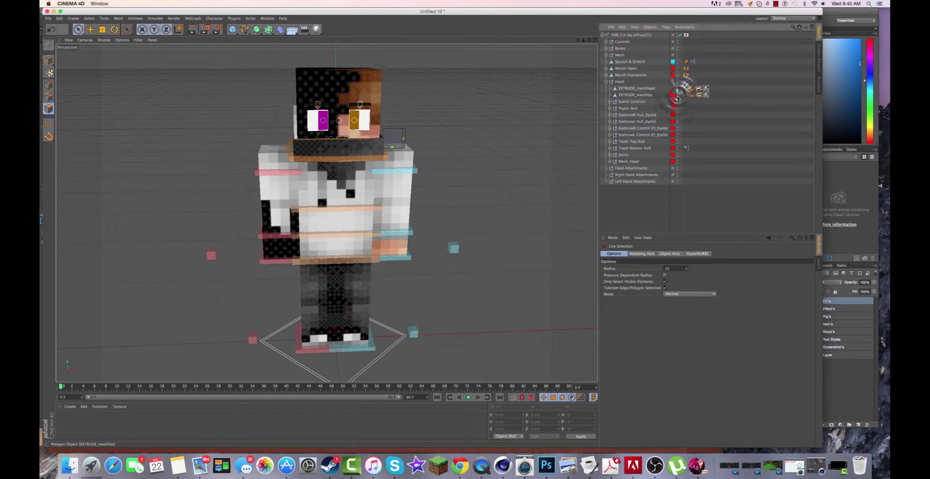
click(677, 96)
click(678, 97)
click(678, 97)
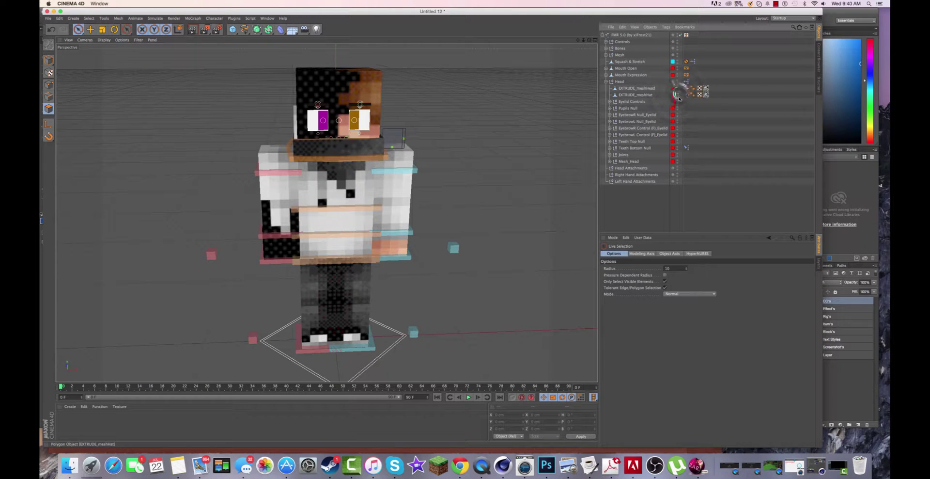
click(678, 98)
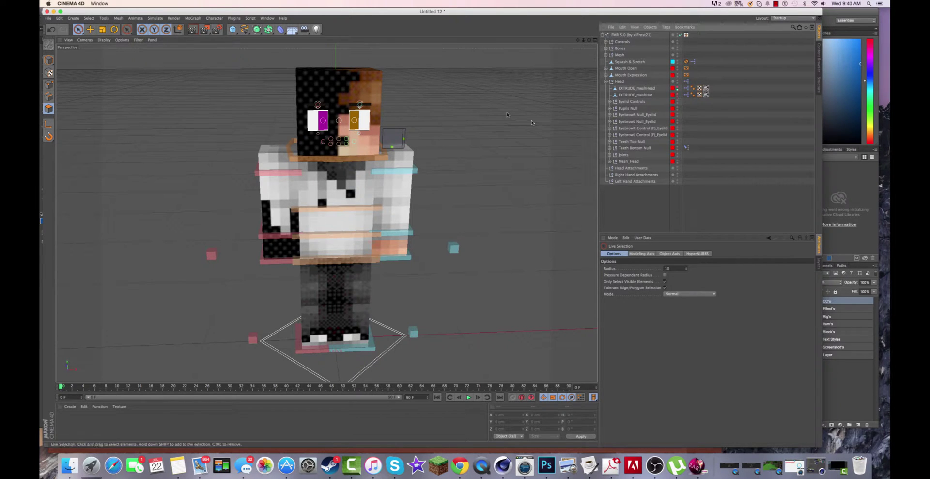
Step: Switch to the Move tool in Model mode and collapse the FMR 5.0 rig hierarchy
click(91, 29)
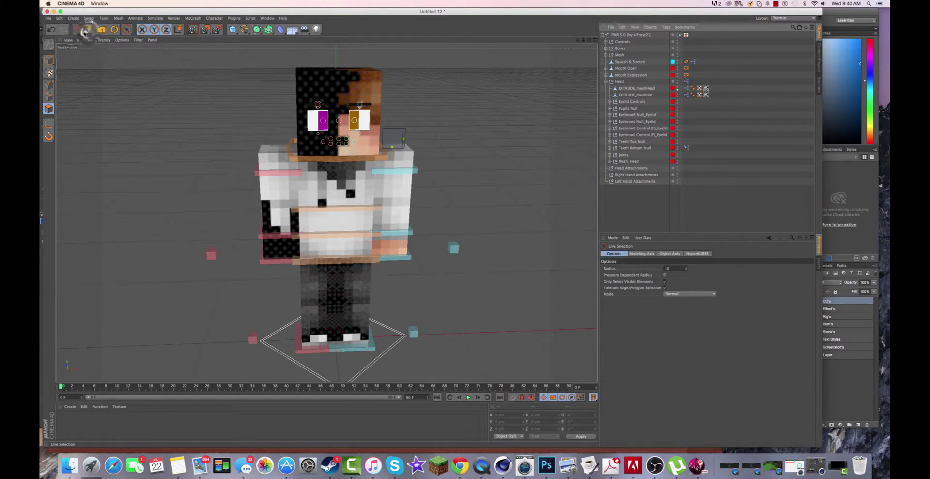
click(50, 63)
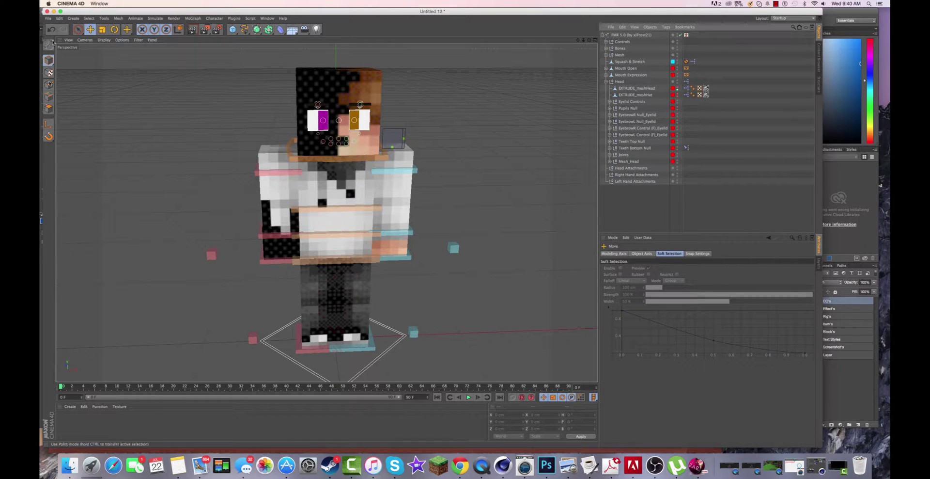
drag(354, 142, 354, 141)
click(353, 142)
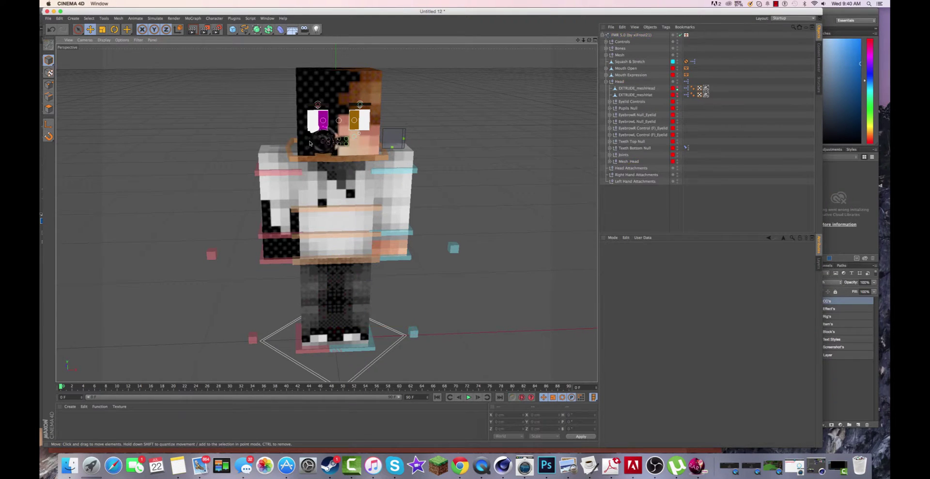
click(540, 194)
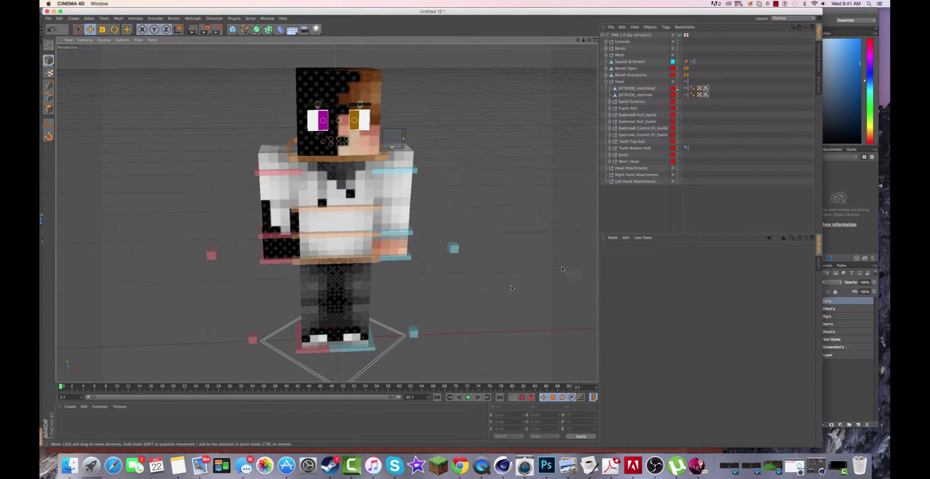
click(603, 36)
Step: Raise the mouth's R corner control to about 1 cm in Y and its TopR control to about 1.4 cm
click(323, 141)
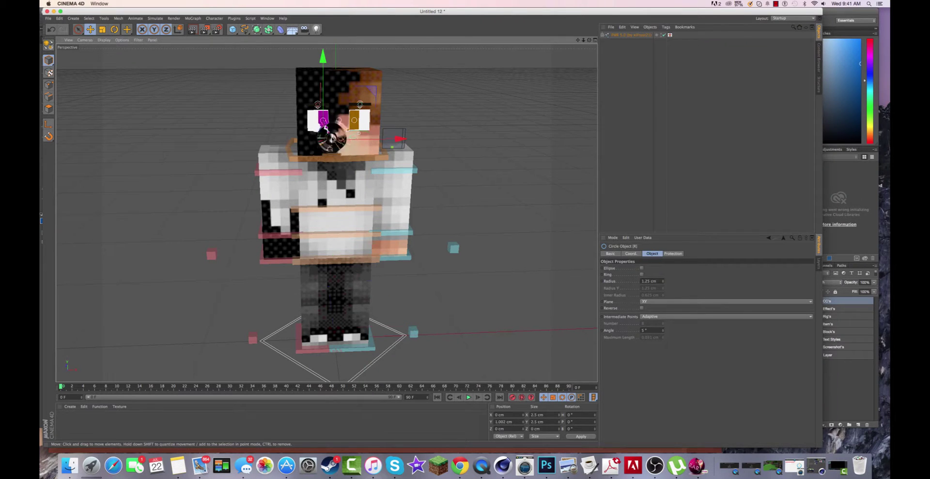
click(457, 148)
click(457, 149)
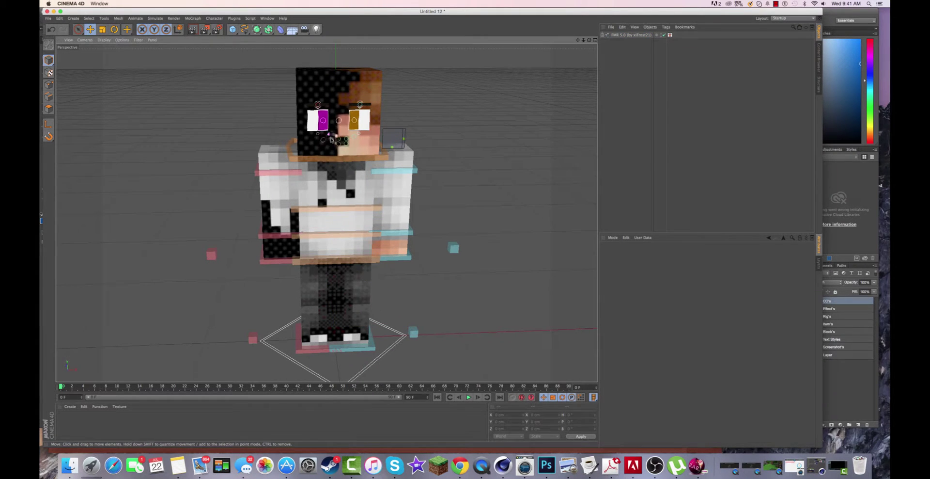
click(331, 139)
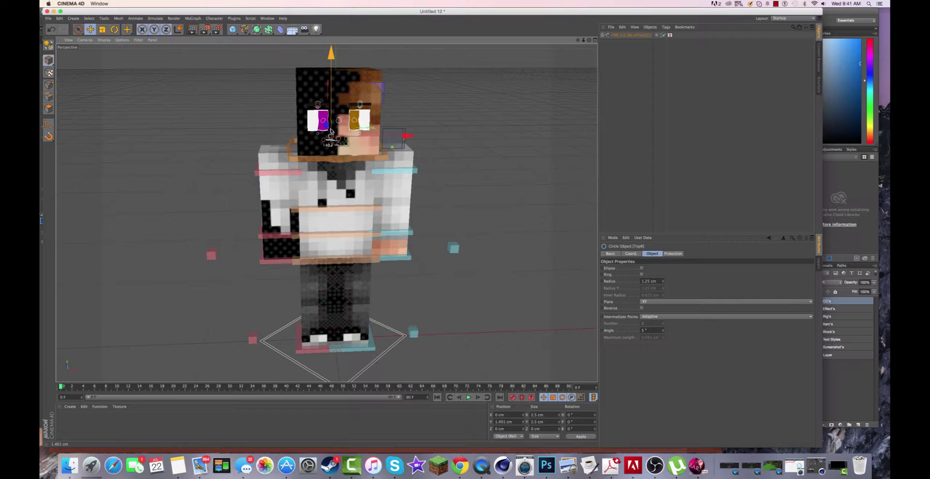
click(337, 142)
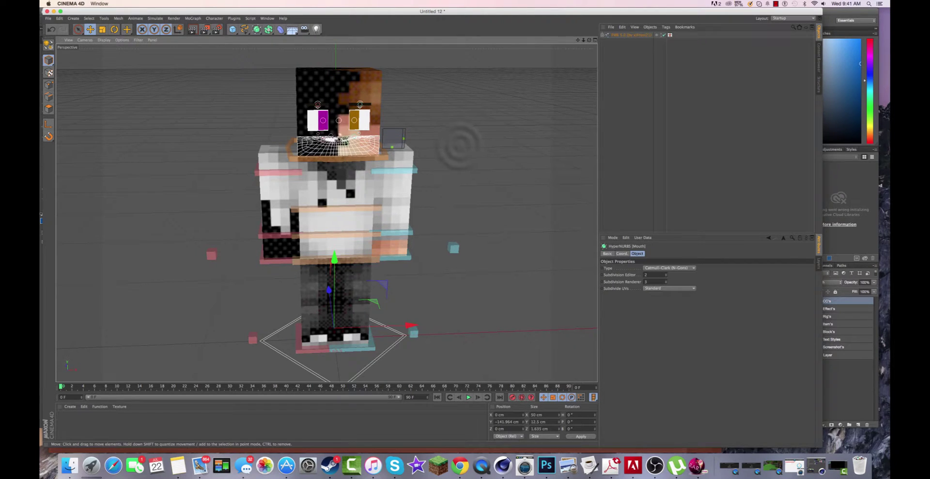
click(459, 146)
Step: Raise the mouth's TopM control to about 2.4 cm in Y, and raise the upper-lip control beside it on the brown-haired side
click(339, 138)
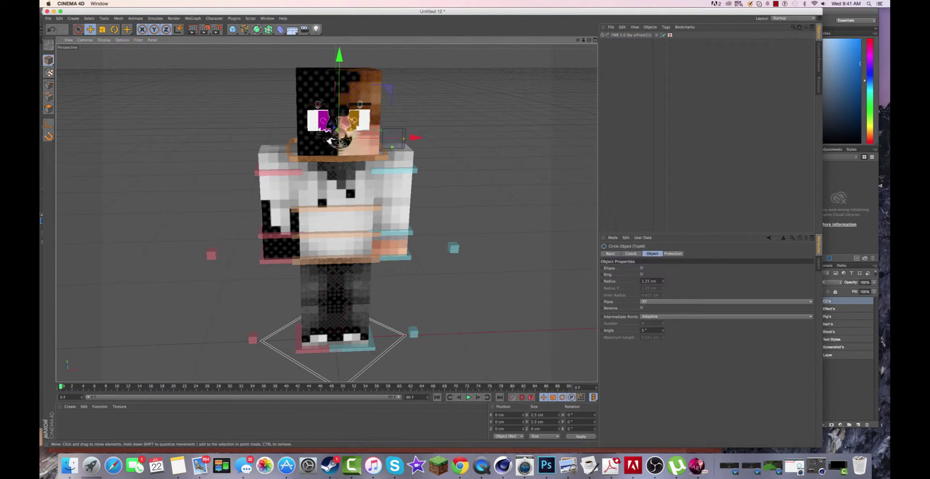
drag(339, 134, 340, 132)
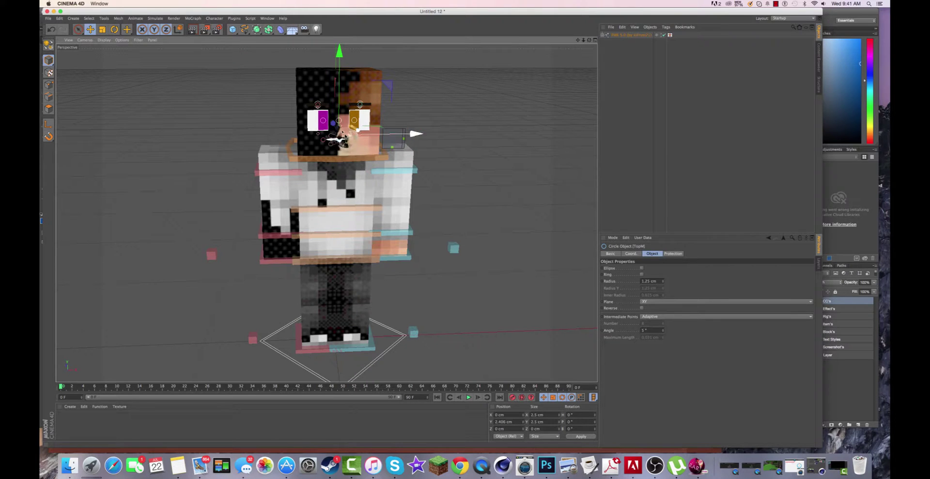
click(485, 151)
click(485, 151)
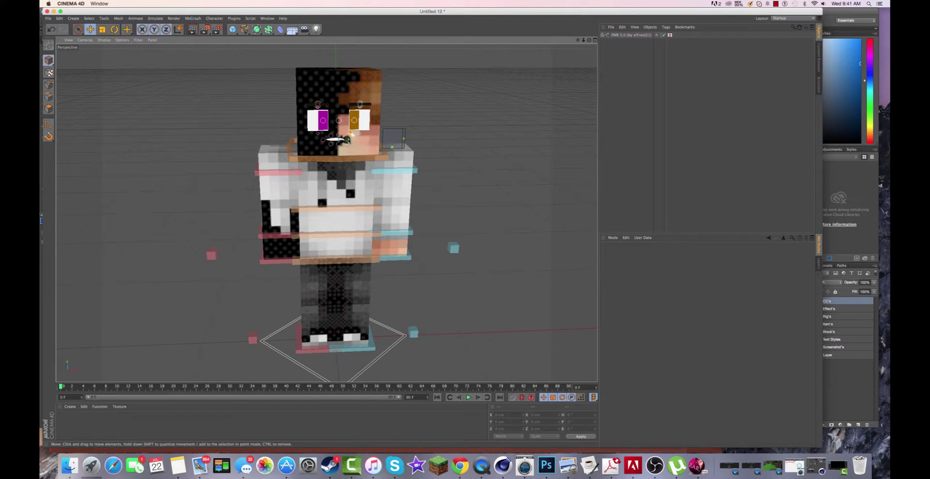
click(348, 140)
drag(348, 139, 347, 129)
click(346, 145)
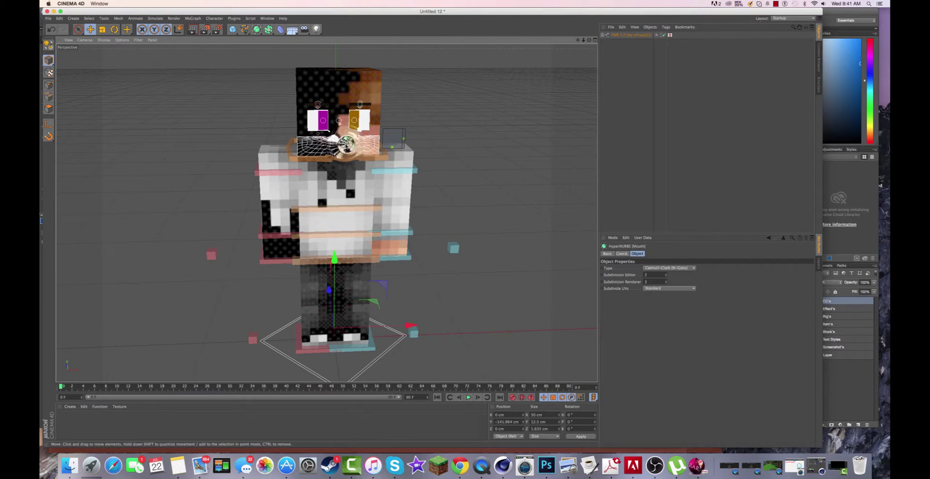
Step: Lower the mouth's BottomL control to about -1.4 cm in Y and its BottomM control to about -1.6 cm
click(346, 145)
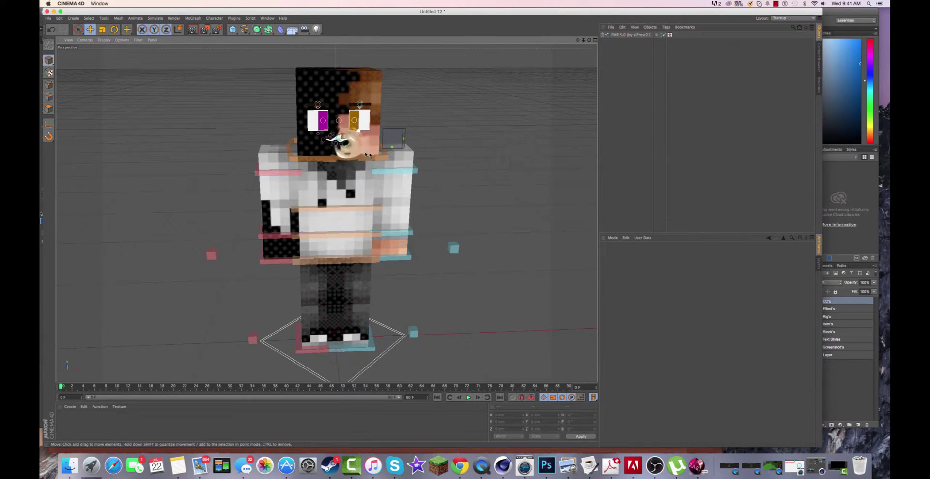
click(347, 145)
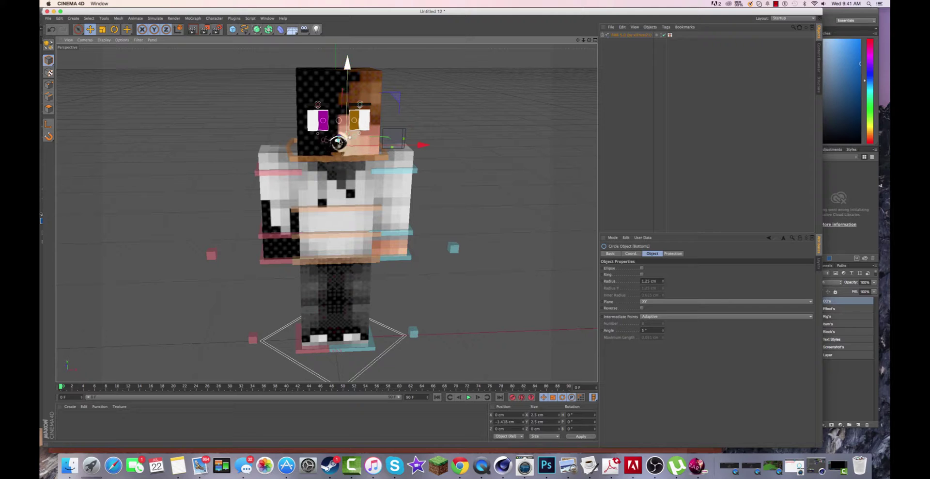
click(339, 144)
click(339, 144)
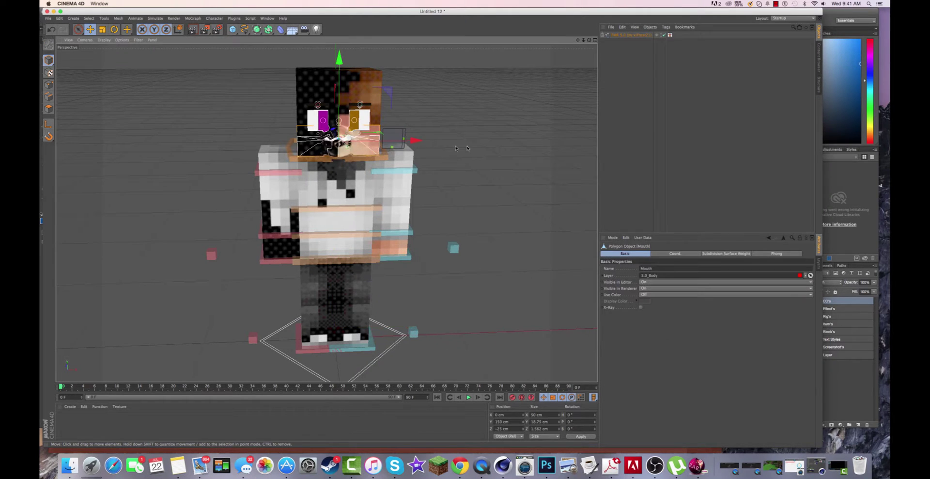
click(466, 162)
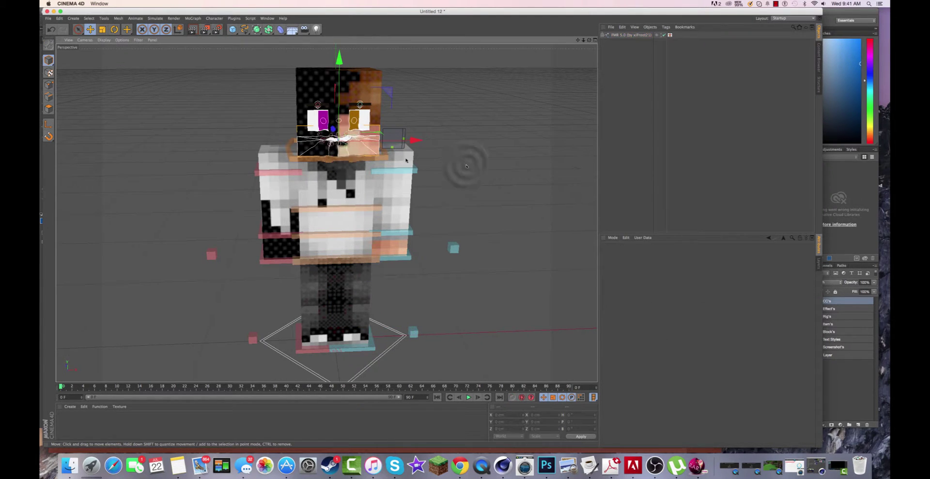
click(341, 144)
drag(339, 143, 339, 146)
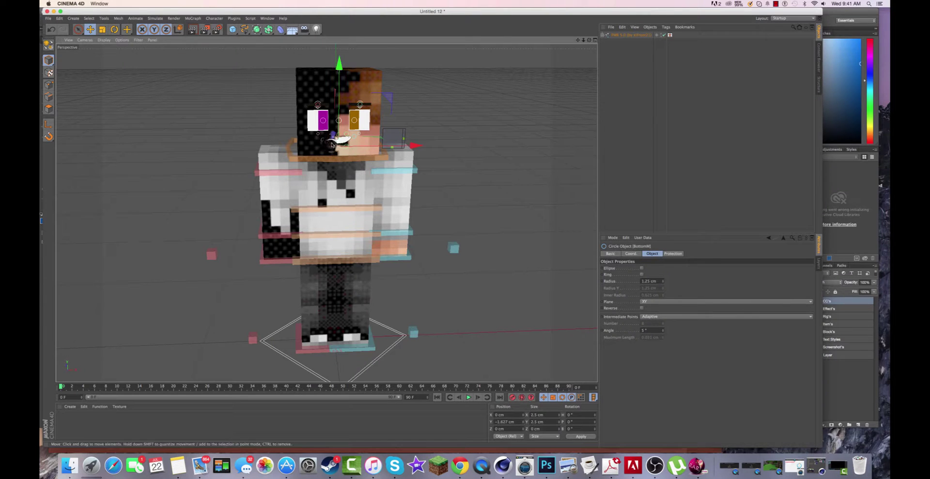
Step: Lower the lower-lip control on the black-haired side and raise the mouth's R corner control to about 2.2 cm in Y
click(341, 144)
click(486, 164)
click(332, 145)
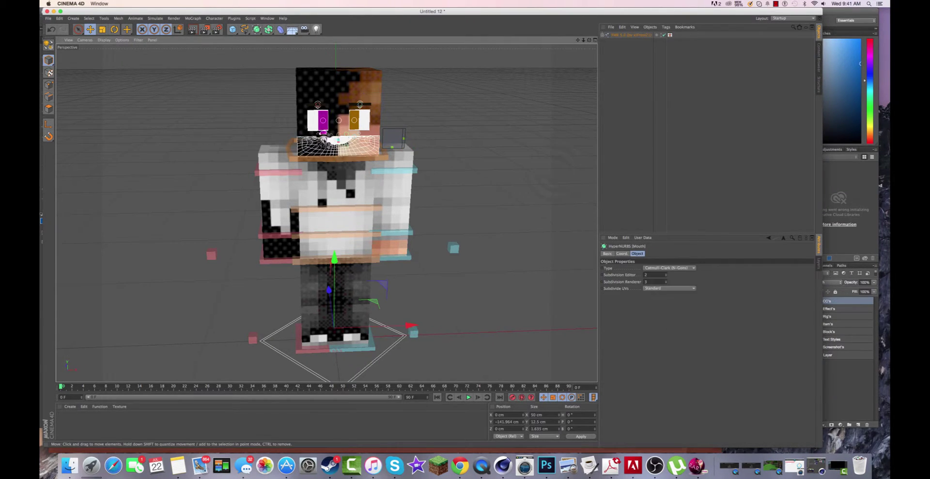
click(557, 163)
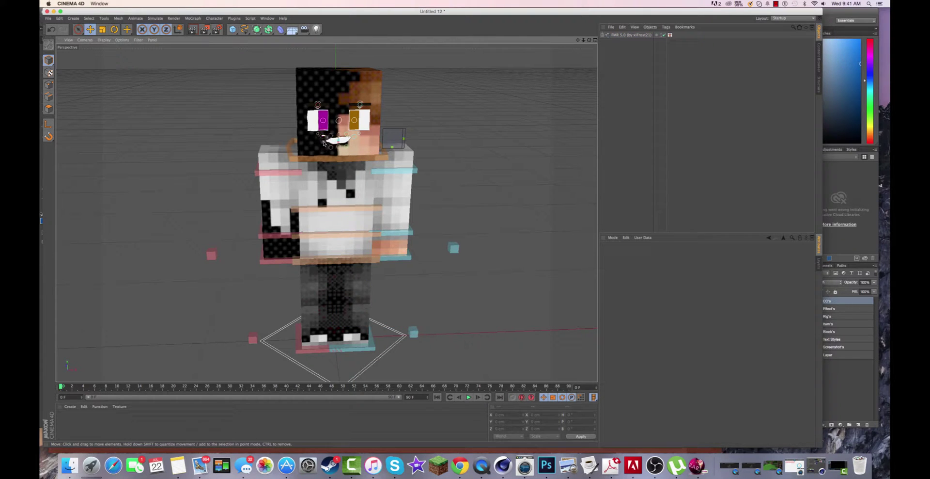
click(323, 142)
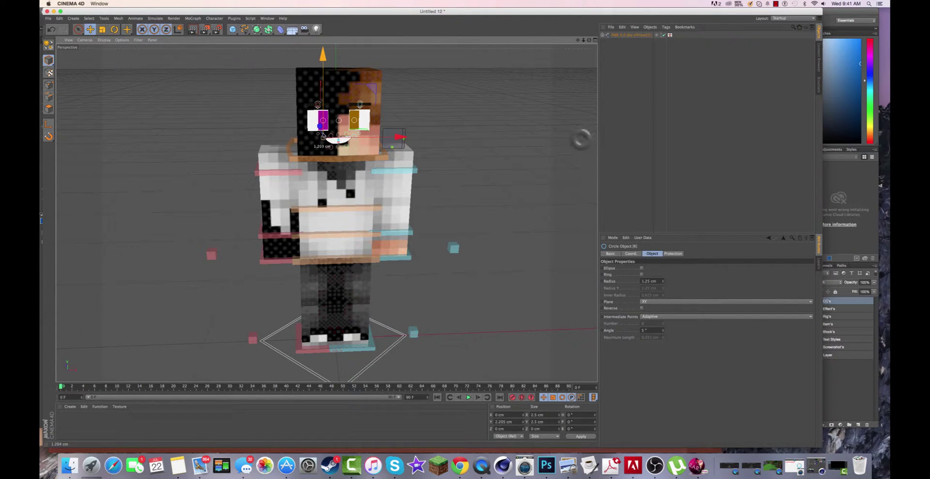
click(581, 139)
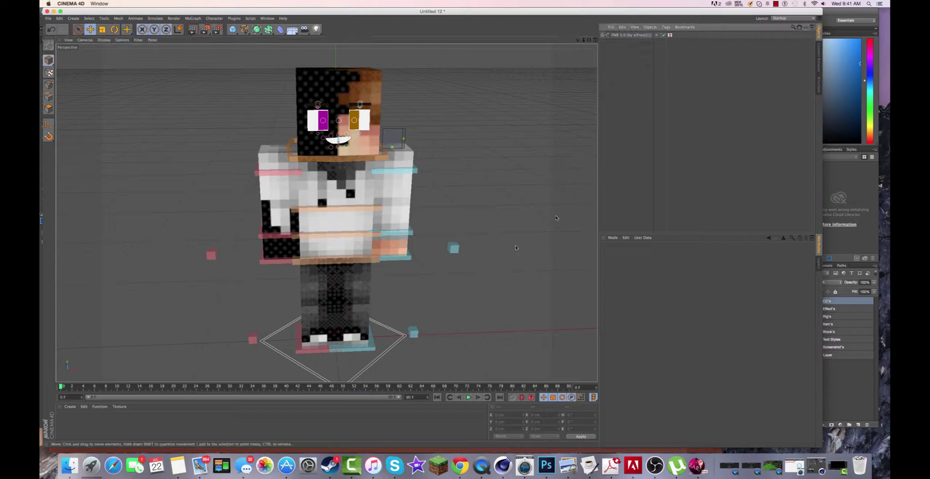
Step: Select the head through the rig's Visual Selector and rotate it to about 15.9° heading and 2.9° pitch
mouse_move(583, 39)
mouse_down()
mouse_move(574, 44)
mouse_move(583, 41)
mouse_up()
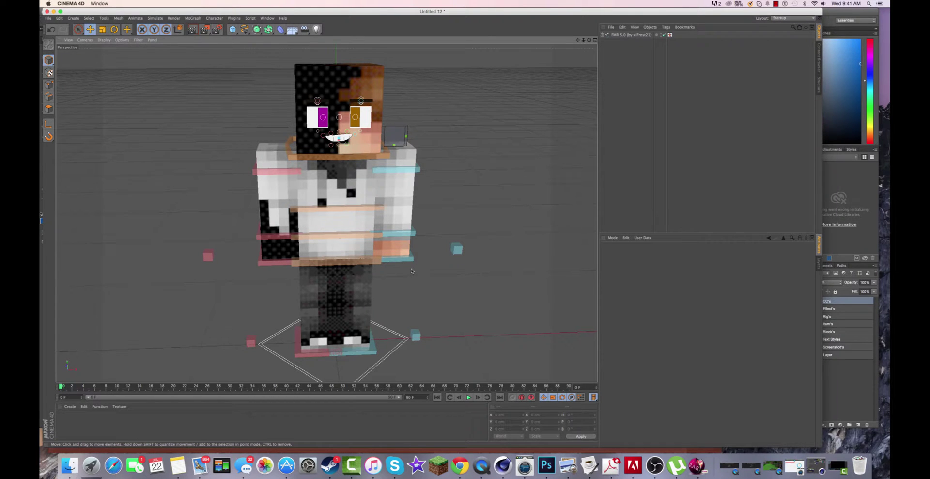
scroll(430, 258, down, 1)
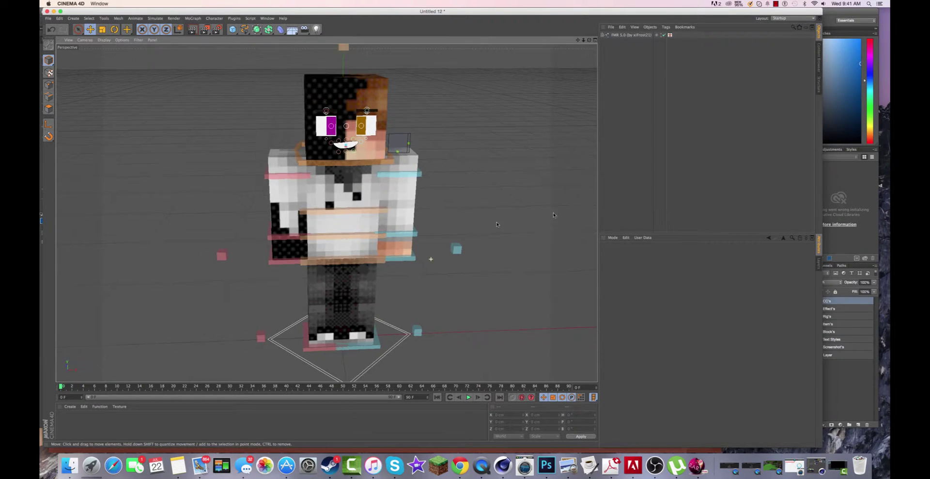
scroll(327, 212, up, 2)
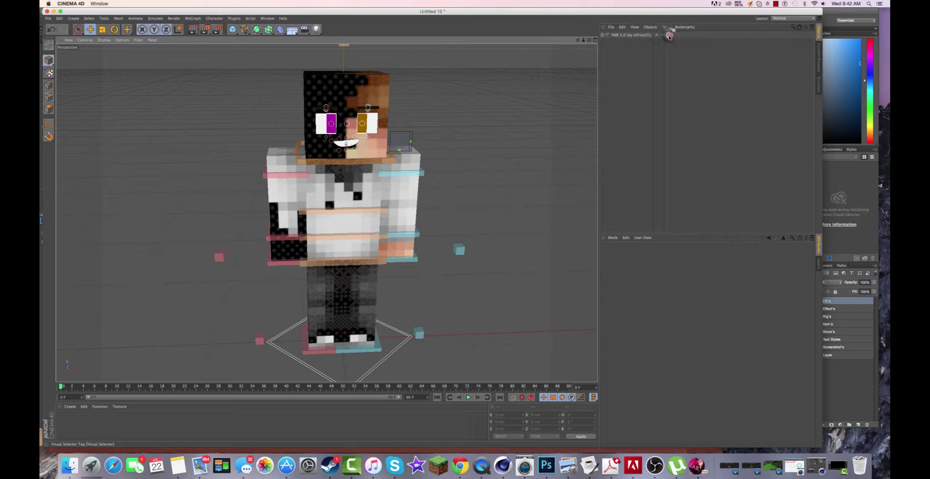
click(670, 35)
click(703, 324)
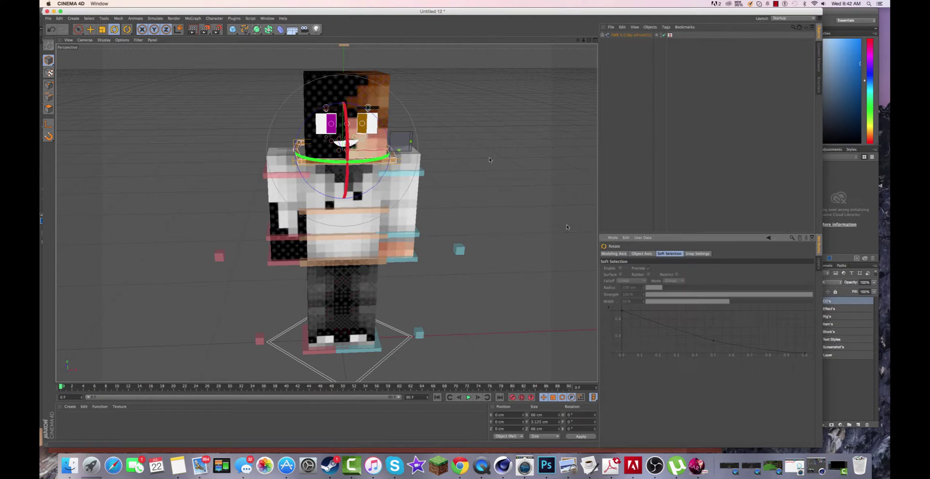
drag(380, 159, 393, 160)
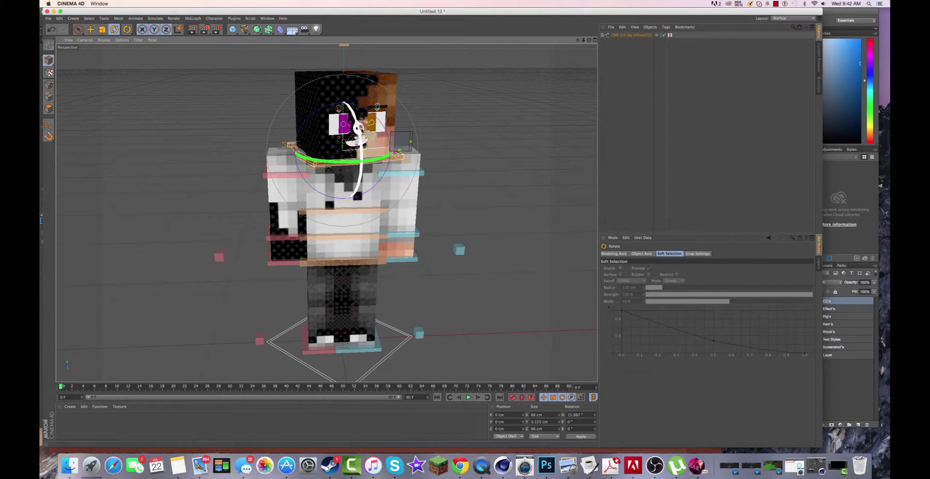
drag(359, 128, 359, 131)
Step: Move the left hand control outward and up to about X 15.2, Y 7.3, Z 8 cm, bending the left arm
click(670, 35)
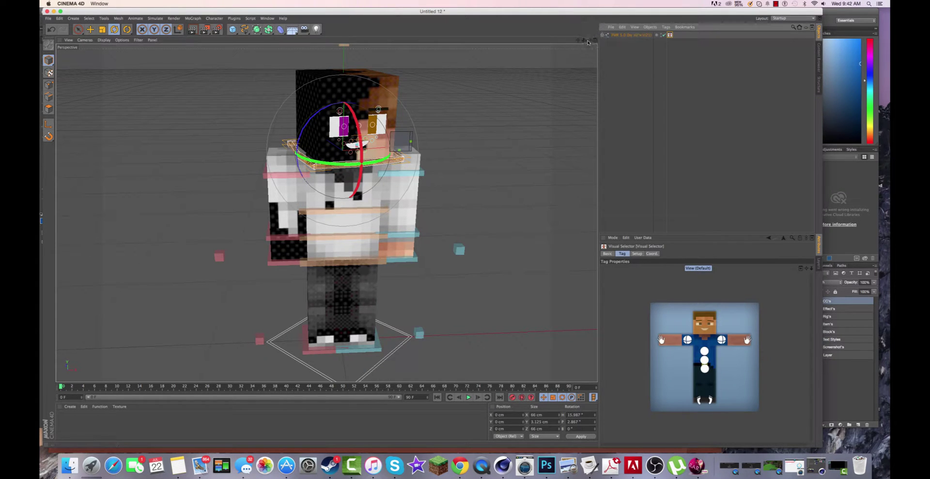
drag(589, 41, 557, 29)
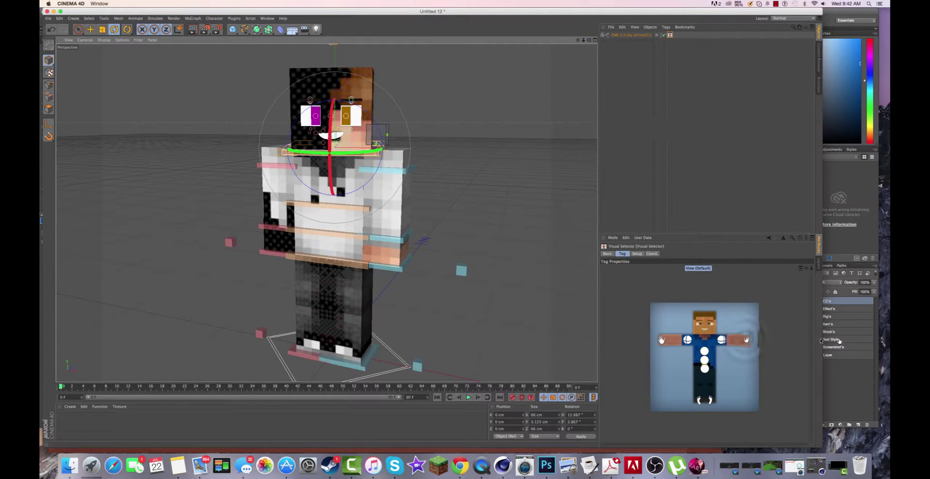
click(746, 339)
key(e)
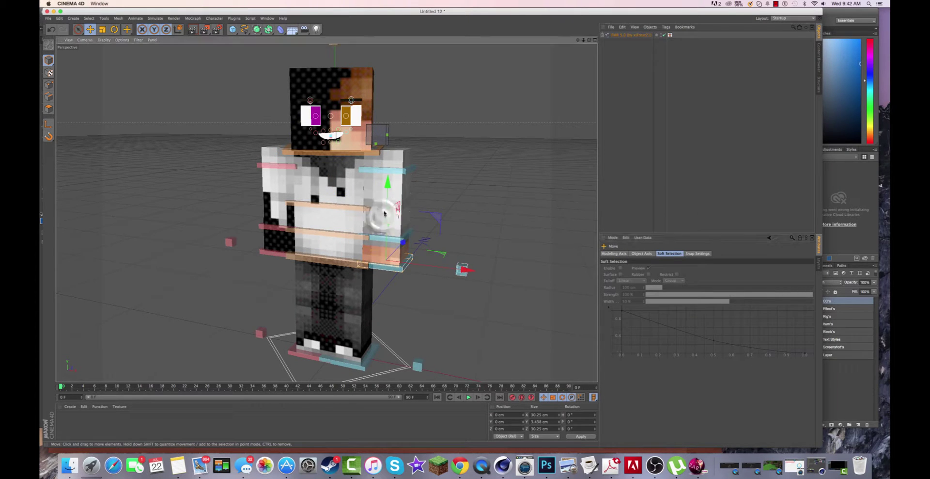
drag(384, 212, 408, 206)
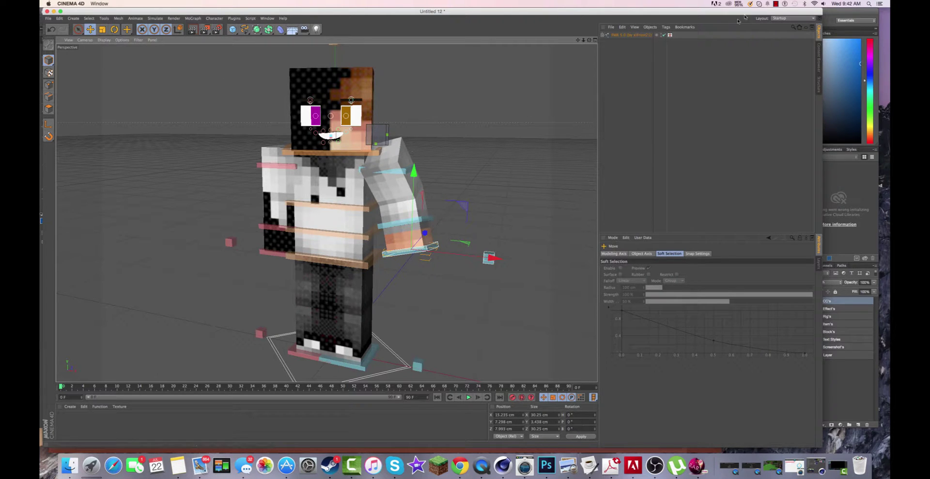
Step: Move the right hand control outward and up to about X -10.9, Y 8.7, Z -2.7 cm
click(290, 171)
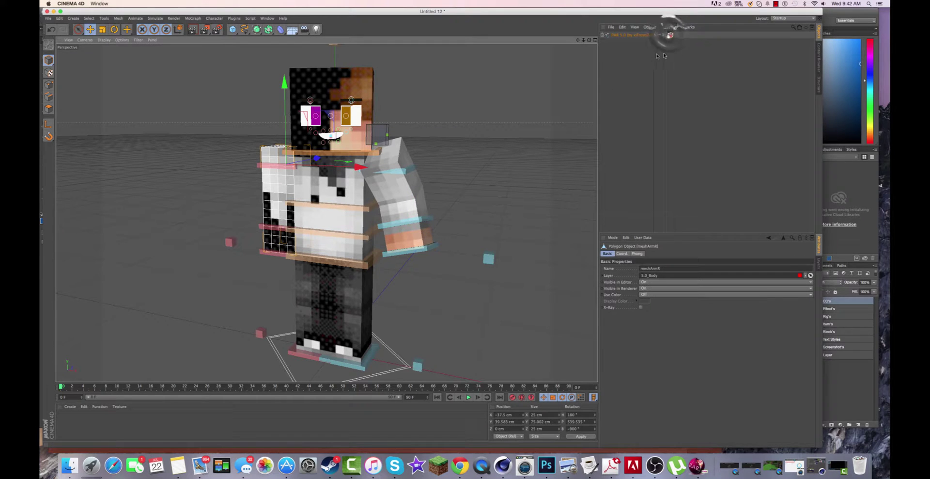
click(669, 35)
click(273, 220)
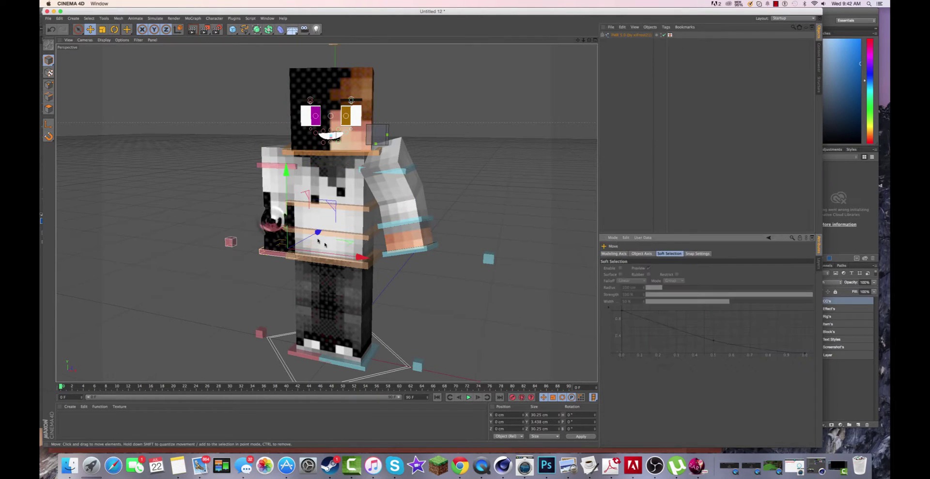
drag(272, 221, 257, 210)
Step: Move the left foot control to about X 7.6, Y -2.6, Z 2.6 cm and shift the right foot control outward
click(670, 35)
click(709, 398)
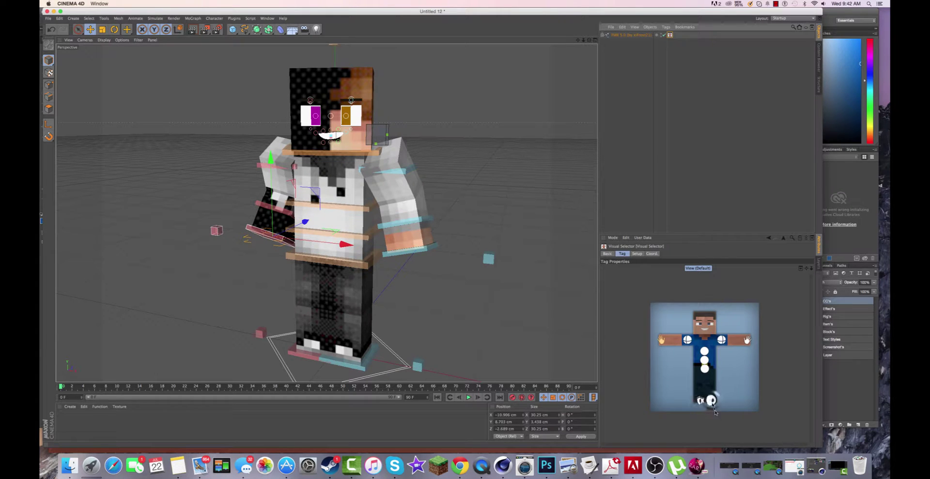
drag(358, 319, 370, 324)
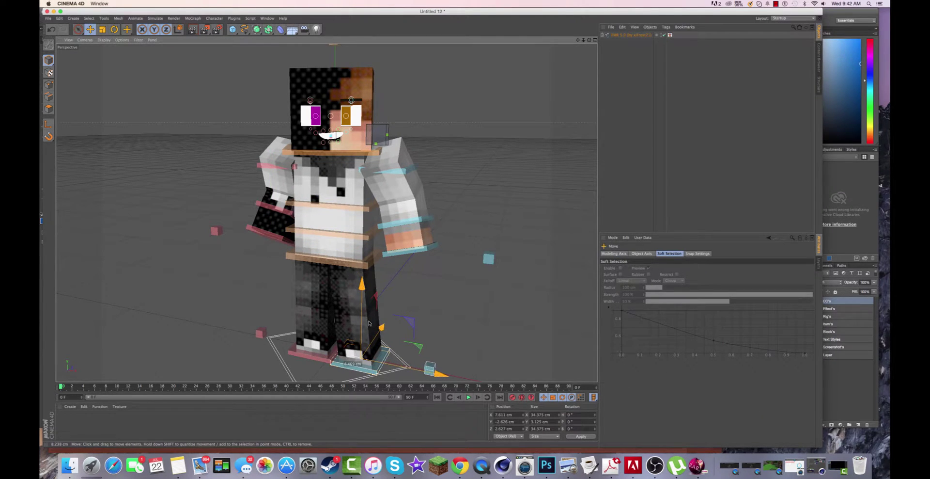
click(670, 35)
click(699, 398)
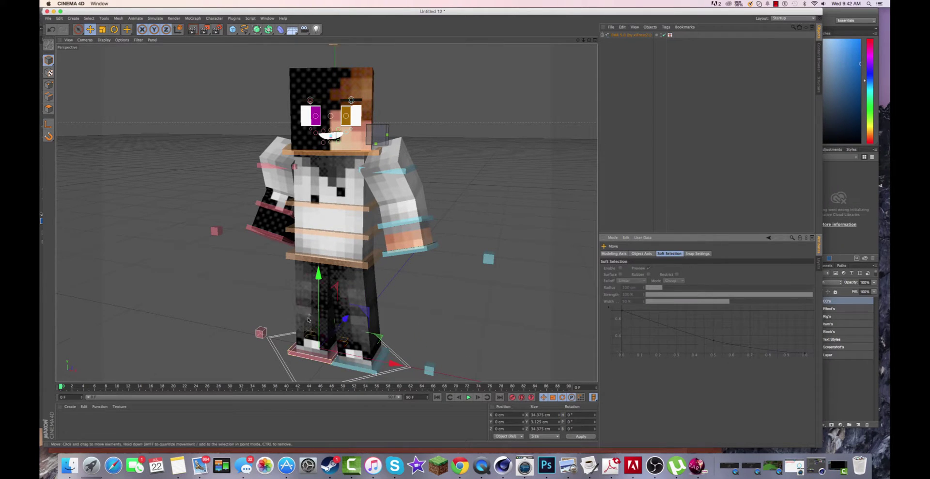
drag(308, 318, 296, 317)
click(670, 35)
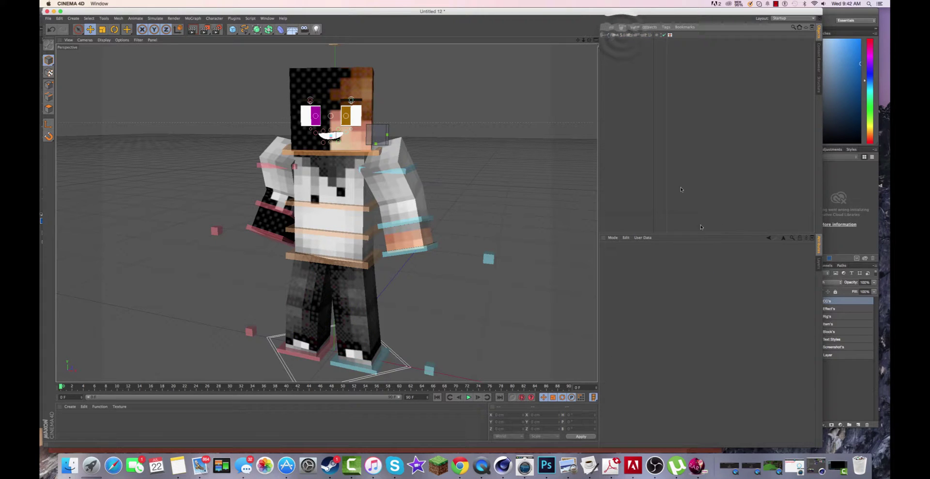
Step: Examine the FMR 5.0 rig's 5.0 options for function, face and body parts
click(621, 35)
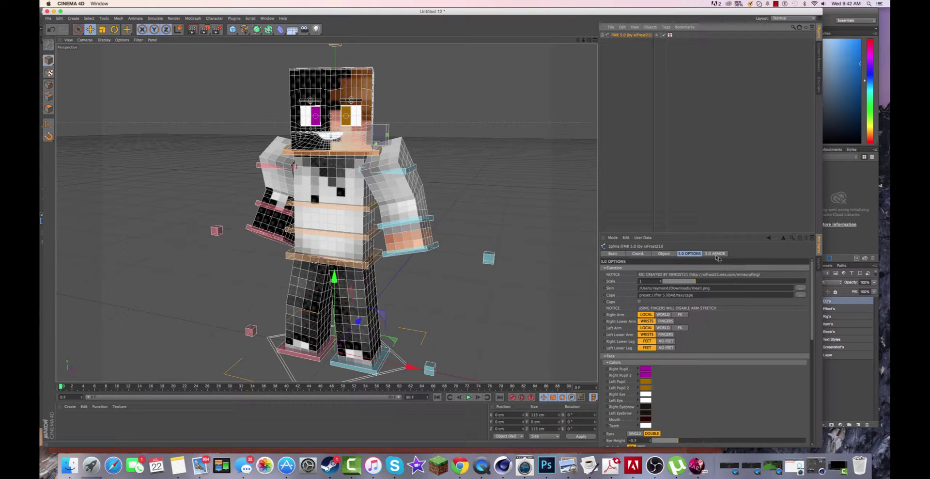
scroll(765, 387, down, 1)
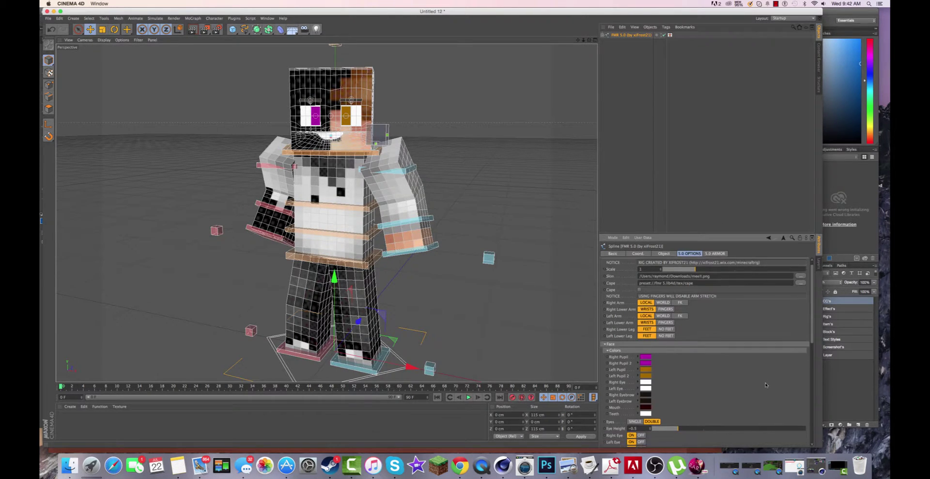
scroll(765, 385, down, 4)
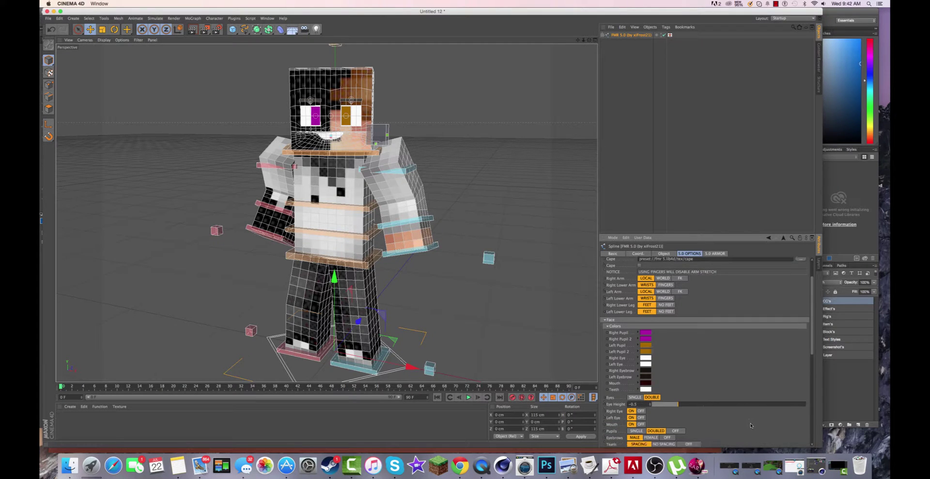
scroll(758, 398, down, 3)
scroll(773, 422, up, 8)
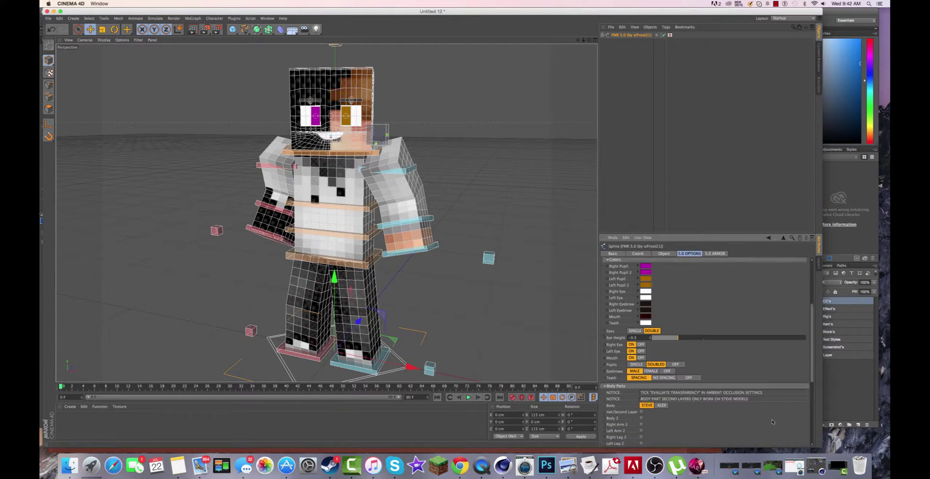
click(682, 254)
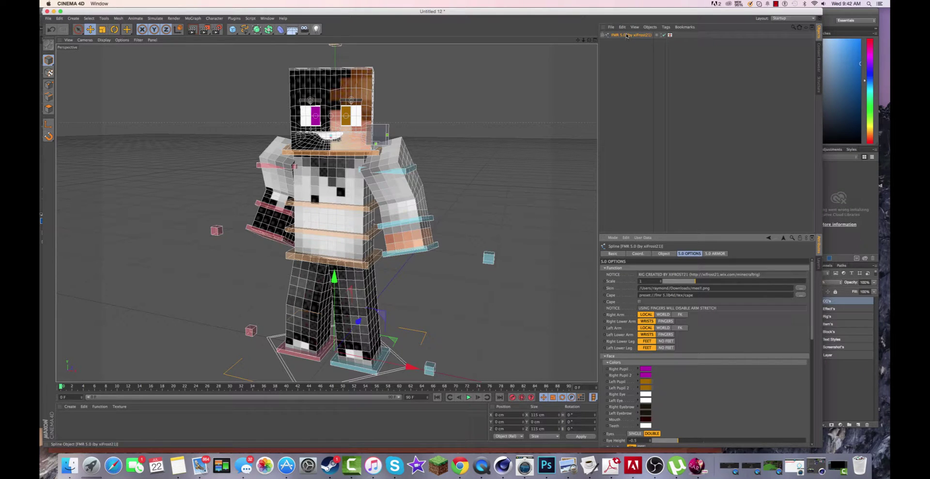
Step: Try an eye height of -1 on the rig and return it to -0.5
scroll(763, 349, down, 5)
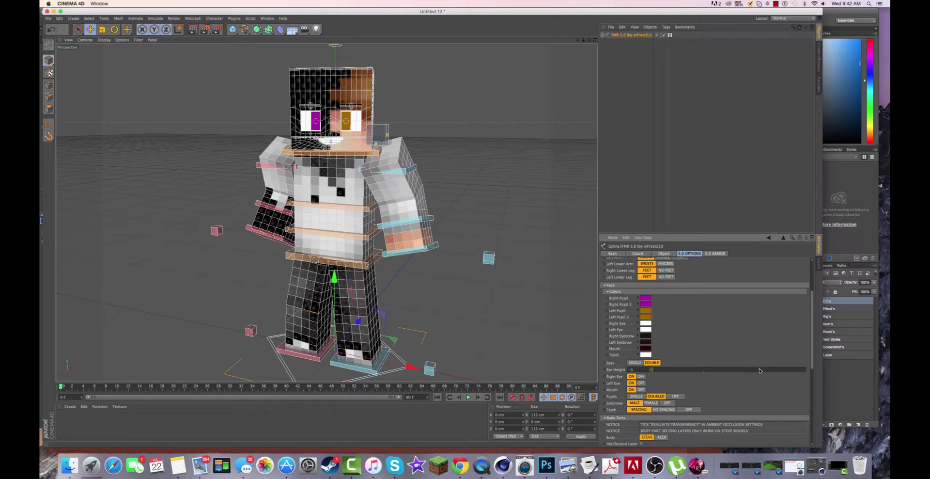
drag(652, 369, 676, 372)
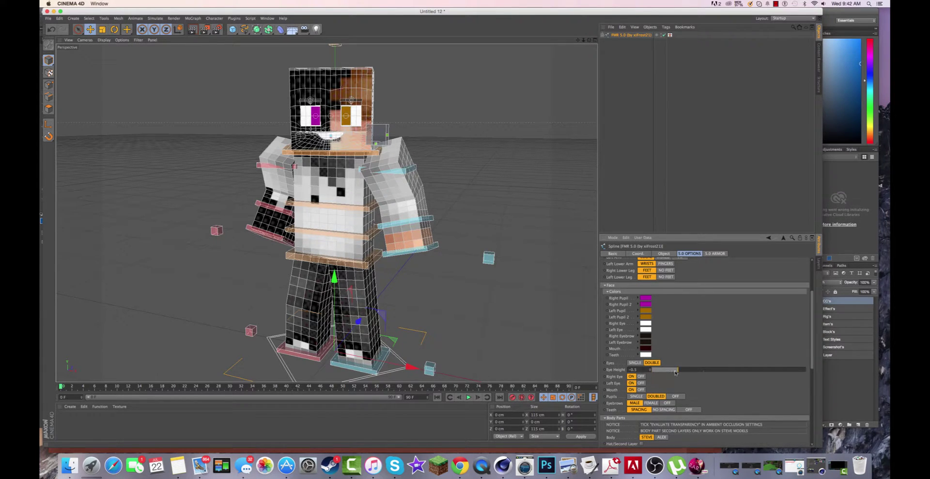
Step: Give the character a sword in the left hand by setting Sword Left to Diamond
scroll(733, 380, down, 1)
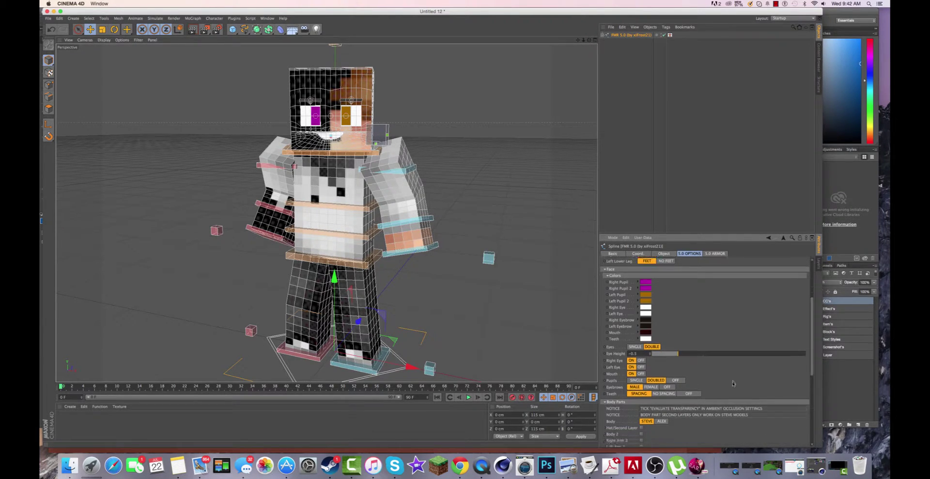
scroll(737, 443, down, 10)
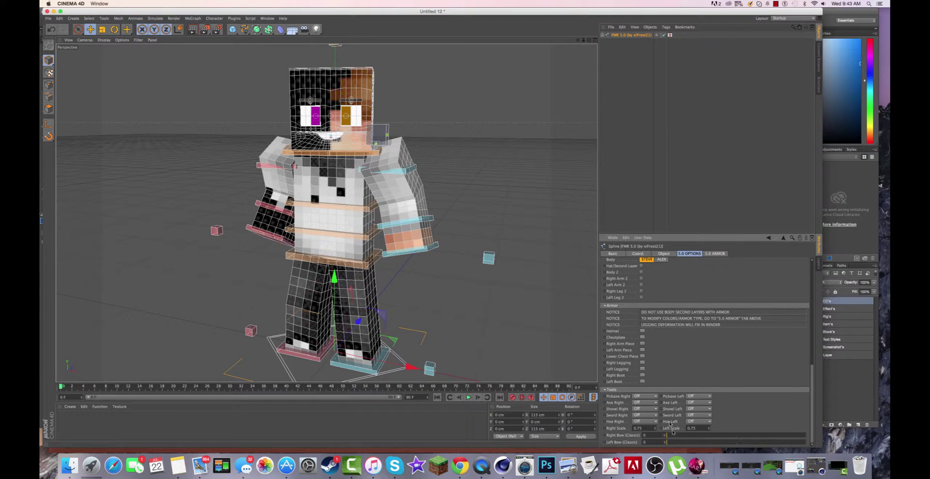
click(705, 416)
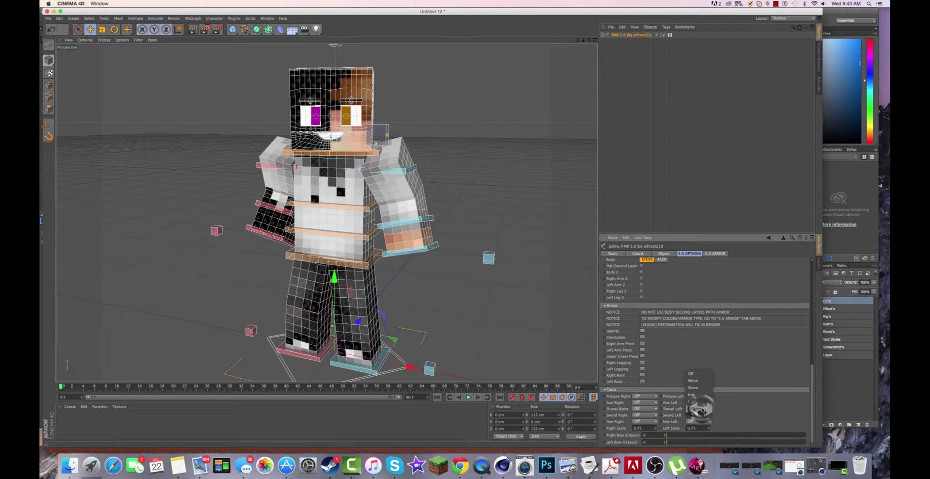
click(703, 409)
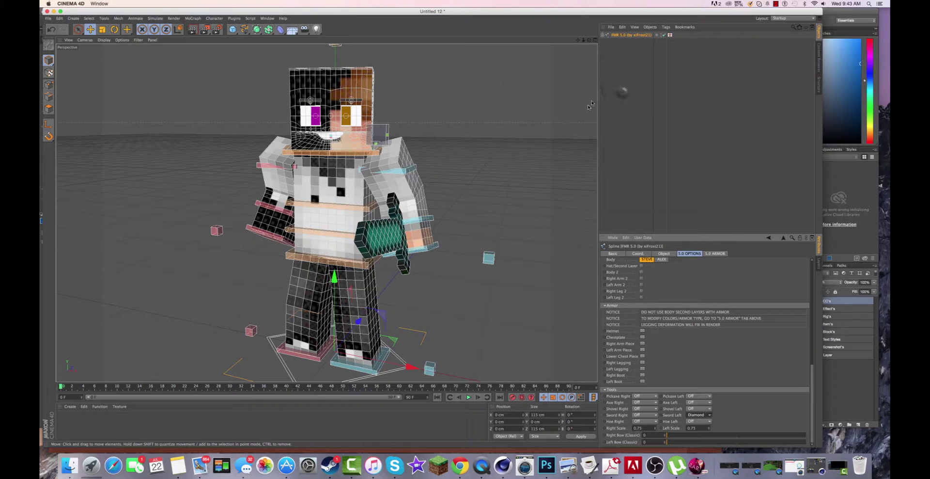
Step: Move the left hand control inward and up to about X 12.8, Y 9.1, Z 7.4 cm
click(623, 94)
click(670, 35)
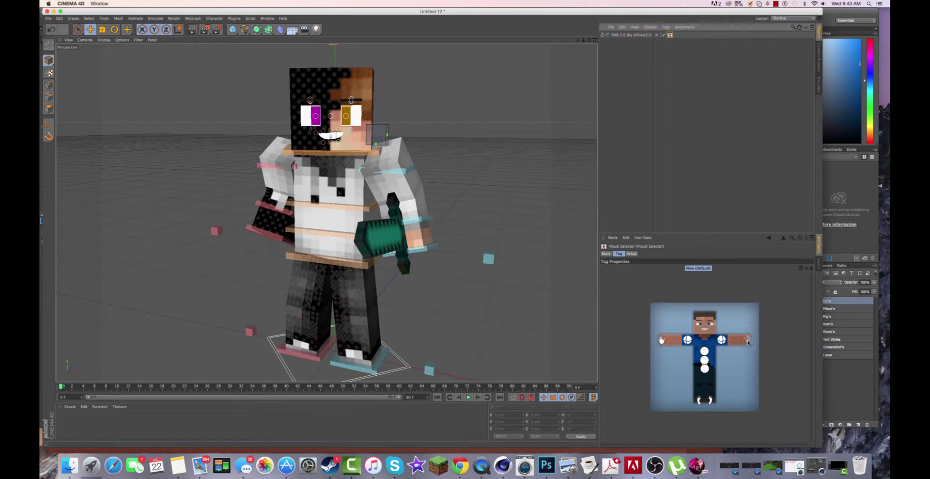
click(748, 339)
drag(421, 215, 415, 209)
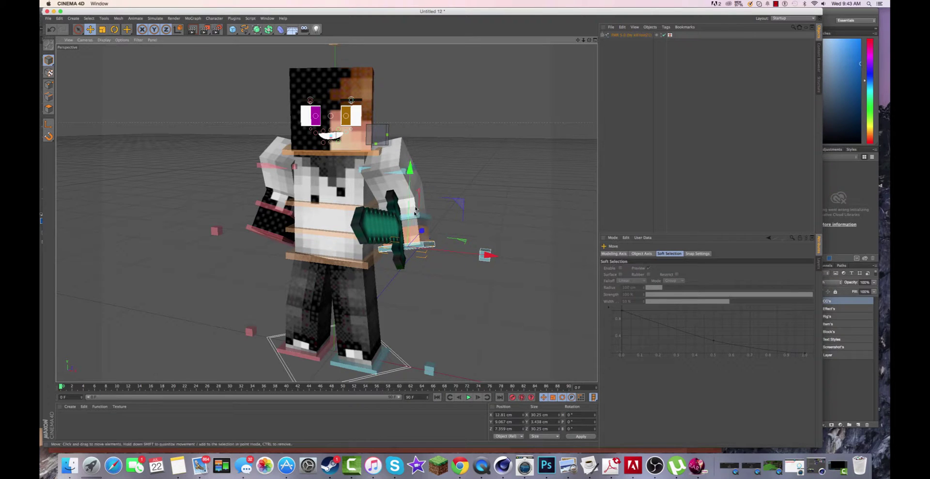
Step: Rotate the left shoulder control so the diamond sword swings across the front of the body
click(671, 35)
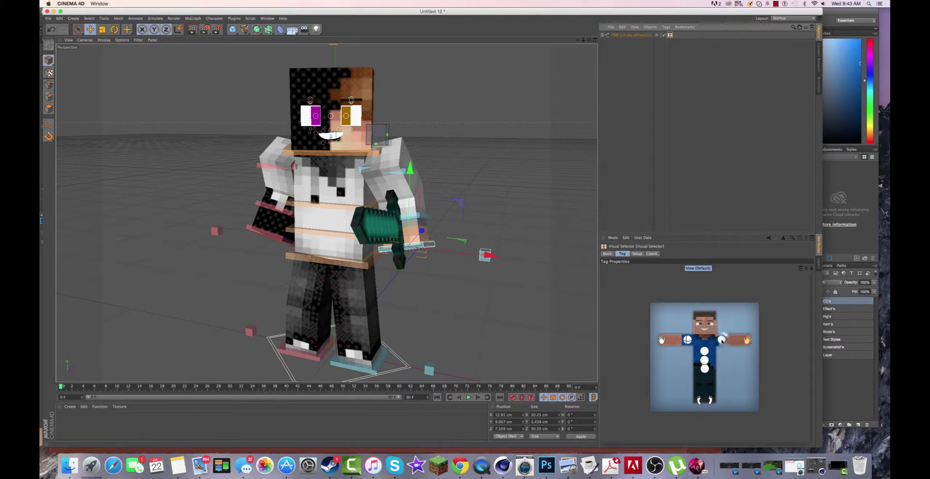
click(721, 341)
key(r)
drag(415, 165, 489, 147)
click(485, 292)
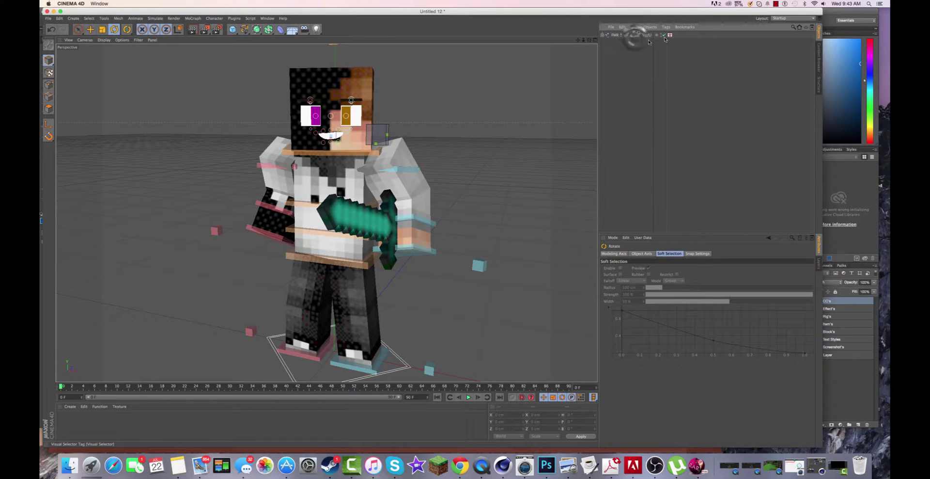
Step: Set the rig's armor types to Diamond for the helmet, Gold for the chest, Iron for the leggings and Gold for the boots
click(629, 35)
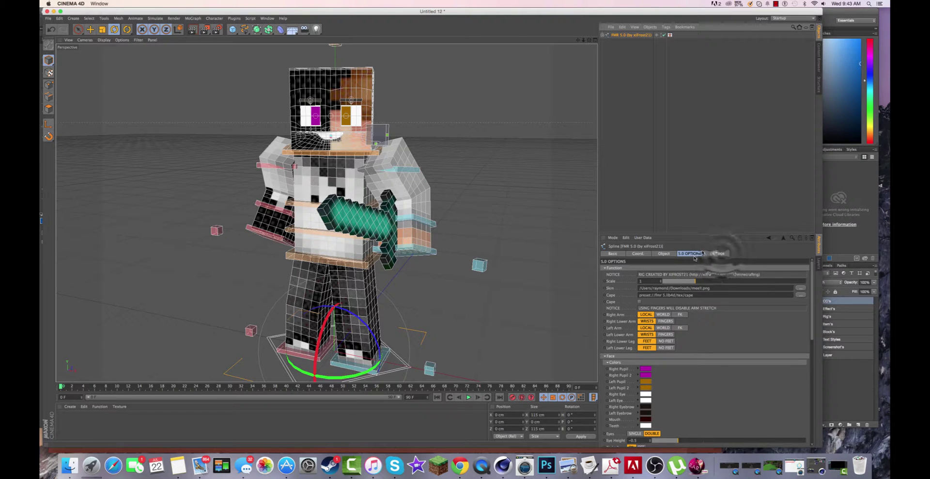
click(721, 255)
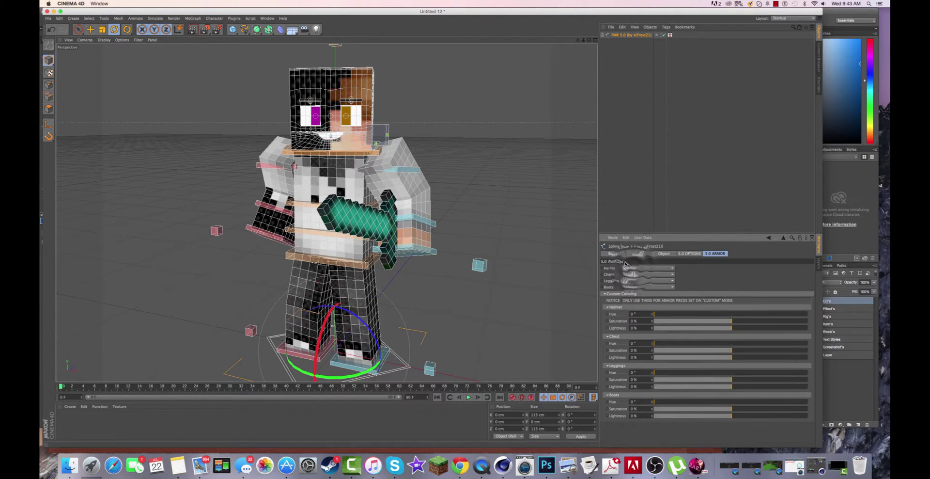
click(640, 267)
click(634, 294)
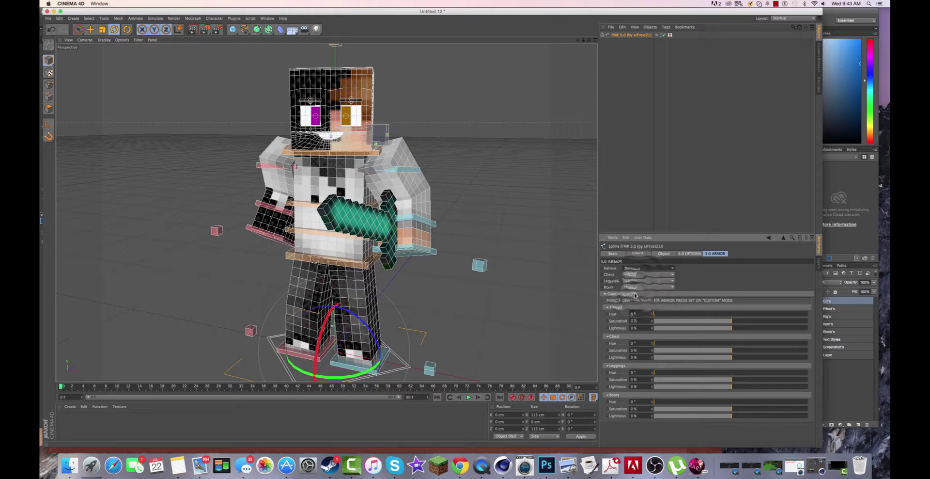
click(647, 274)
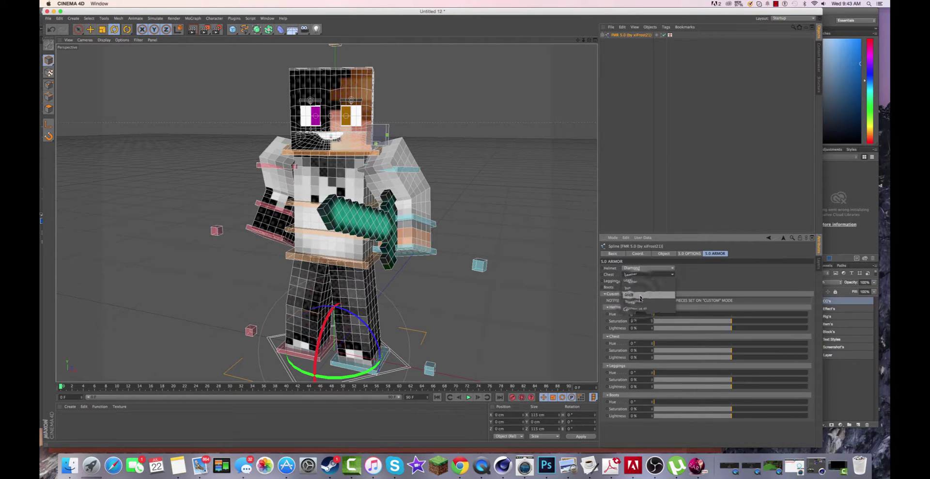
click(640, 301)
click(637, 281)
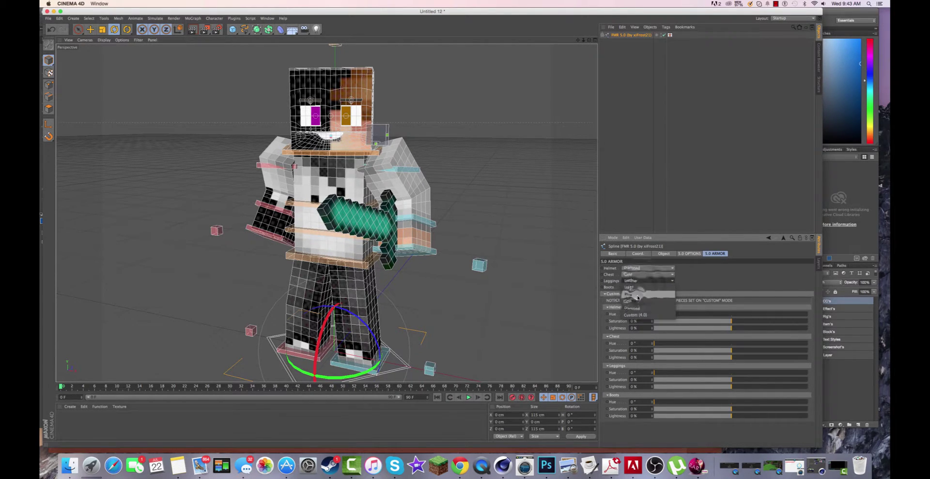
click(630, 293)
click(647, 286)
click(648, 308)
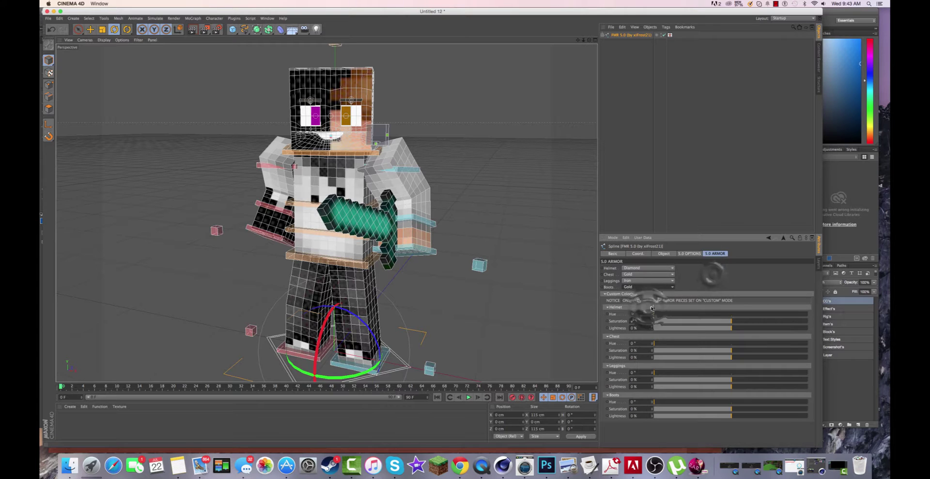
Step: Try the rig's eye height at -1 and restore it to -0.5
click(689, 253)
scroll(756, 378, down, 4)
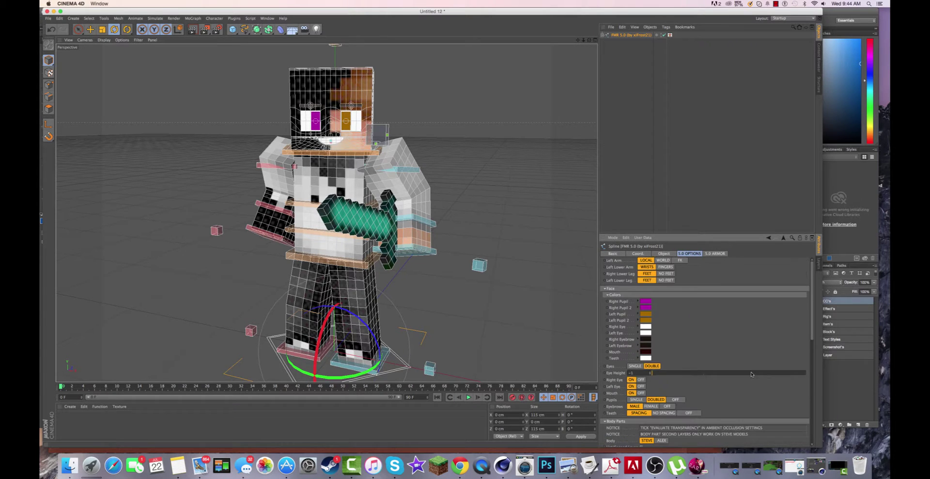
click(665, 373)
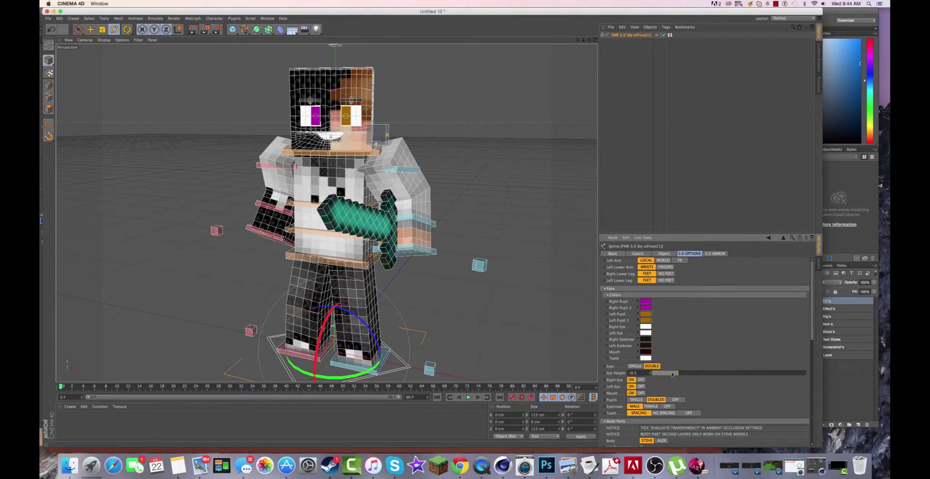
Step: Enable the left and right boots and the left and right leggings in the rig's armor options
scroll(734, 387, down, 6)
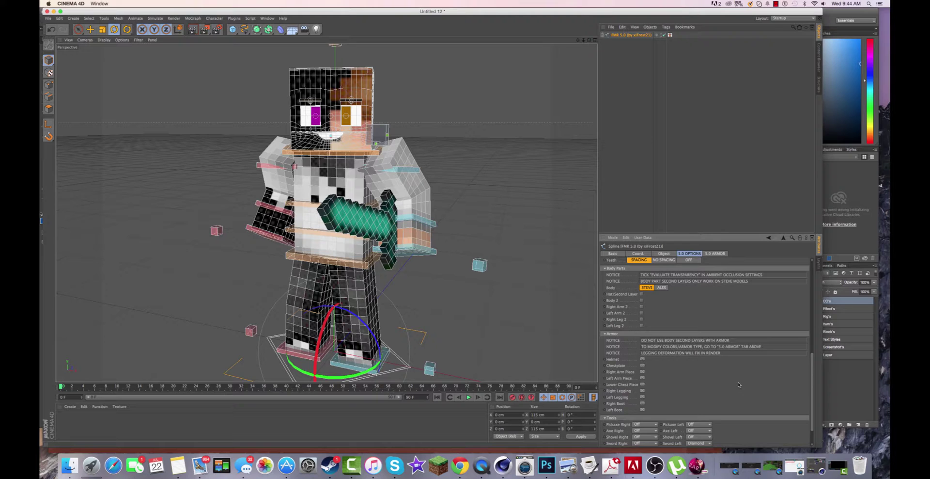
scroll(738, 384, up, 1)
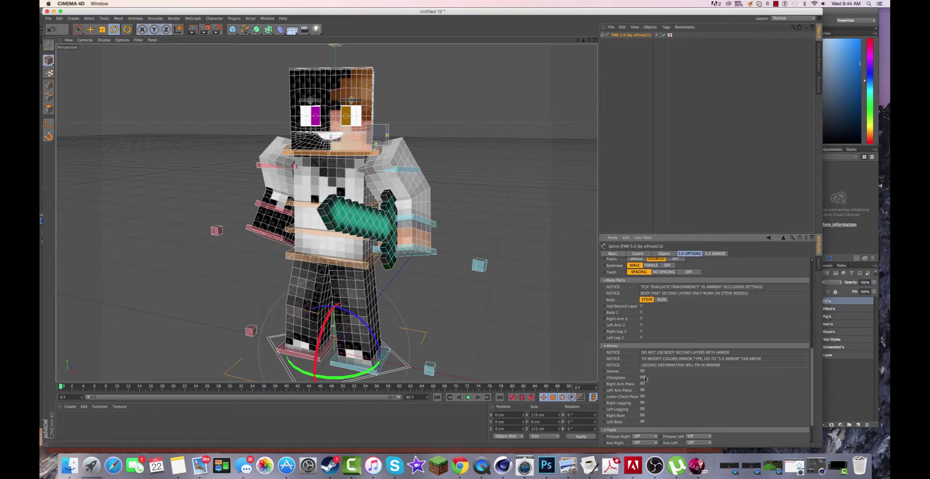
click(643, 422)
click(642, 415)
click(642, 409)
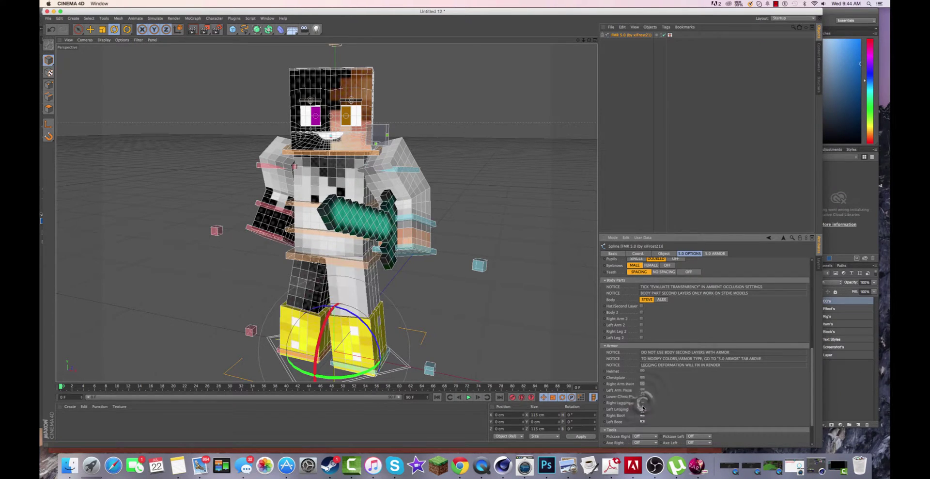
click(643, 402)
Step: Enable the lower chest piece, both arm pieces, the chestplate and the helmet on the rig, and deselect it
click(643, 396)
click(642, 390)
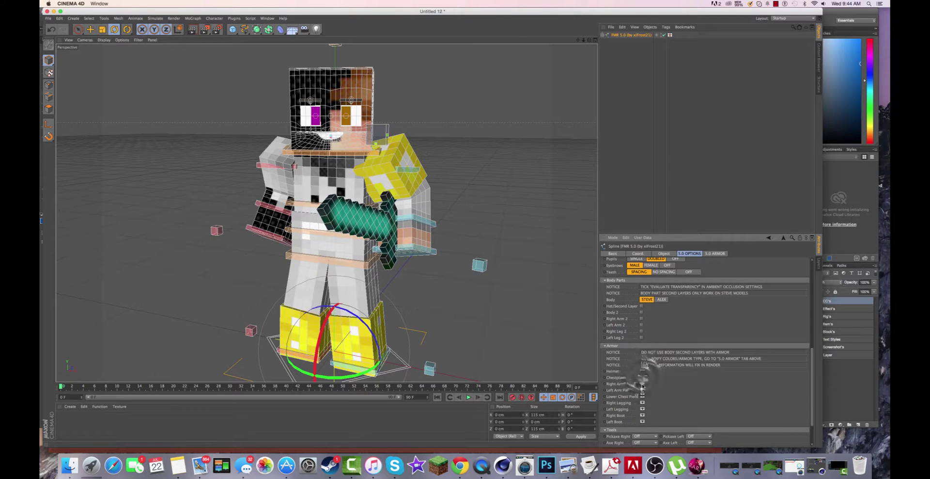
click(642, 383)
click(642, 377)
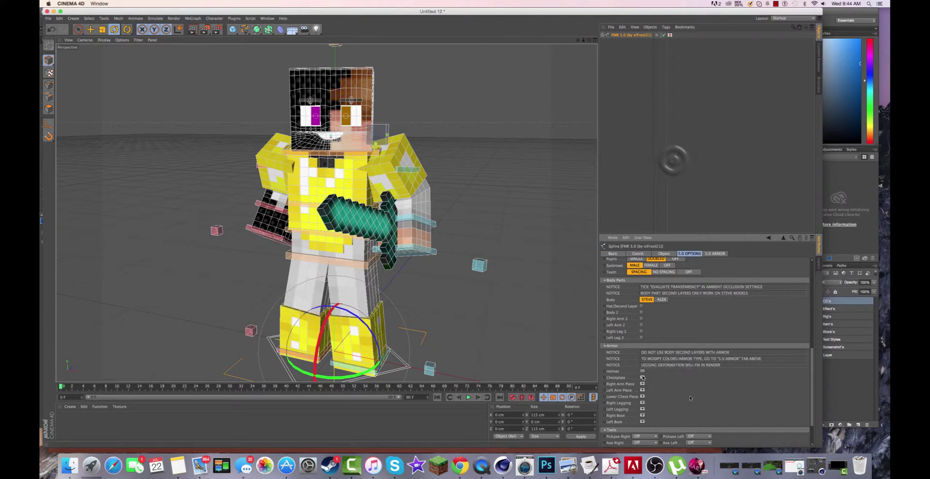
click(642, 371)
click(494, 159)
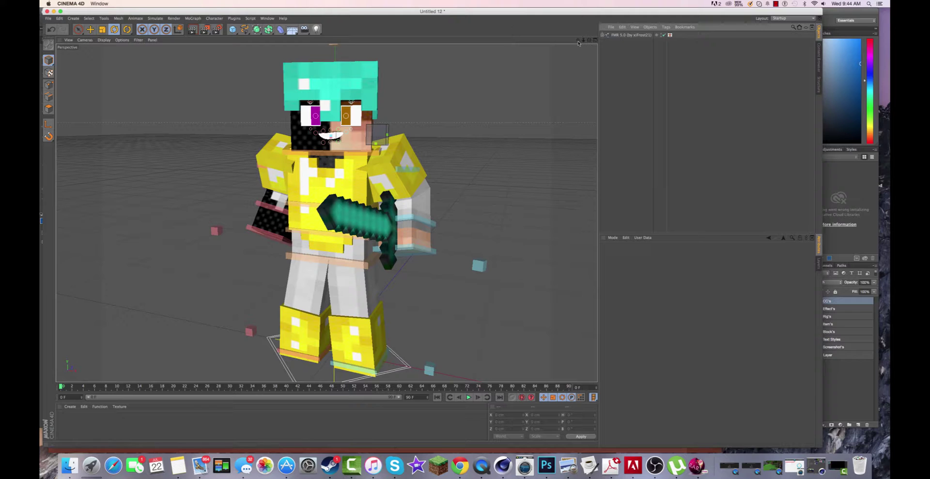
Step: Rotate the head control slightly, to about 21.2°, 2.8° and -0.3°
click(669, 34)
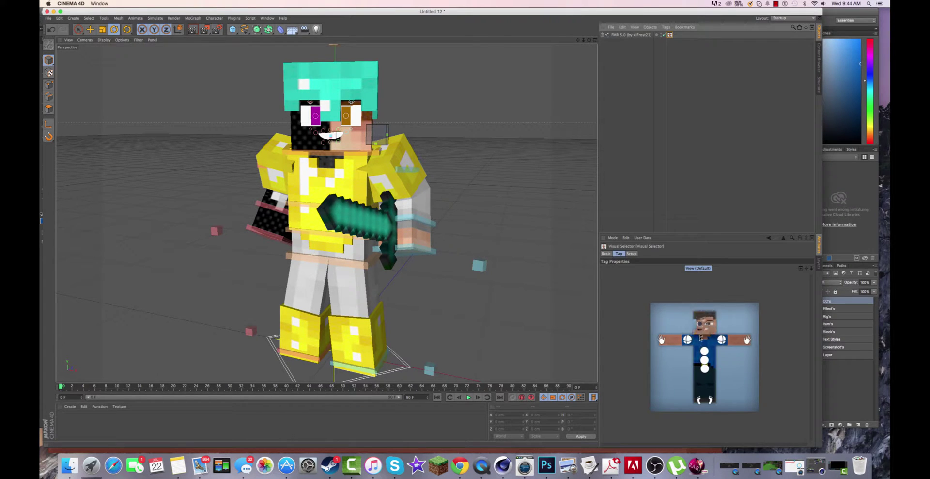
click(701, 317)
drag(332, 152, 337, 152)
click(555, 85)
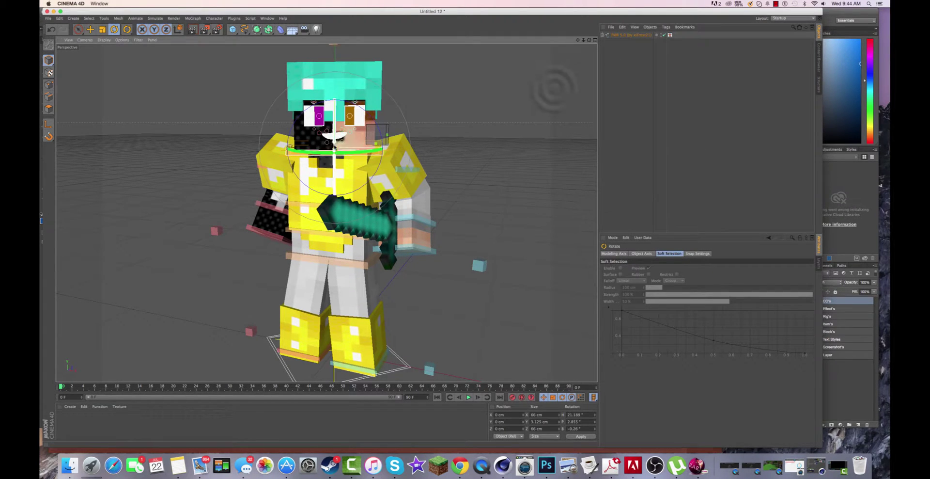
Step: Frame the character for rendering and set the render's save file to Example1 in the Downloads folder
drag(584, 40, 595, 41)
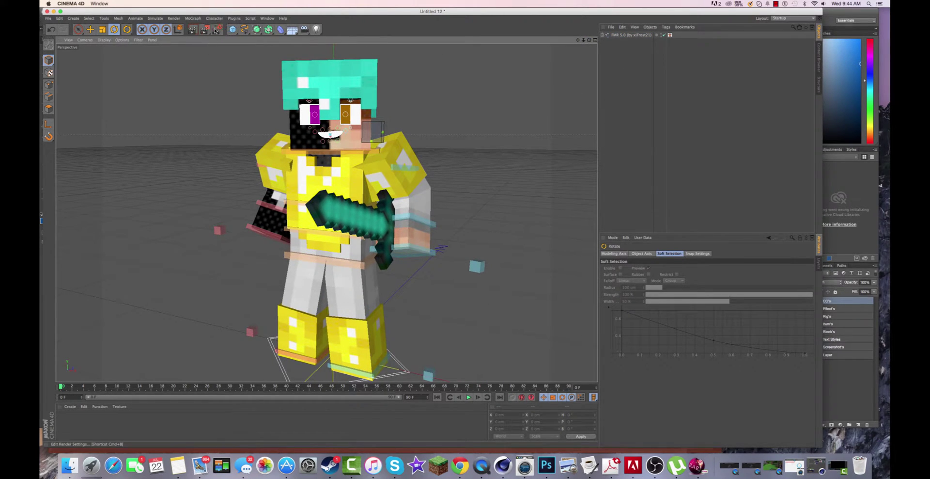
click(217, 29)
click(43, 12)
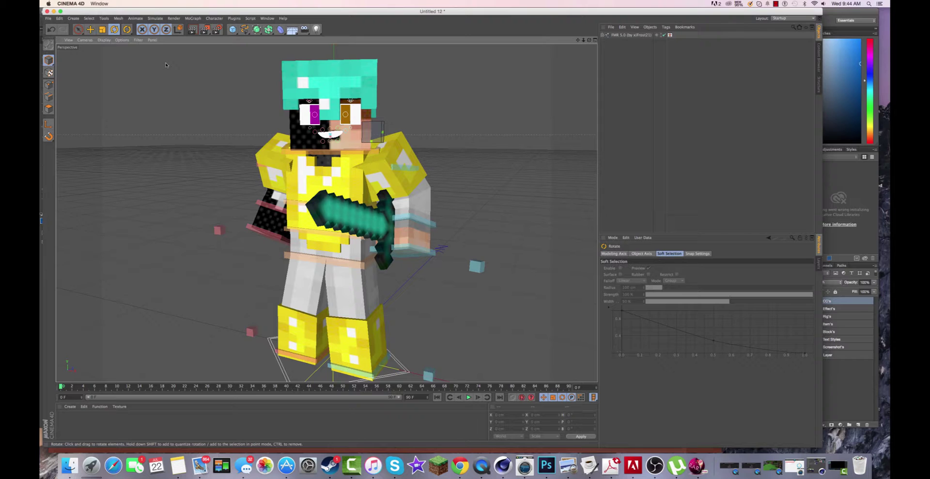
click(217, 29)
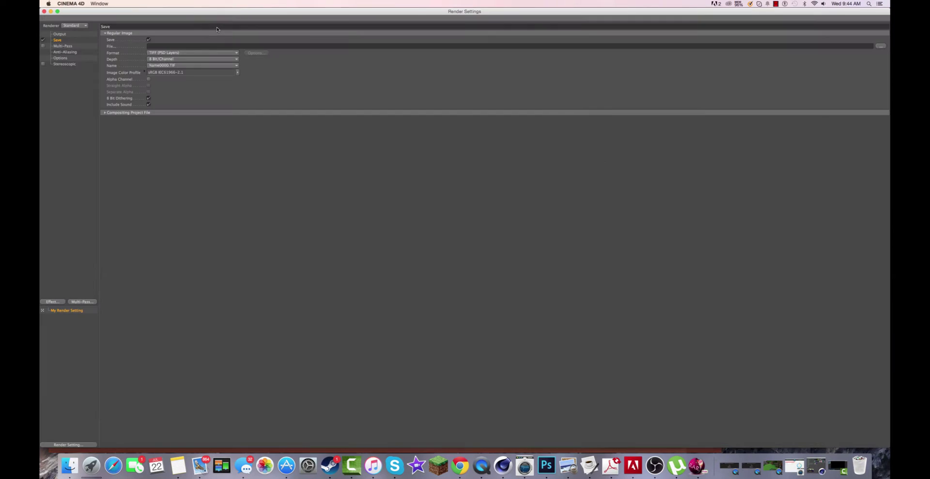
click(882, 44)
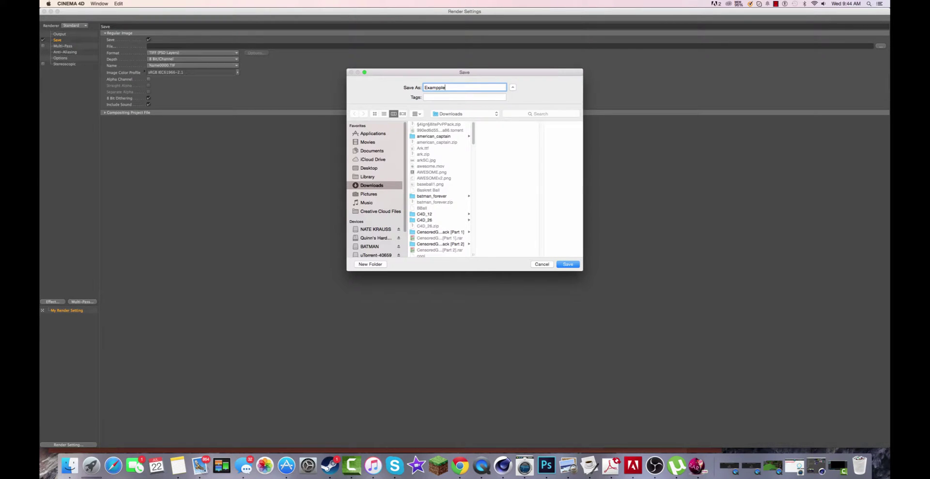
text(Example1)
key(Return)
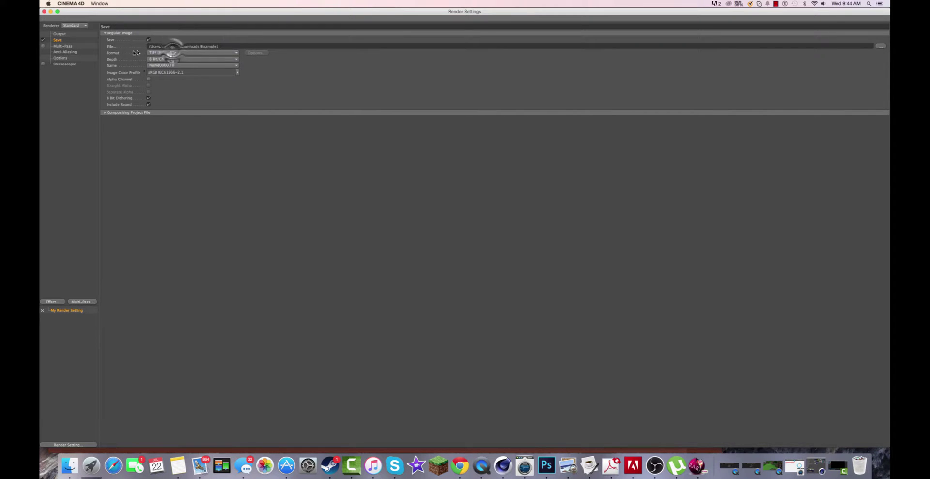
Step: Set the render output format to PNG with an alpha channel and close the render settings
click(173, 52)
click(170, 121)
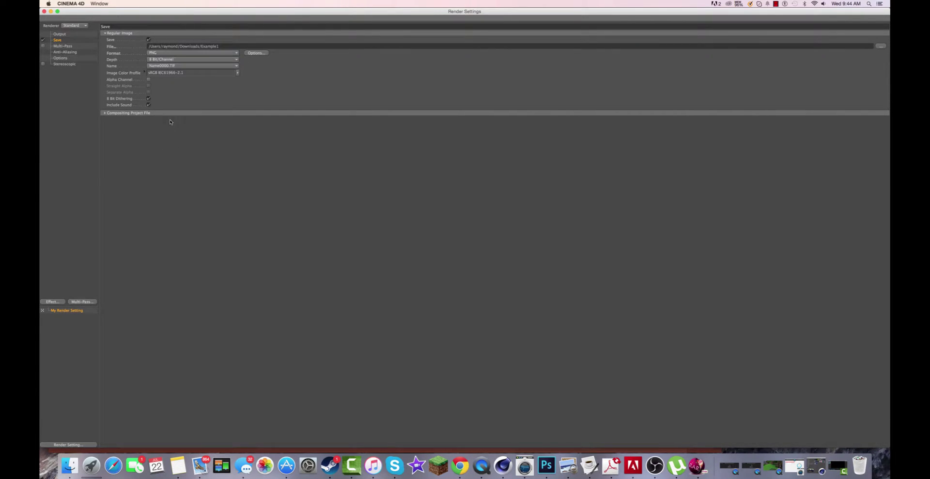
click(148, 80)
click(45, 11)
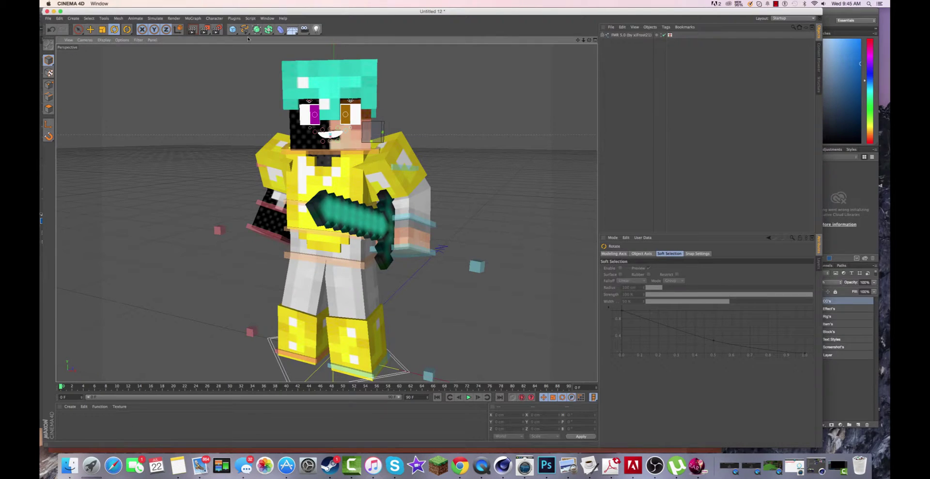
Step: Render the character to the Picture Viewer and check the rendered result in the viewport
click(204, 29)
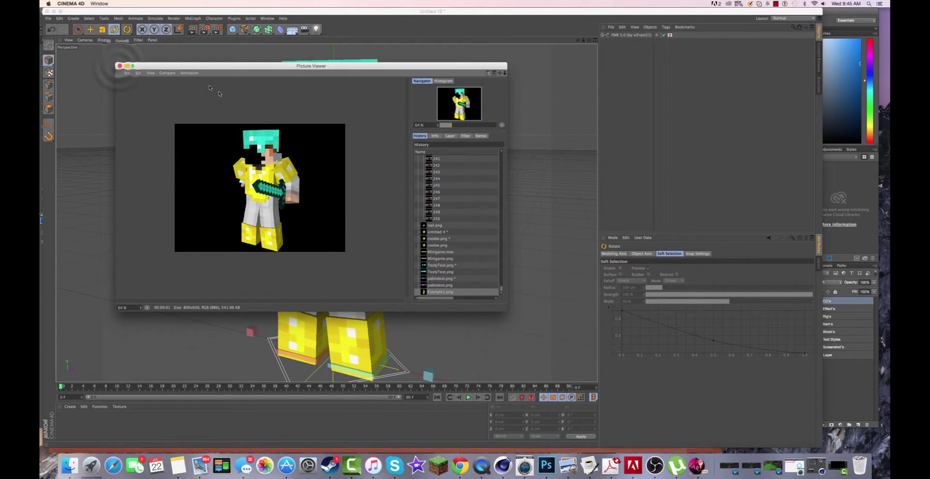
click(119, 66)
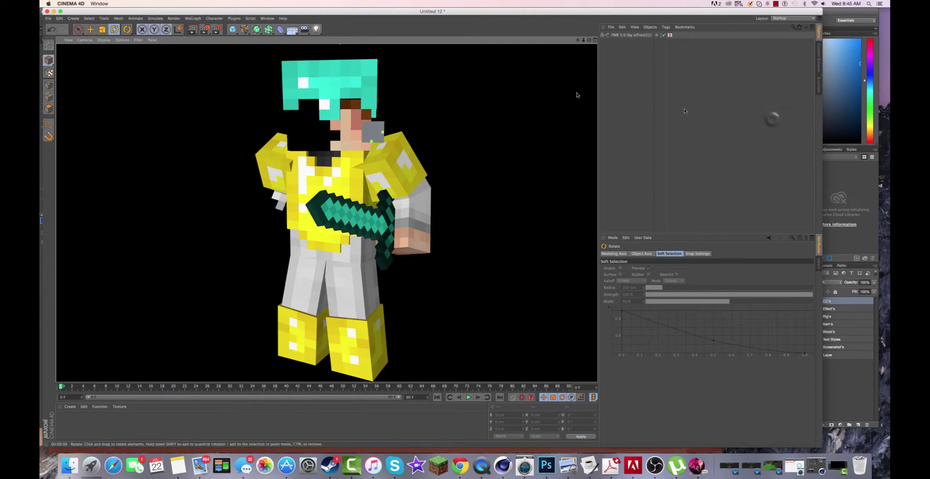
click(618, 35)
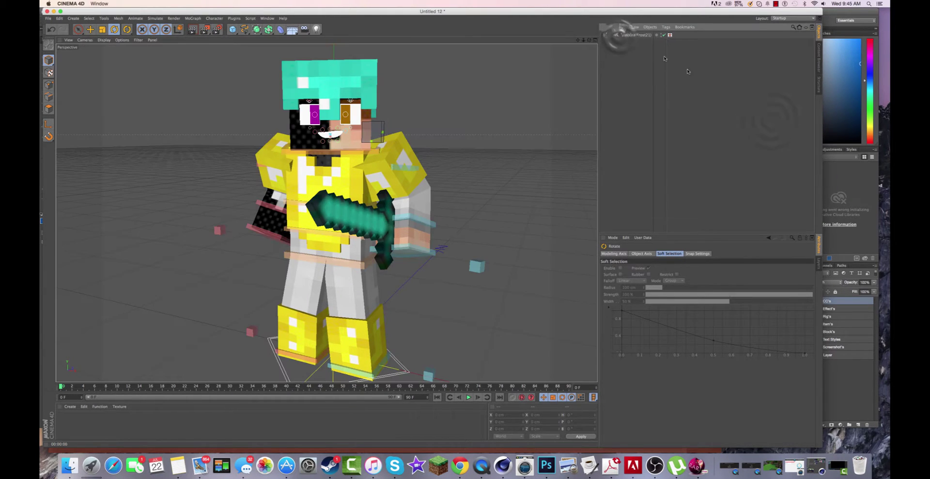
Step: Expand the rig's object hierarchy and delete the Mouth Open control beside the head
click(605, 35)
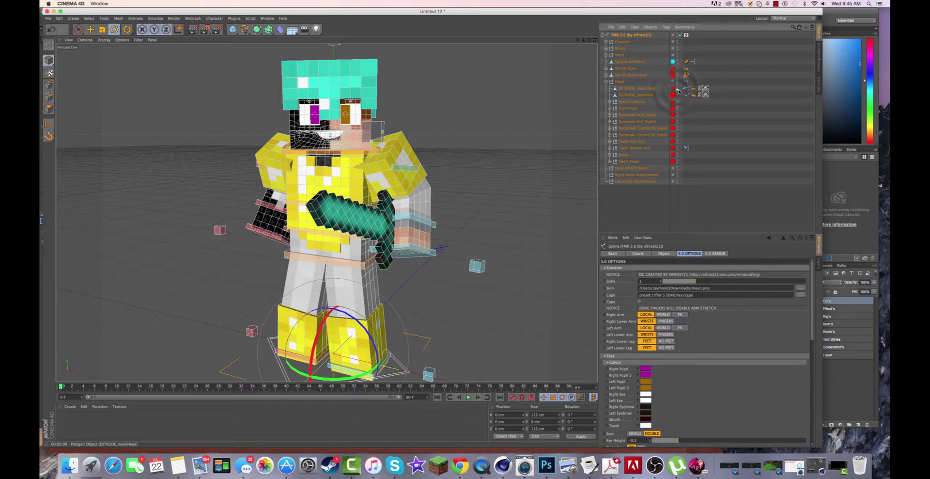
click(192, 28)
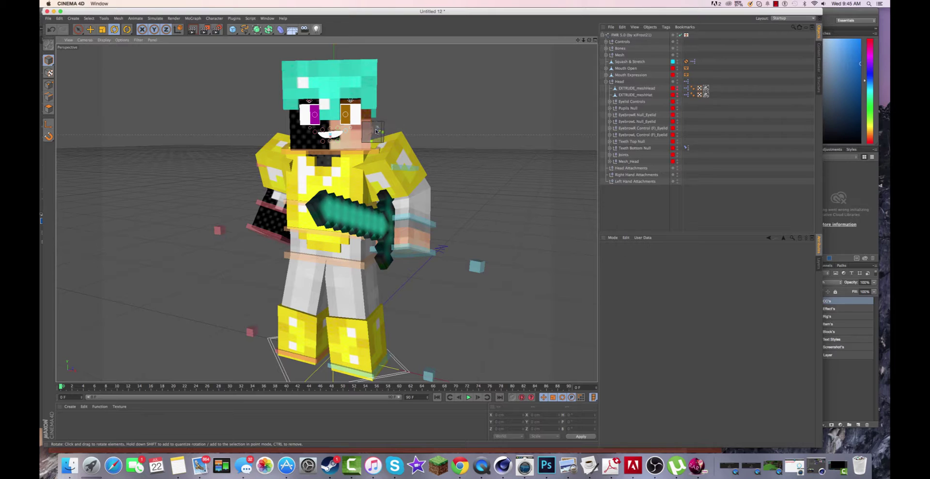
click(375, 132)
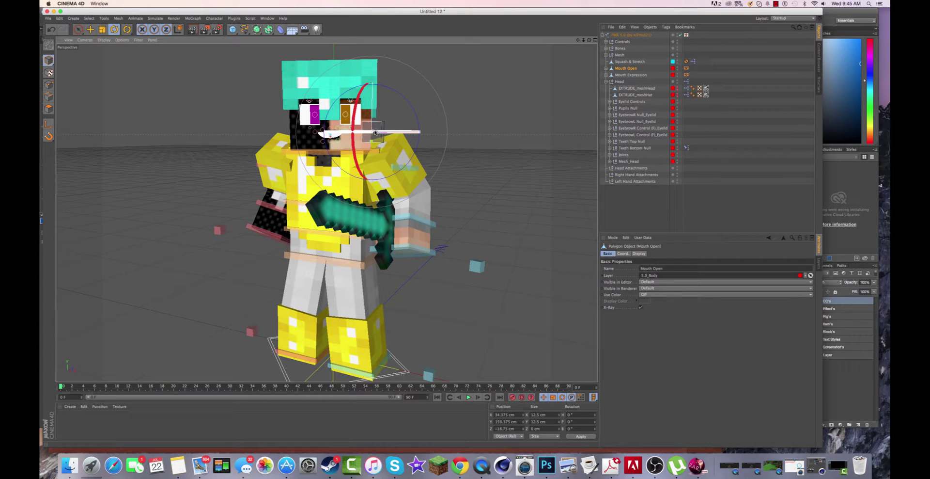
click(485, 102)
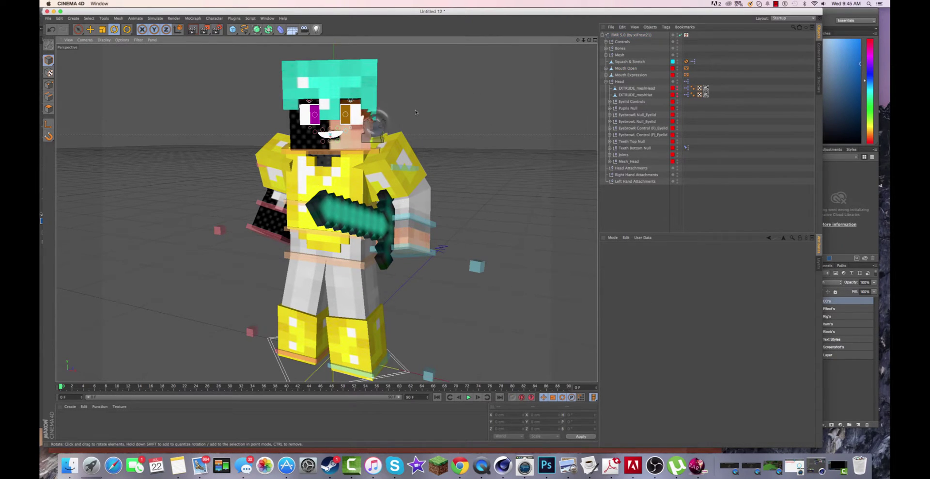
click(375, 124)
key(Delete)
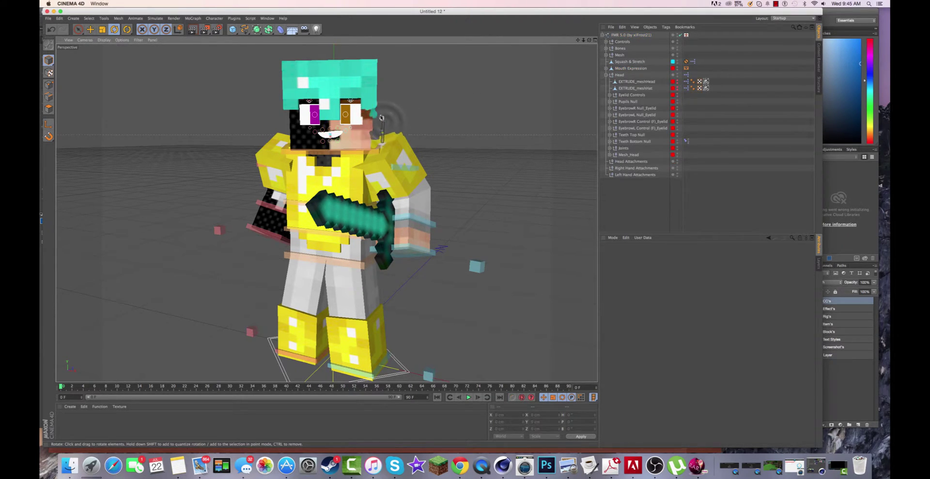
Step: Delete the remaining control beside the character's head and preview the render in the viewport
click(384, 124)
key(Delete)
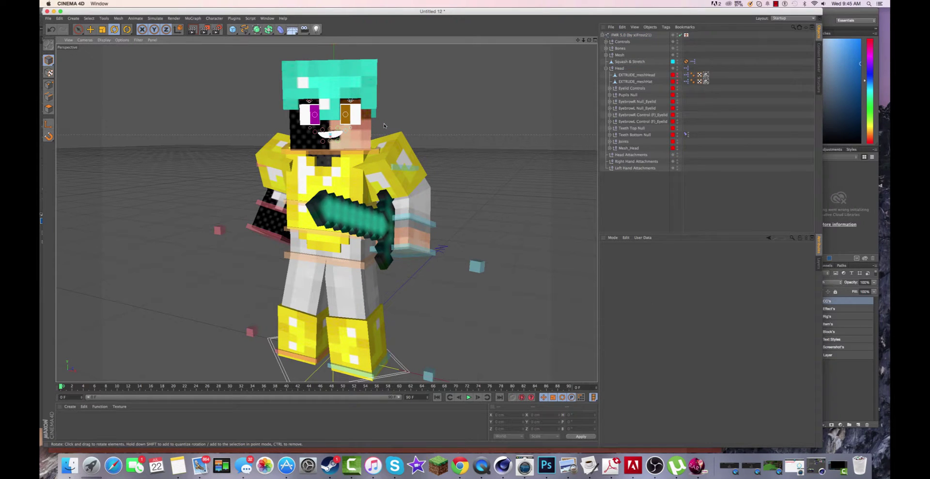
click(194, 30)
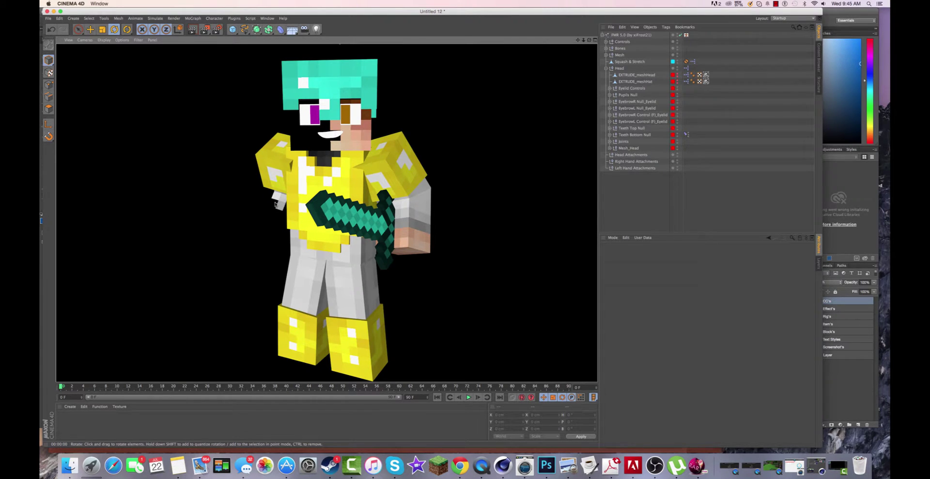
click(689, 302)
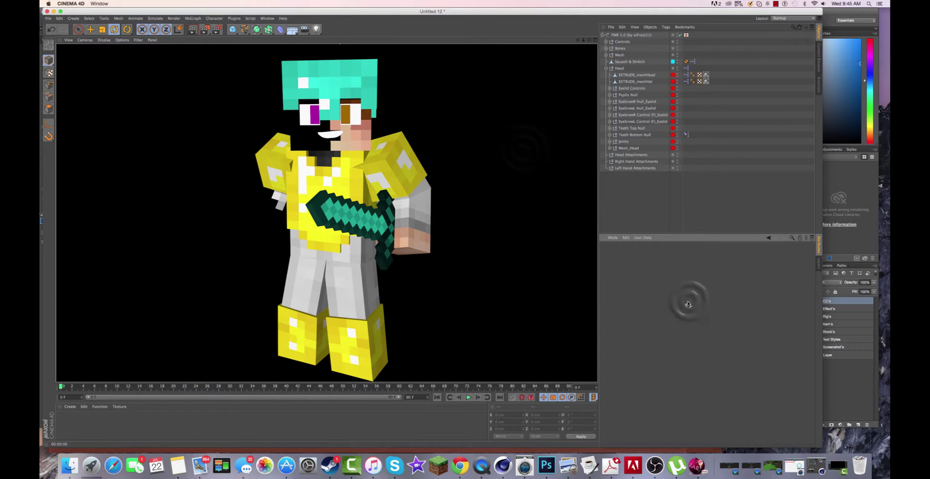
click(523, 150)
Step: Render the character to the Picture Viewer and close the viewer after checking the image
click(205, 29)
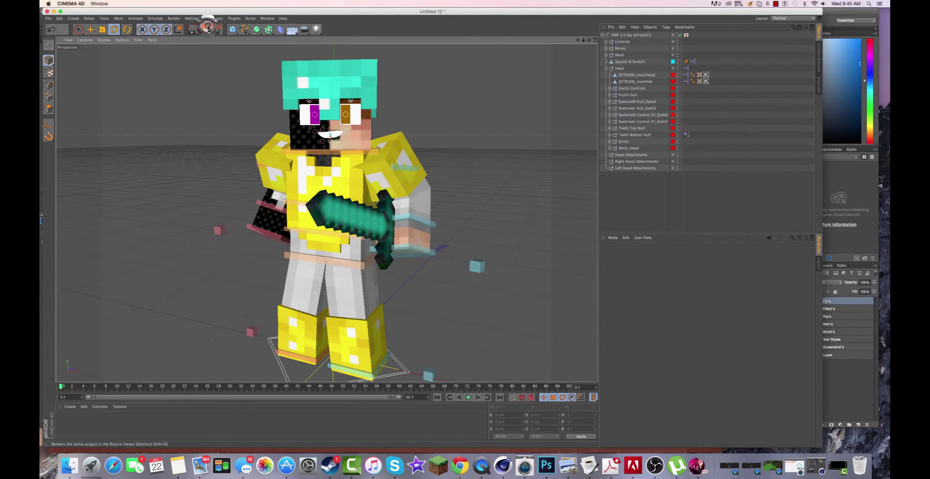
click(515, 148)
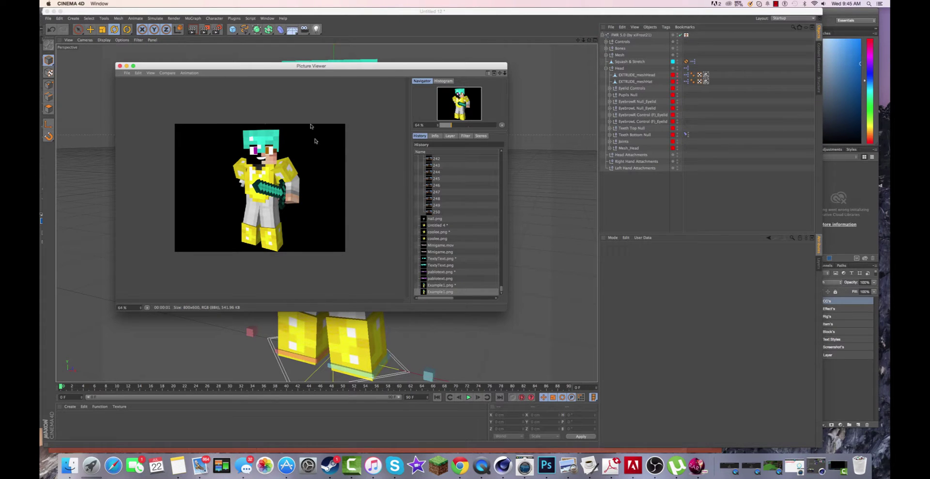
click(120, 67)
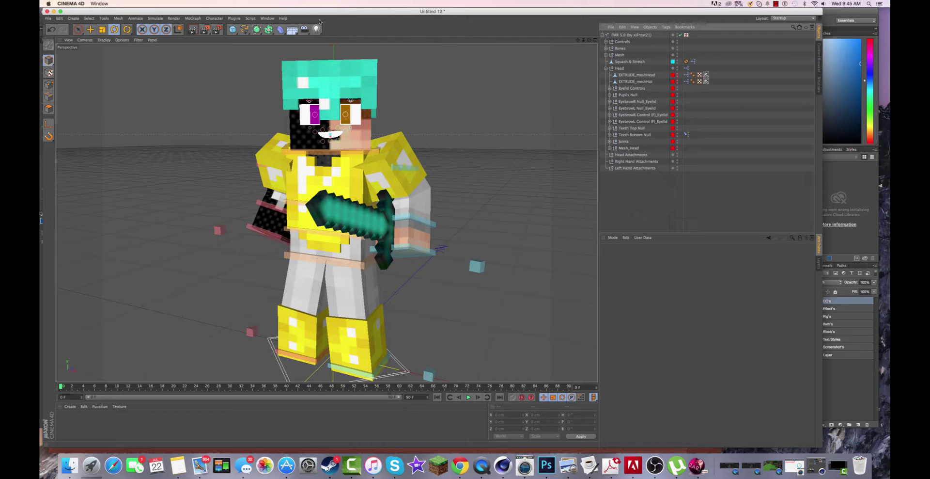
Step: Select the FMR 5.0 rig and review its 5.0 Armor settings and the material choices for the helmet
click(603, 35)
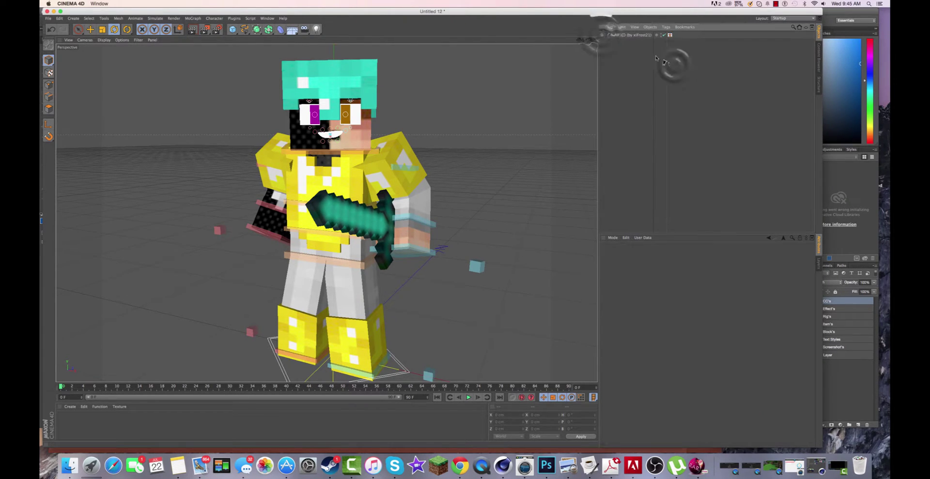
click(603, 36)
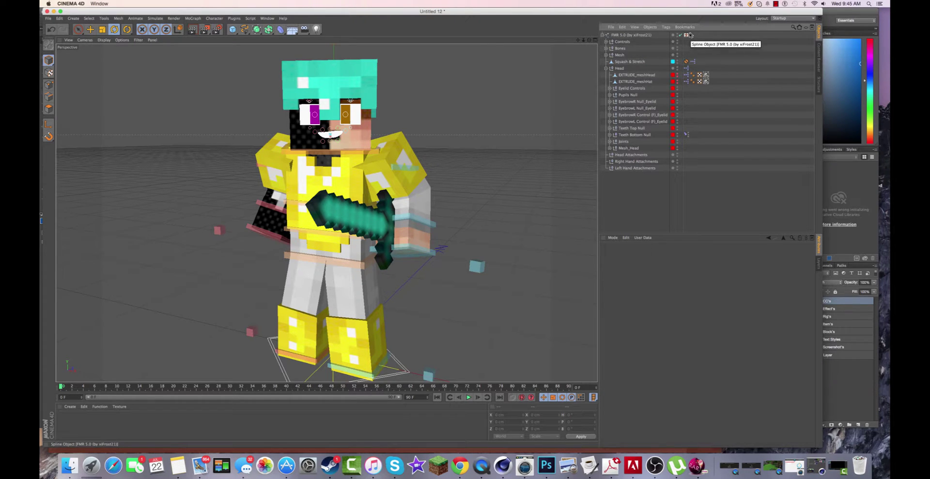
click(617, 34)
click(715, 253)
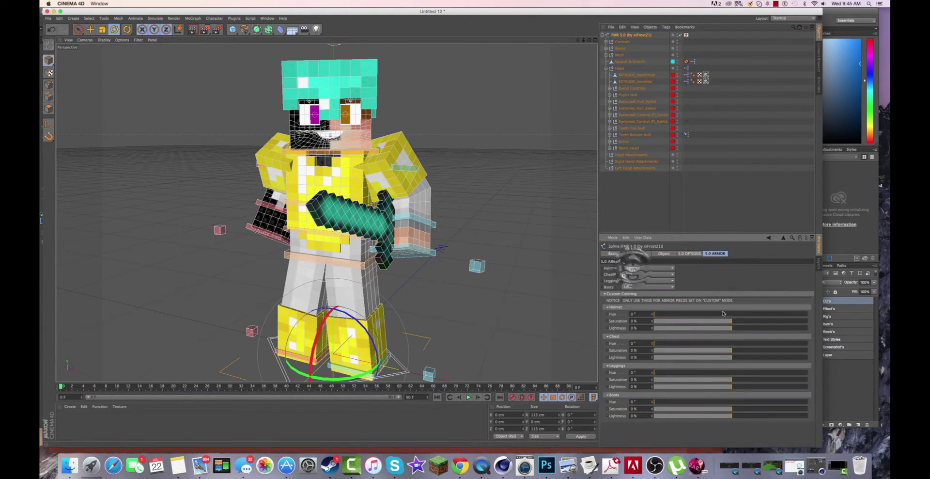
click(641, 268)
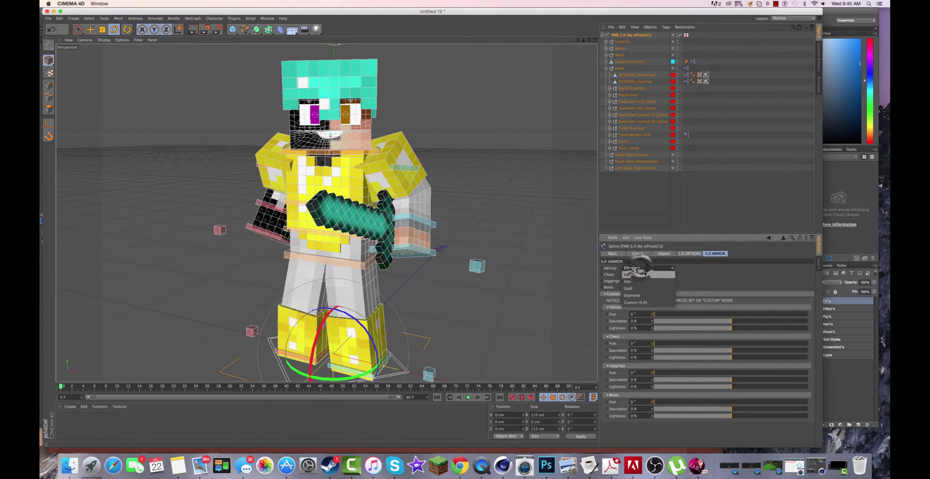
click(692, 253)
Step: In the rig's 5.0 Options, turn off every armor piece: helmet, chestplate, arm pieces, lower chest piece, leggings and boots
click(690, 254)
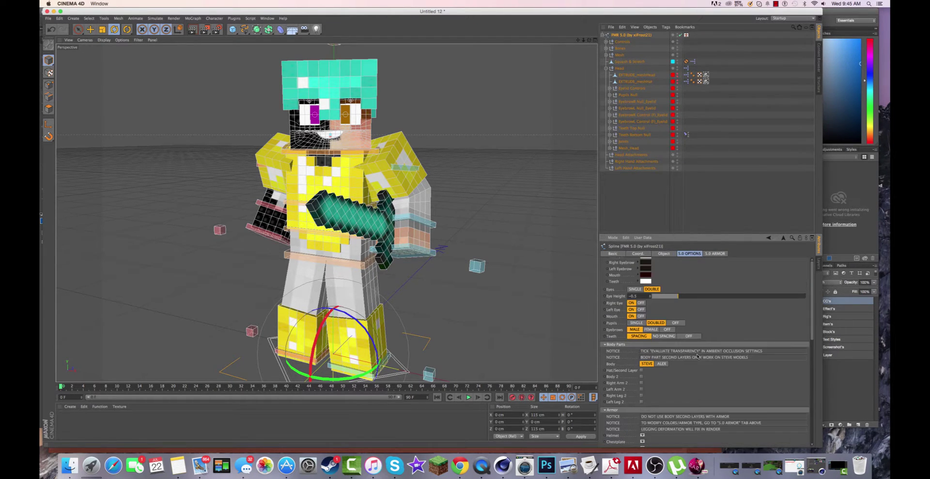
scroll(638, 379, down, 1)
click(643, 422)
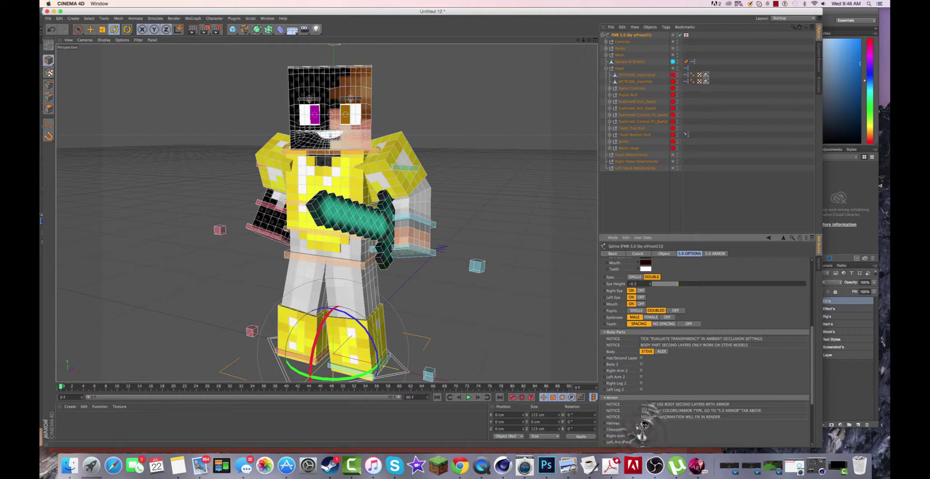
click(643, 428)
click(643, 435)
scroll(642, 433, down, 5)
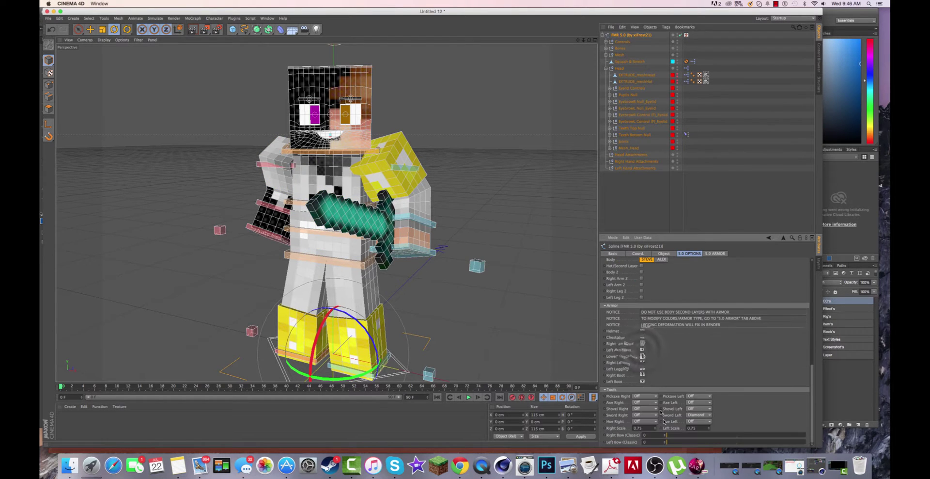
click(643, 350)
click(643, 356)
click(642, 362)
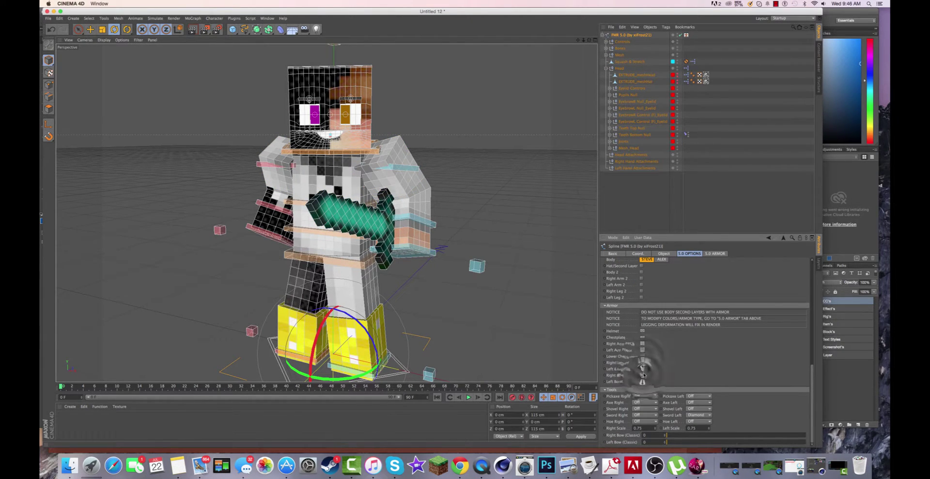
click(643, 369)
click(642, 375)
click(642, 381)
Step: Make the EXTRUDE_meshHat object visible so the skin's hat layer shows over the head
scroll(693, 365, up, 2)
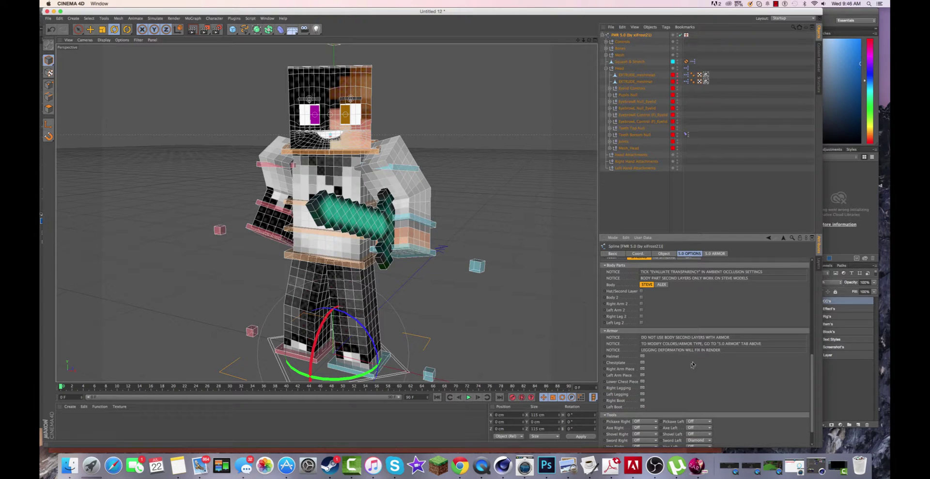
click(678, 83)
click(677, 82)
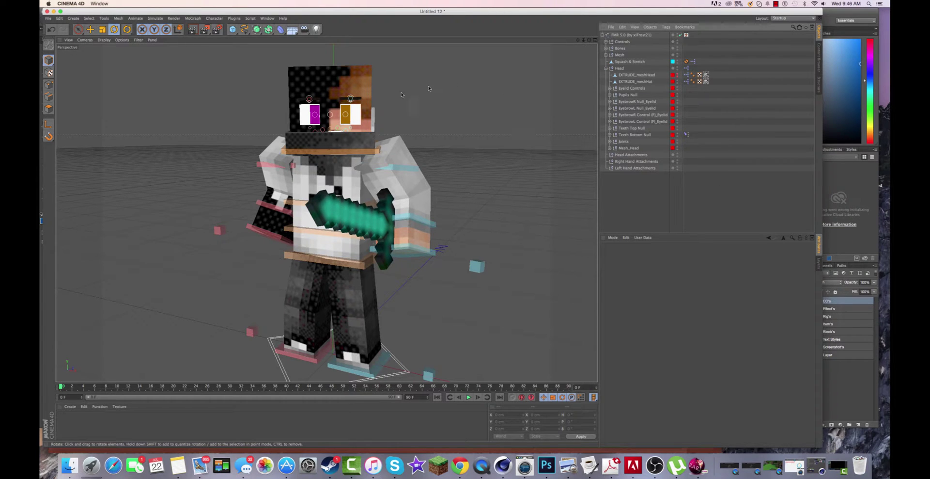
Step: Inspect the hat layer on the head and the rig's 5.0 Options, leaving nothing selected
click(346, 132)
key(super+z)
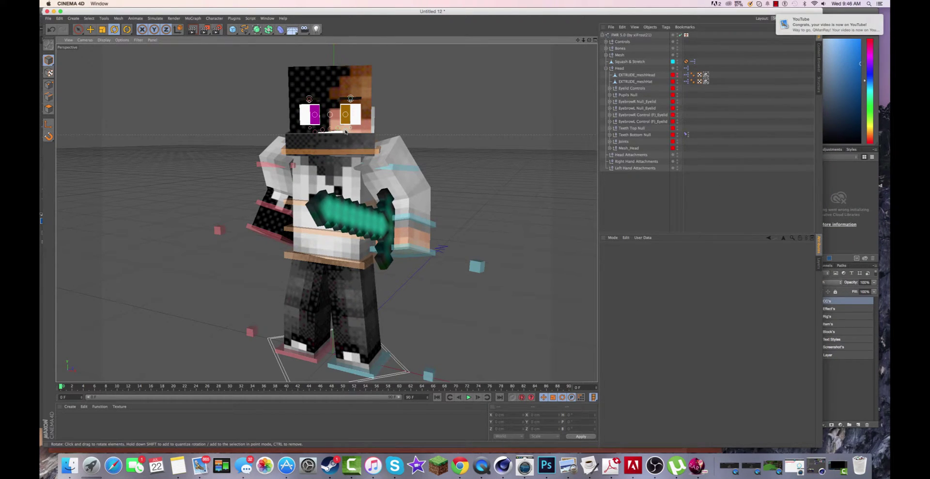
click(343, 125)
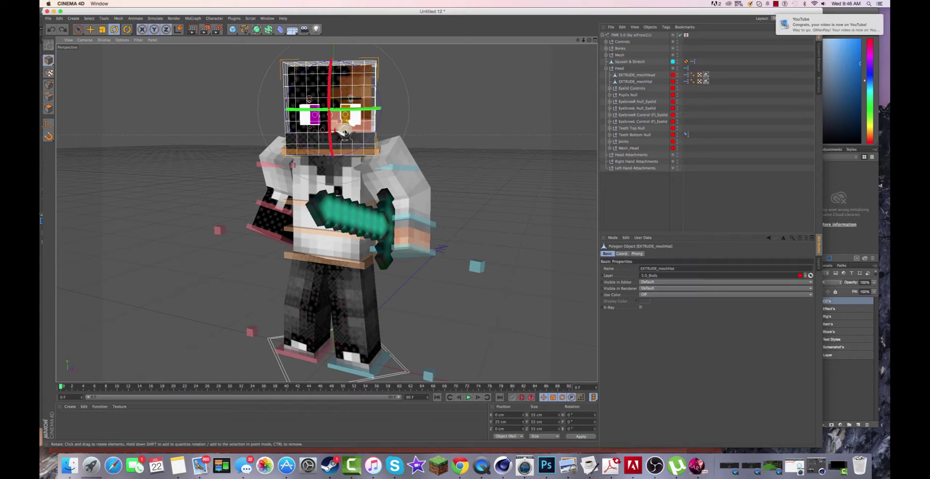
click(661, 223)
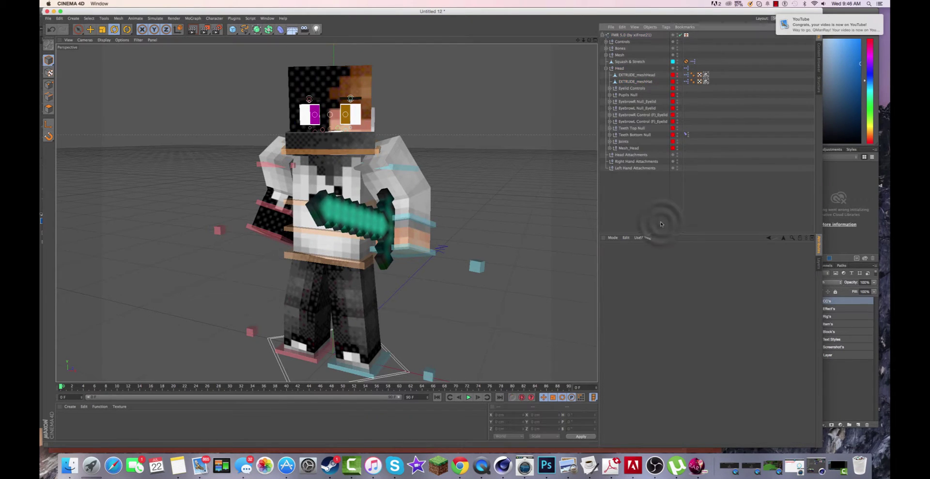
click(603, 35)
click(630, 35)
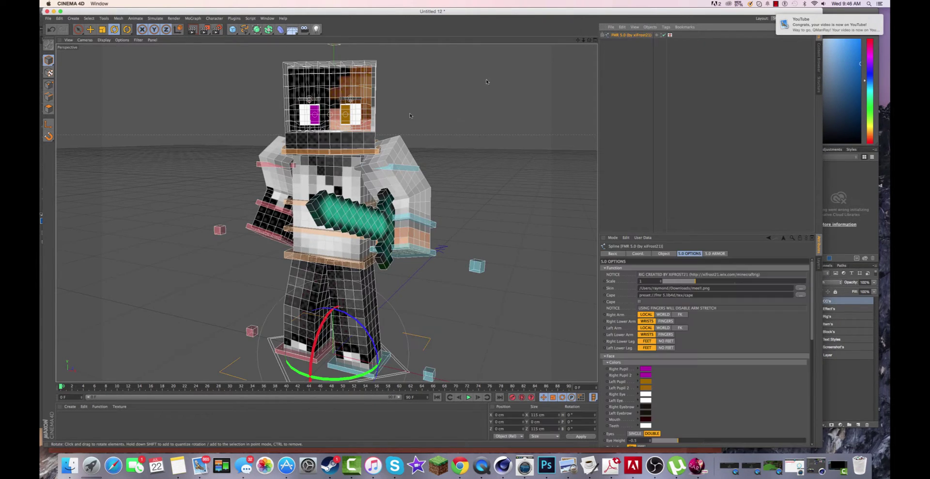
click(470, 108)
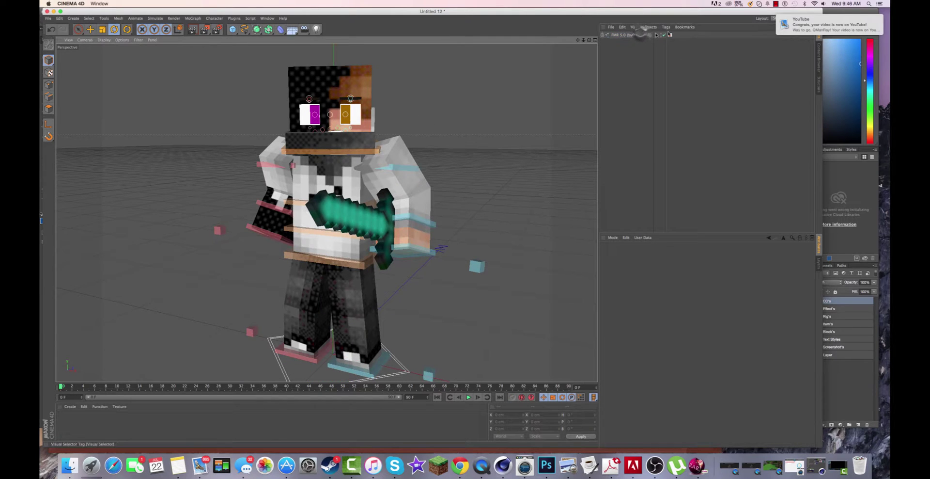
Step: Toggle the visibility of EXTRUDE_meshHat in the rig hierarchy until the hat layer is hidden and the mouth is uncovered
click(630, 35)
click(602, 35)
click(677, 81)
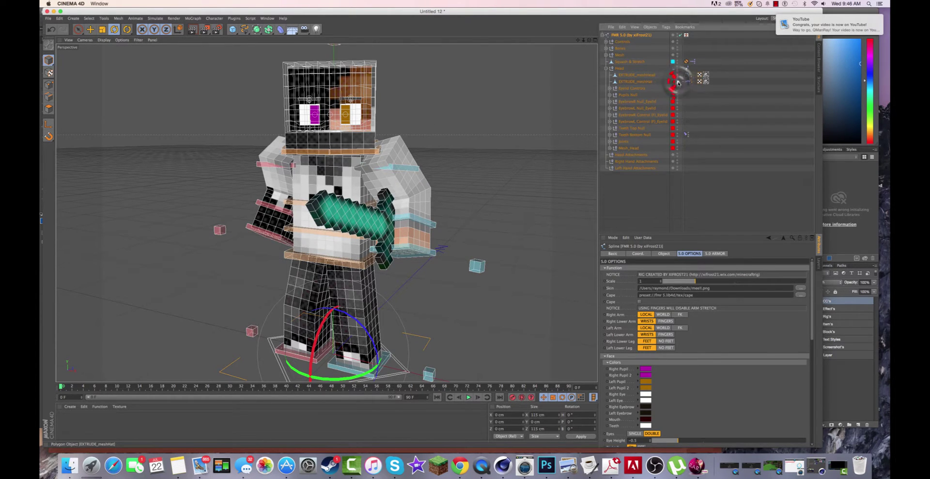
click(678, 83)
click(678, 82)
click(677, 82)
click(678, 81)
click(678, 82)
click(679, 83)
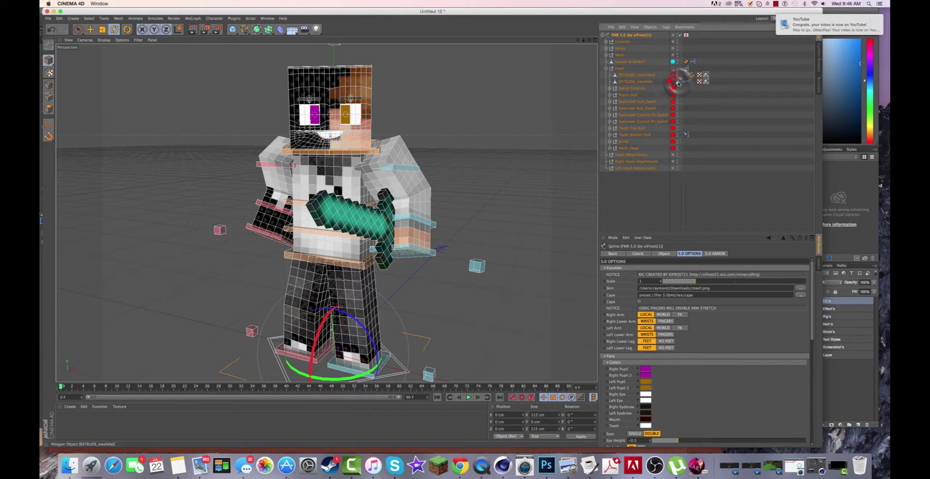
Step: With the Move tool, lower the upper-lip and corner controls of the mouth to flatten the smile into a thin line
click(344, 131)
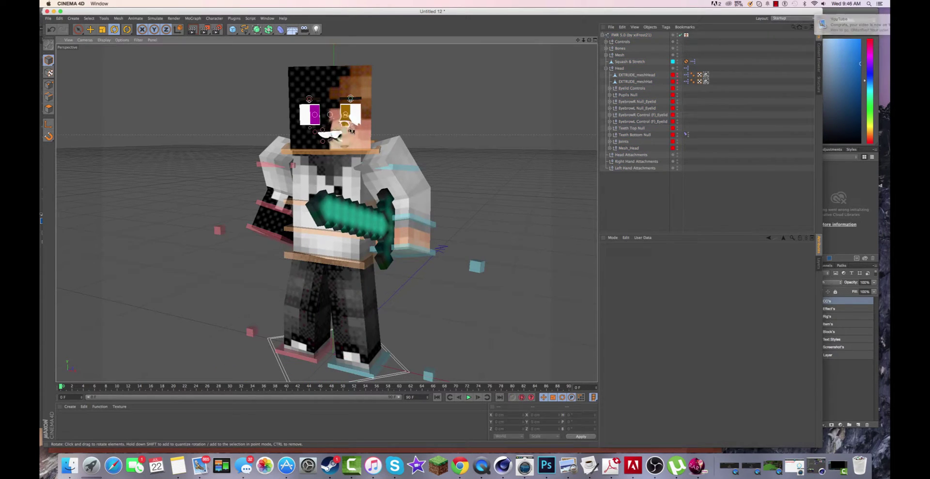
click(536, 93)
click(90, 29)
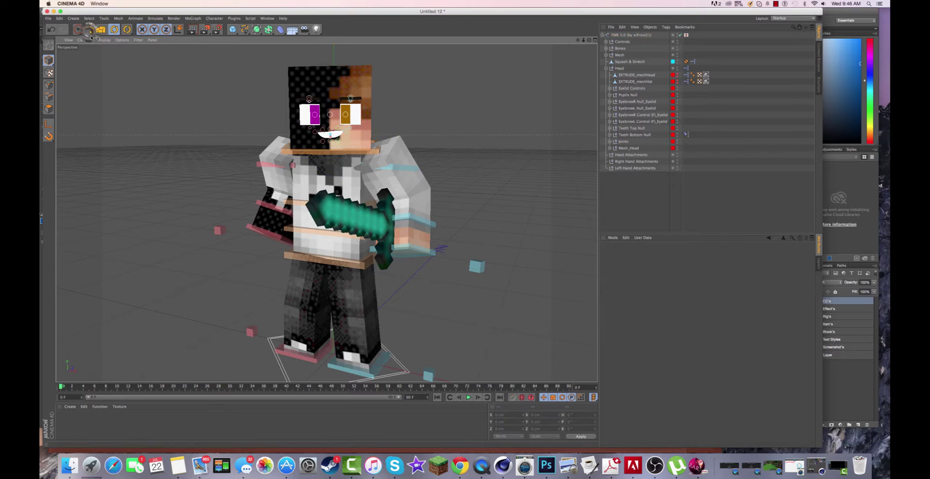
click(344, 132)
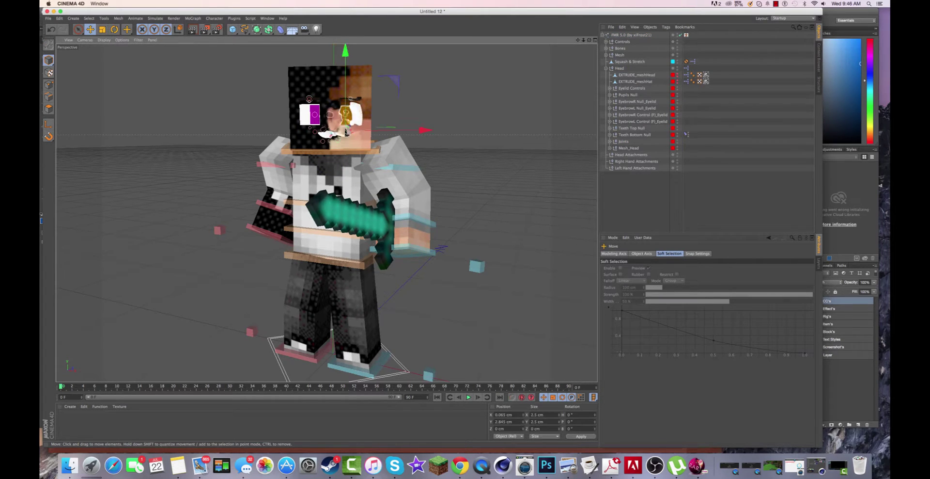
click(339, 129)
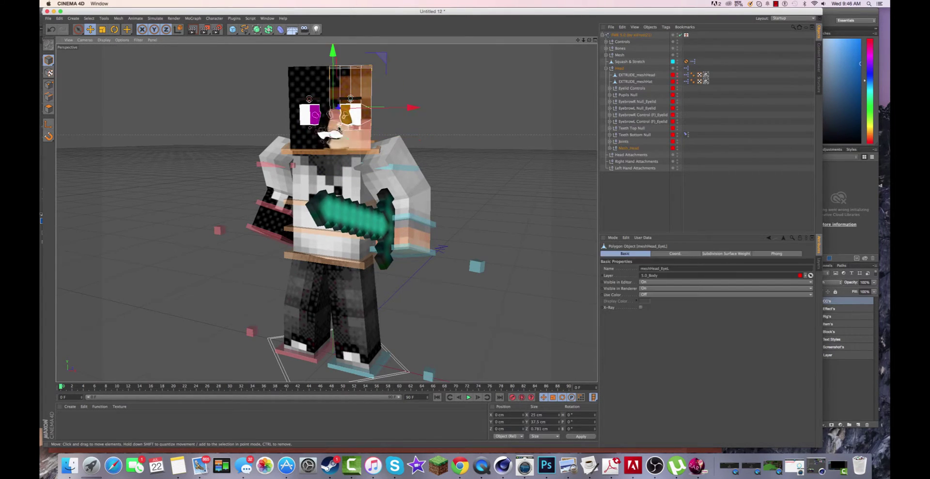
click(337, 131)
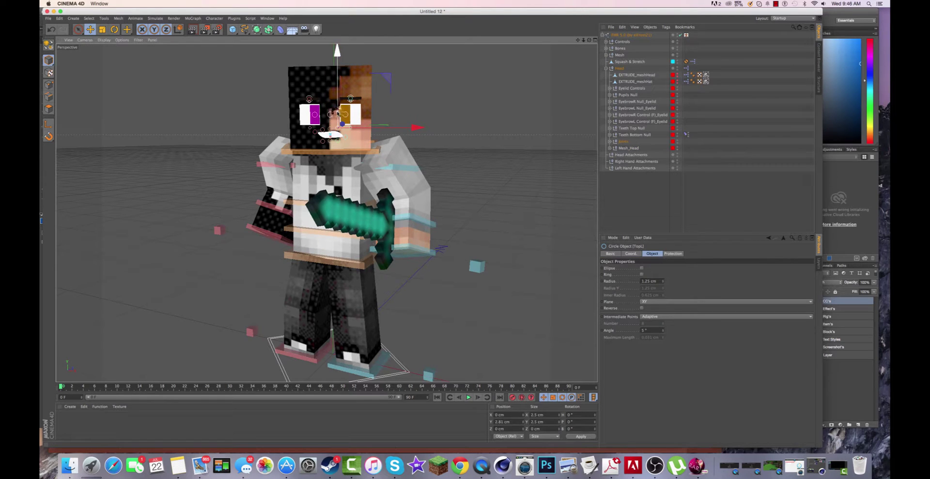
click(330, 130)
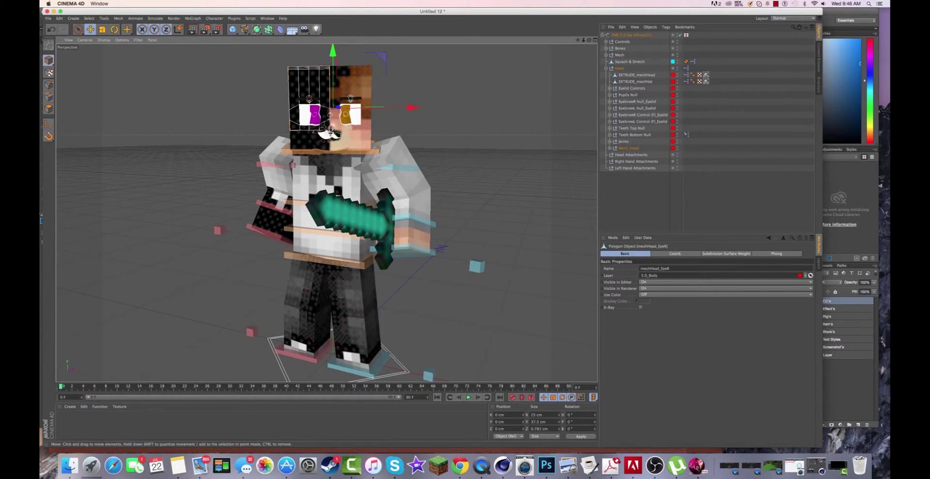
click(330, 131)
click(330, 134)
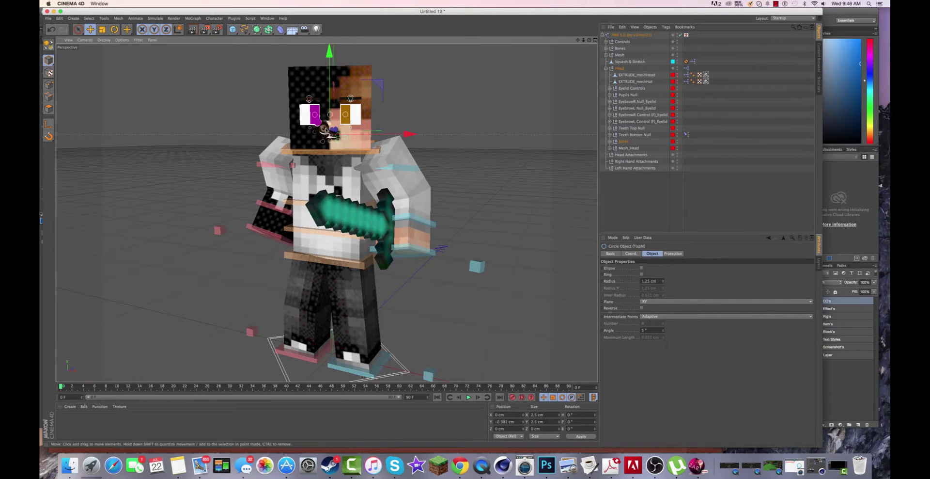
click(326, 129)
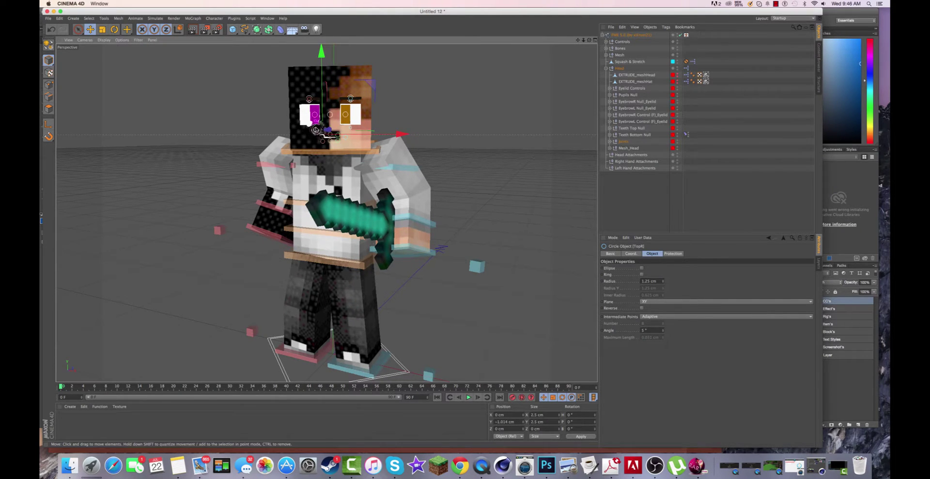
click(315, 118)
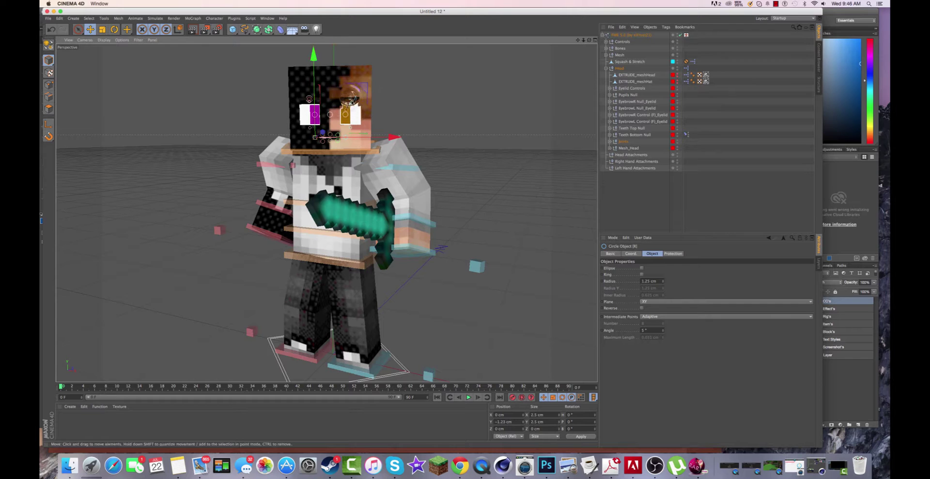
Step: With the Move tool, raise the bend control of the character's left eyebrow and lower the right eyebrow's bend control, leaving nothing selected
click(350, 99)
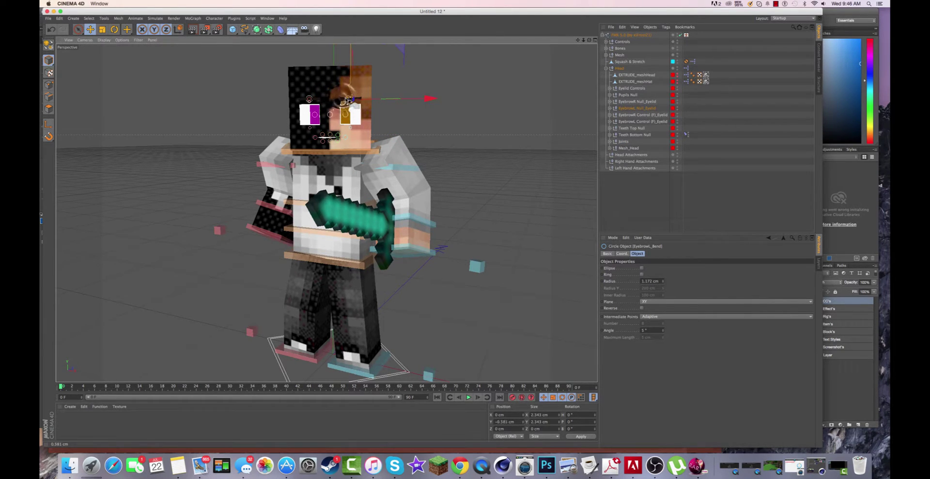
drag(349, 99, 342, 96)
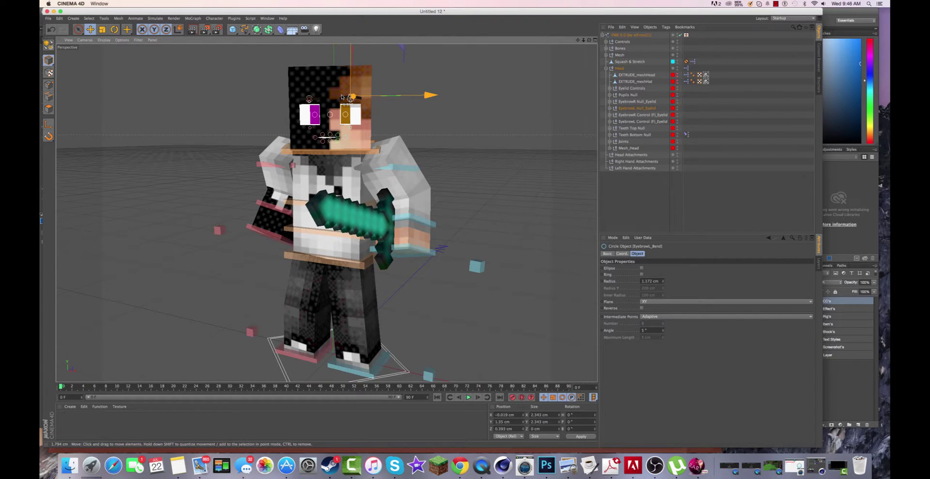
click(309, 99)
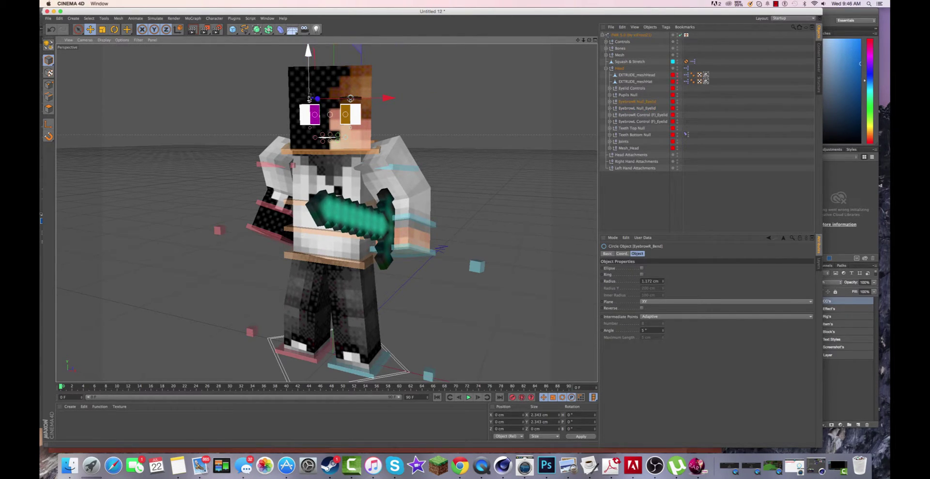
drag(309, 98, 309, 100)
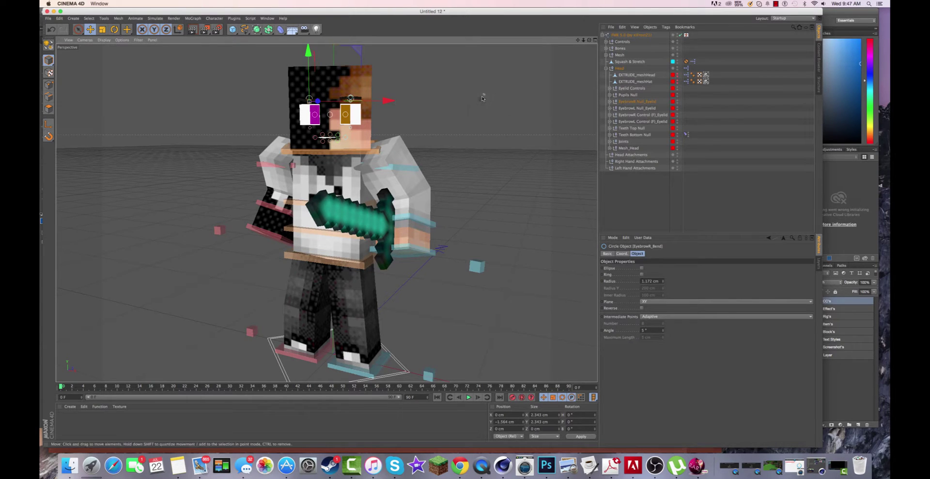
click(523, 135)
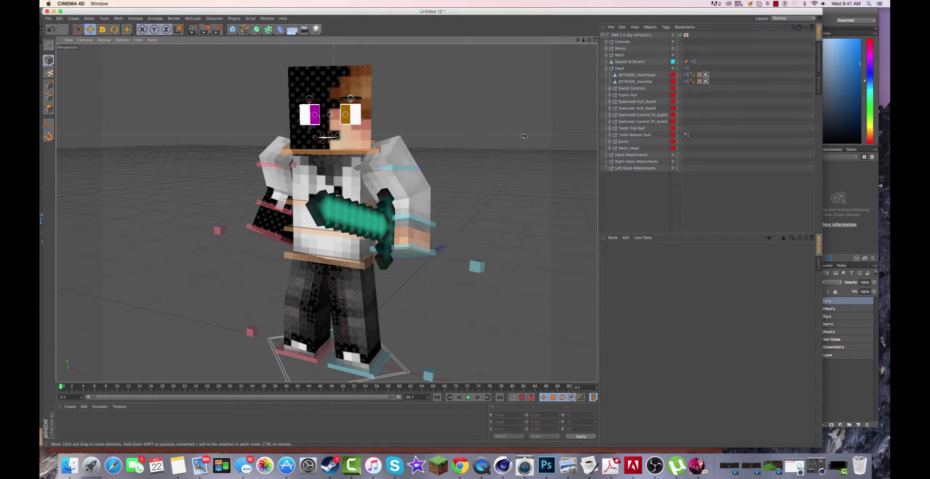
Step: Make the EXTRUDE_meshHat layer visible and remove the left-hand sword by setting Sword Left to Off in the rig's 5.0 Options
click(678, 82)
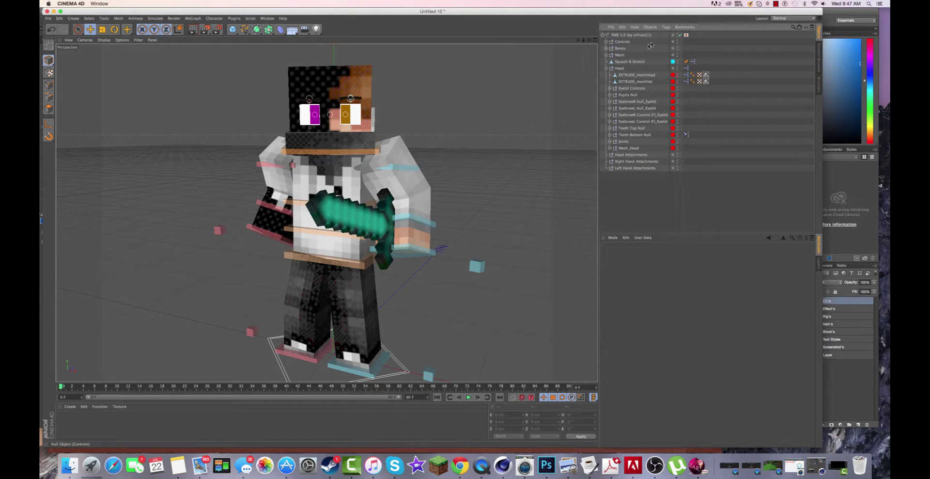
click(603, 34)
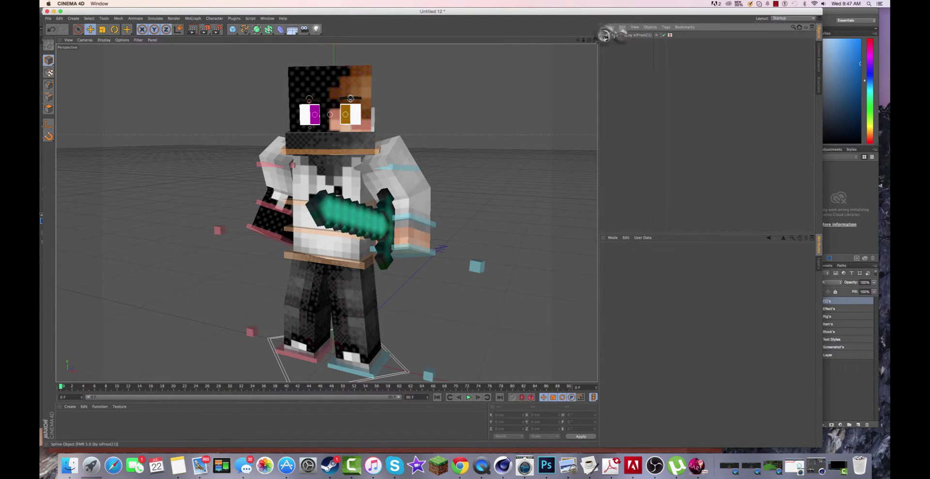
click(630, 35)
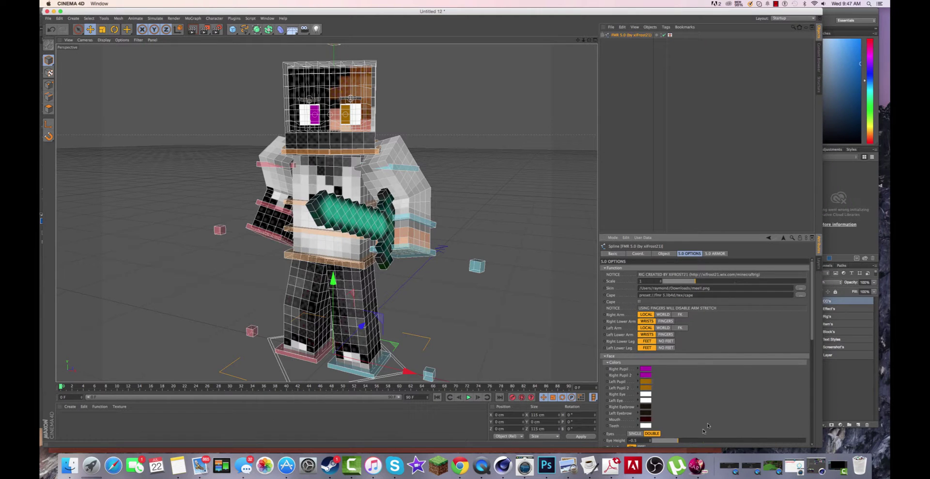
scroll(712, 410, down, 3)
scroll(732, 410, down, 10)
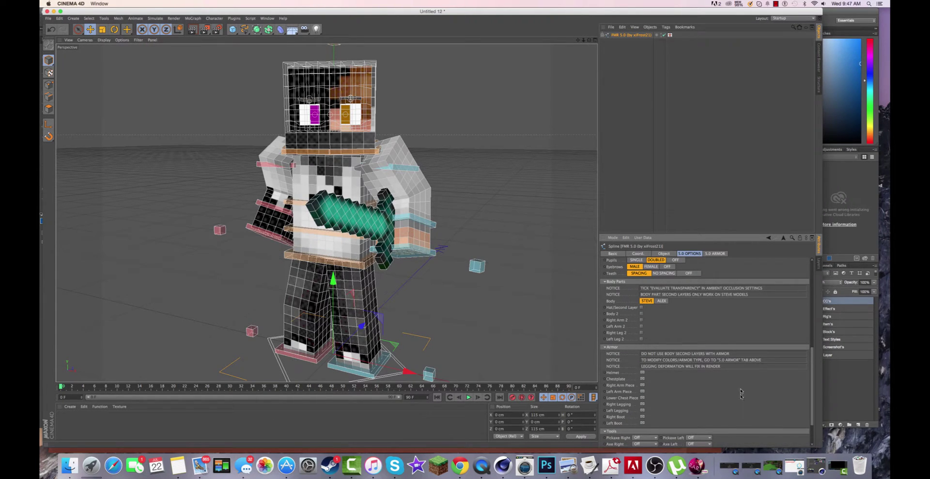
scroll(731, 397, down, 3)
click(701, 415)
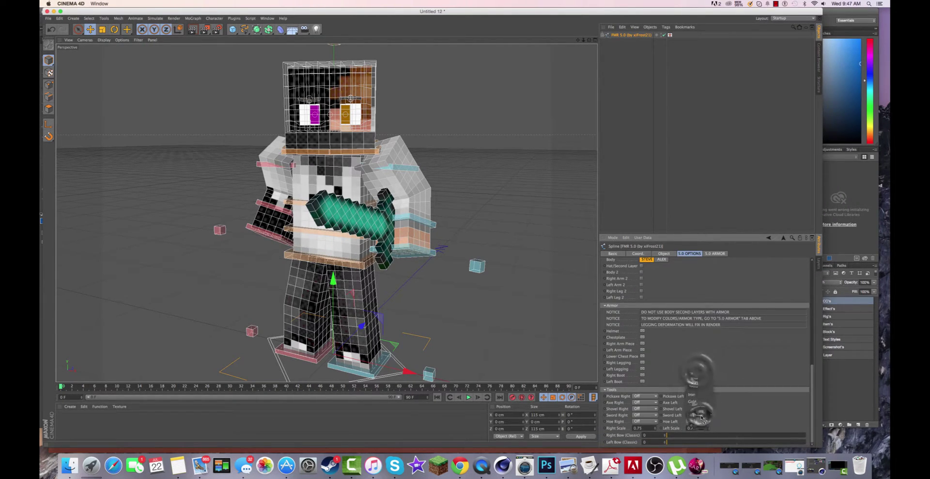
click(699, 408)
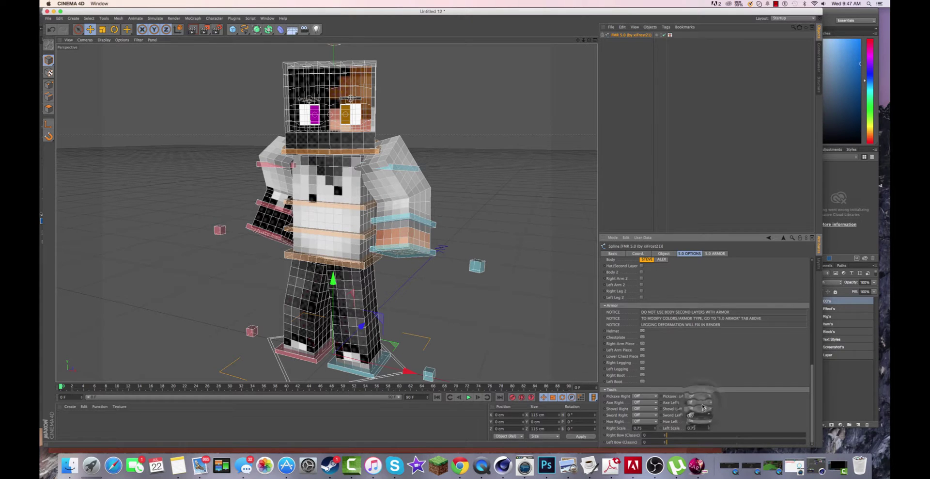
click(701, 402)
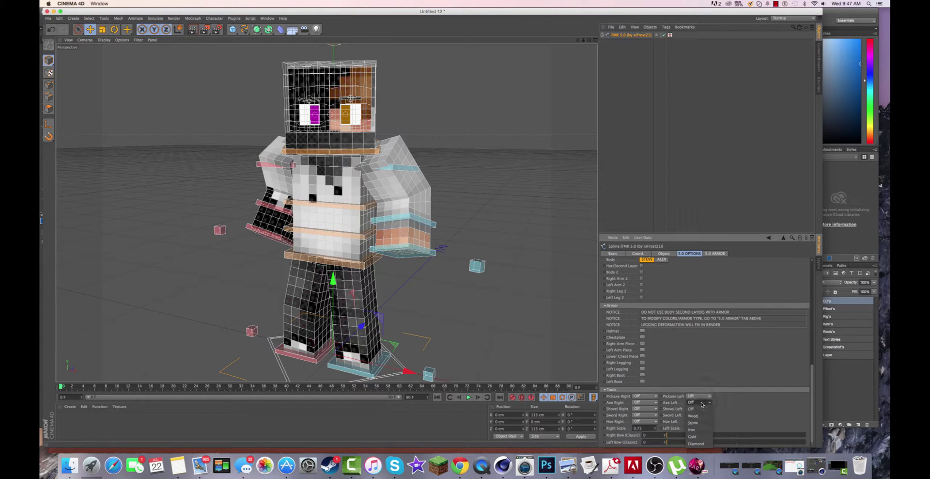
click(699, 430)
click(521, 84)
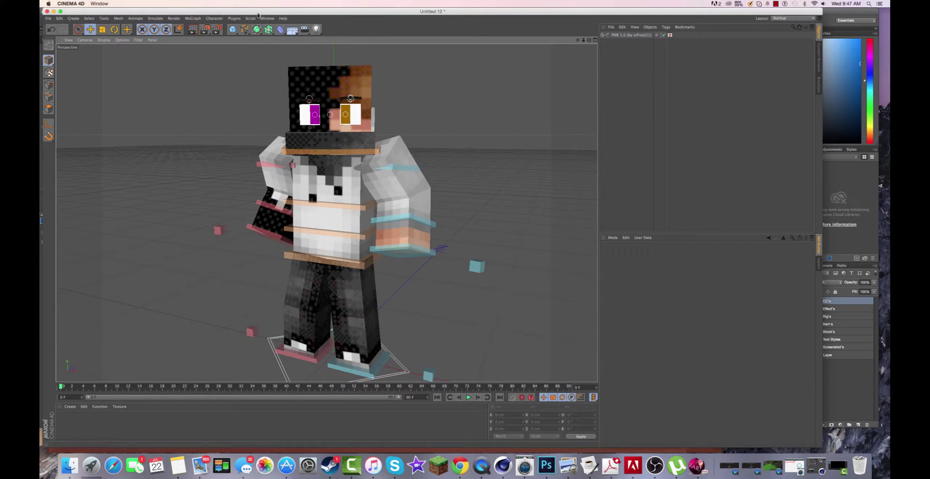
Step: Select the head through the rig's Visual Selector tag and rotate it slightly with the Rotate tool, leaving nothing selected
click(672, 35)
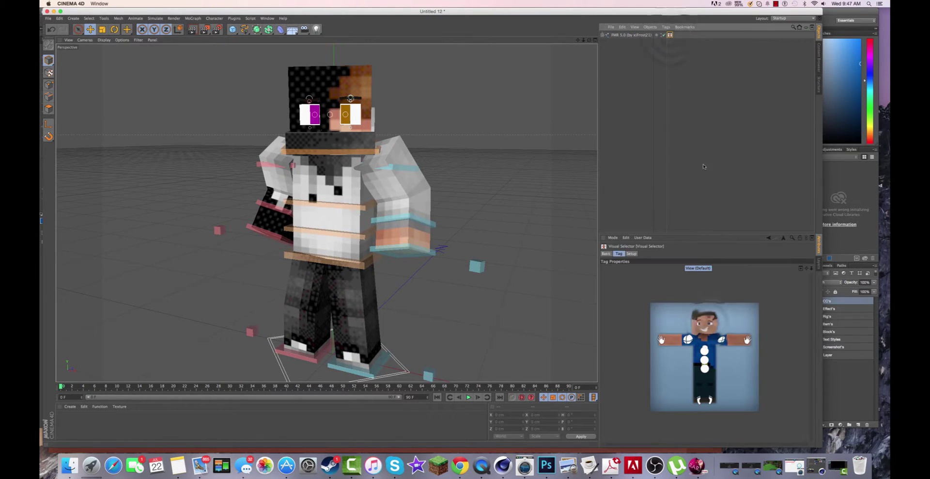
click(705, 322)
drag(353, 153, 339, 144)
mouse_move(589, 40)
mouse_down()
mouse_move(565, 28)
mouse_move(588, 40)
mouse_move(577, 44)
mouse_up()
drag(583, 39, 552, 87)
click(555, 87)
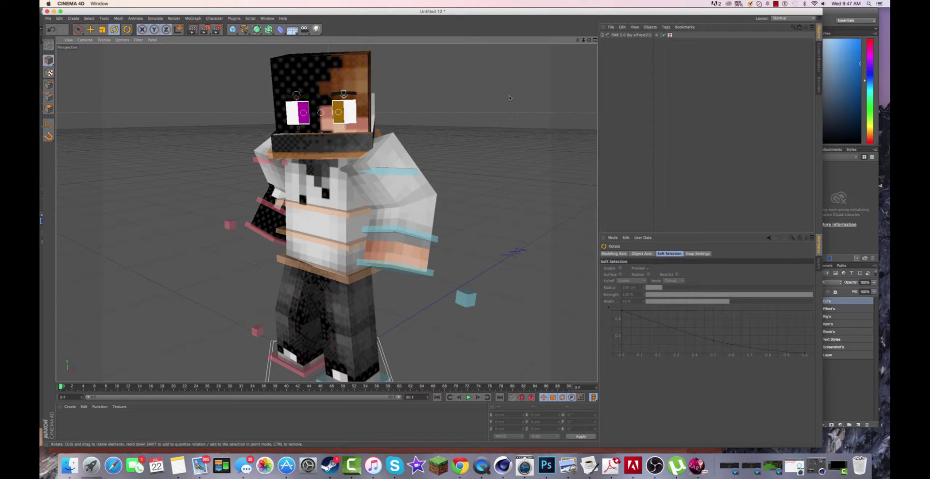
drag(589, 40, 595, 40)
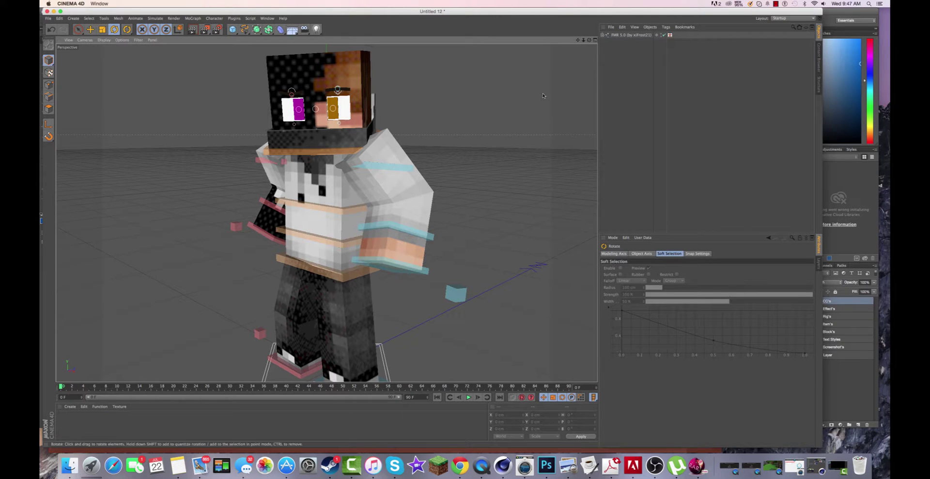
Step: Set the render output file name to Example2 in Downloads and close the render settings
click(217, 30)
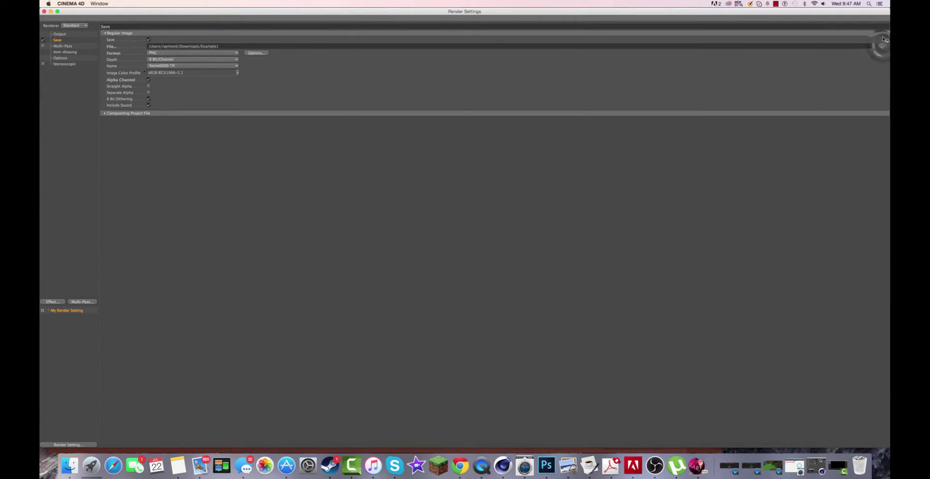
click(454, 87)
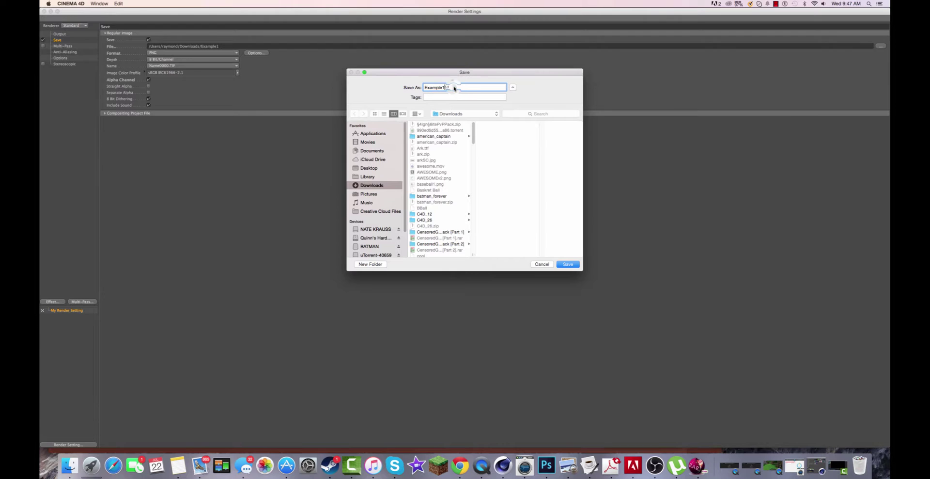
key(BackSpace)
text(2)
key(Return)
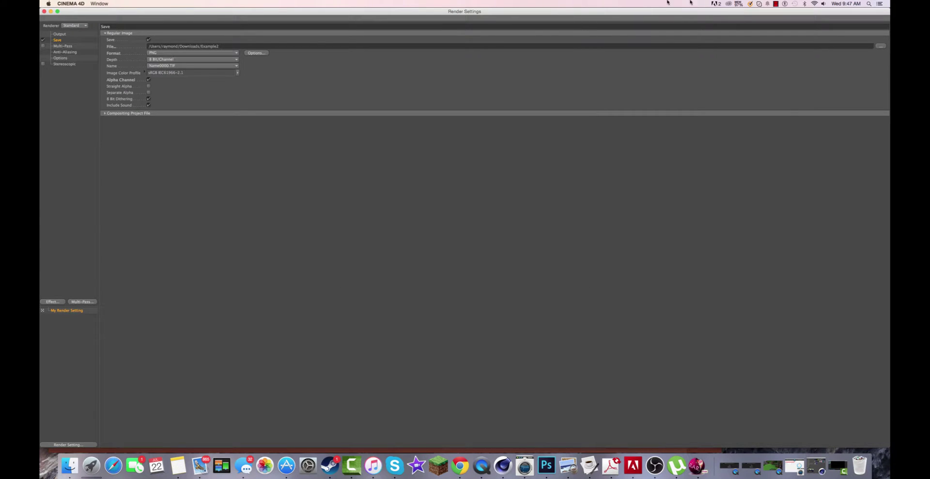
click(43, 11)
Step: Render the character to the Picture Viewer, close the result, and preview the render in the active view
click(204, 29)
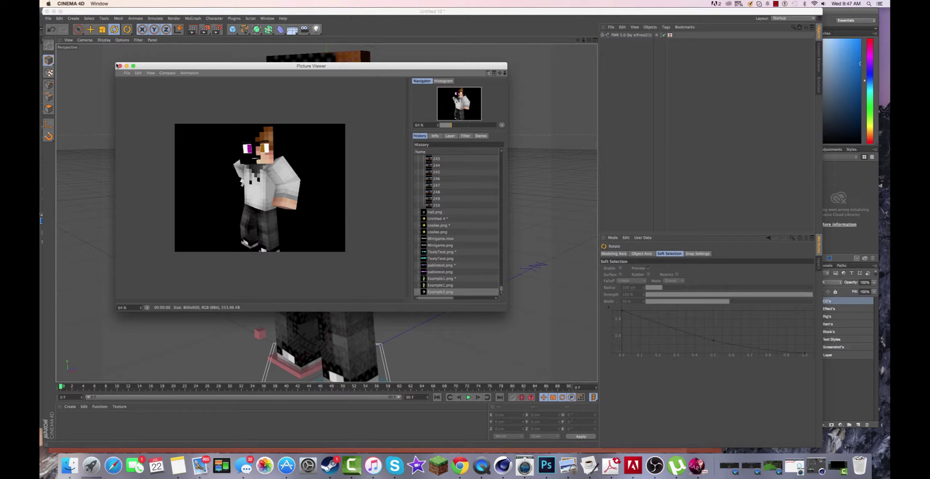
click(118, 65)
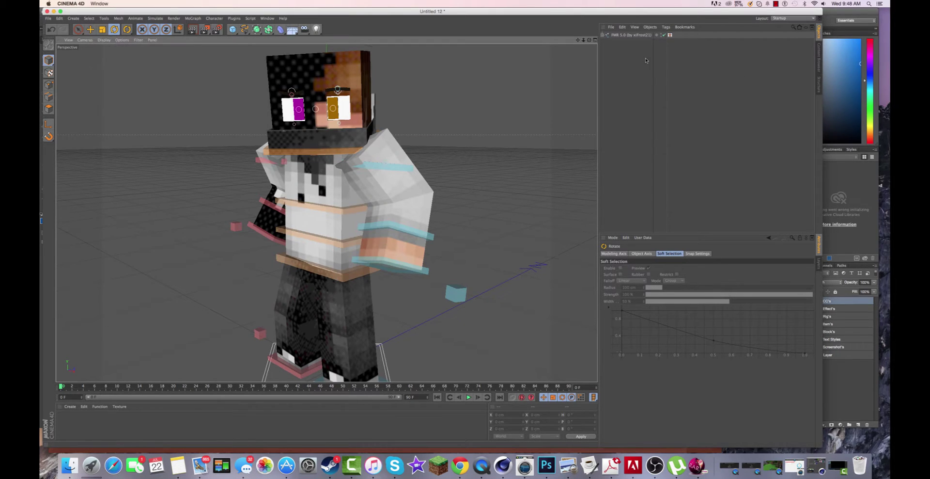
click(192, 29)
click(700, 60)
Step: Expand the FMR 5.0 hierarchy and turn on render visibility for EXTRUDE_meshHat so the hat layer is included in the render
click(603, 34)
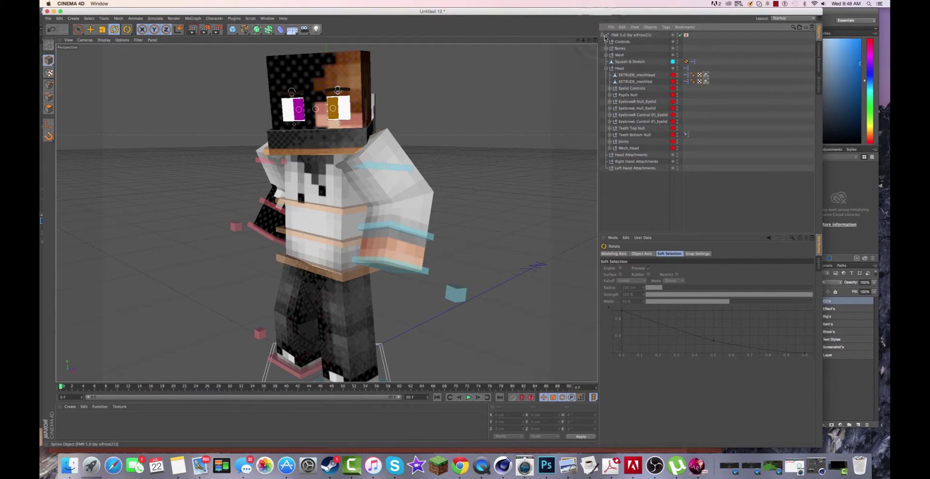
click(678, 83)
click(677, 83)
click(677, 83)
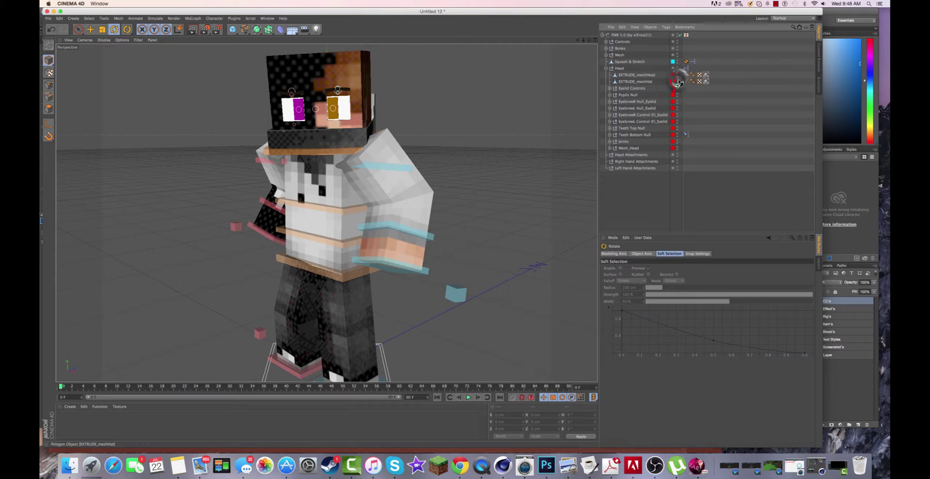
click(677, 81)
Step: Preview the render in the active view, render to the Picture Viewer over the existing Example2.png, and close the result
click(192, 29)
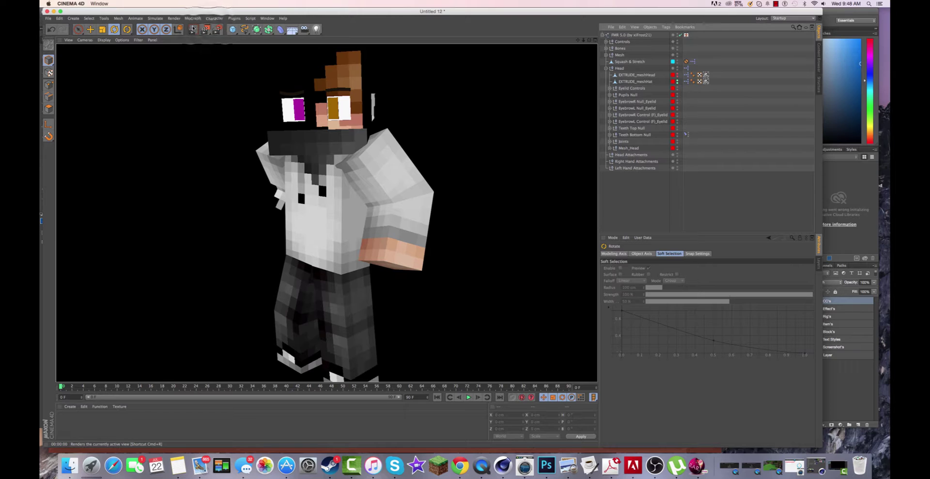
click(205, 29)
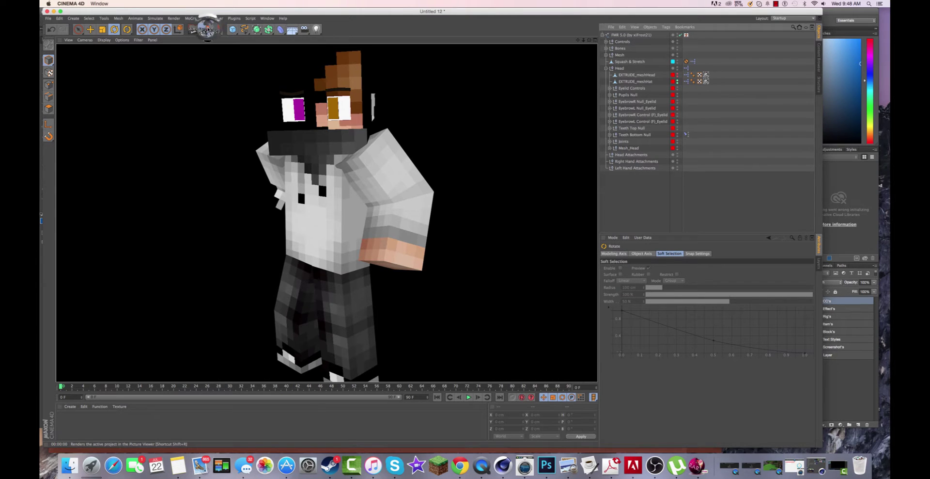
click(515, 147)
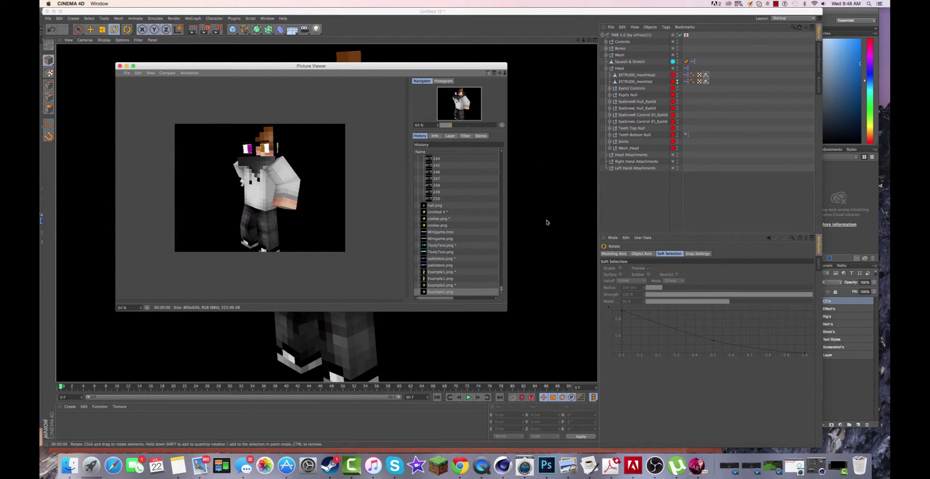
click(120, 66)
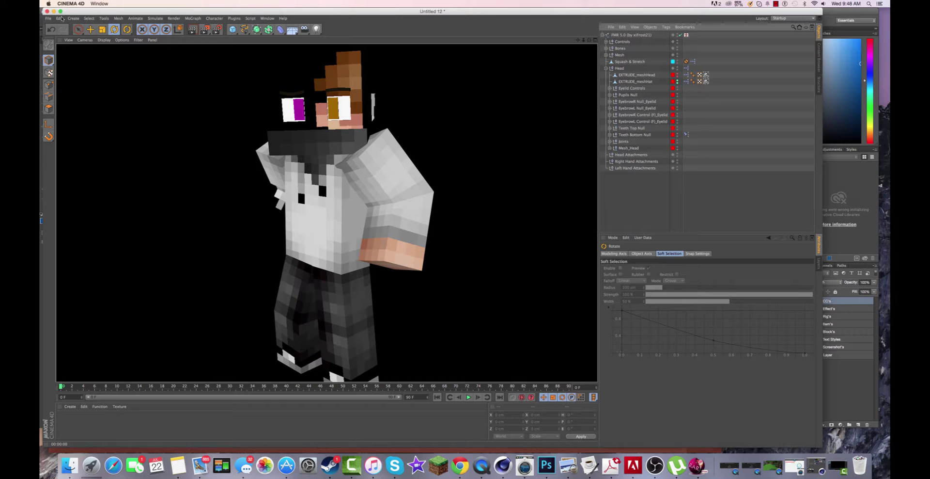
Step: Save the project under the file name MyGuy!
key(super+s)
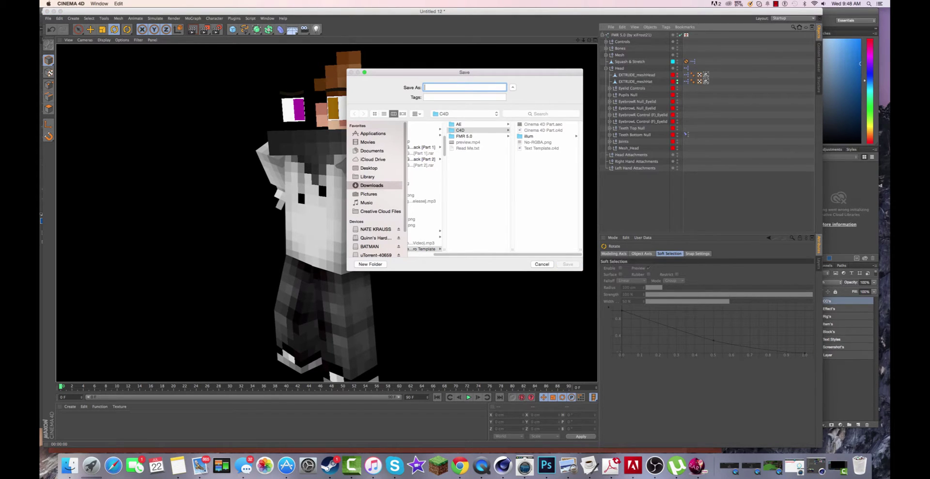
text(MyGuy!)
key(Return)
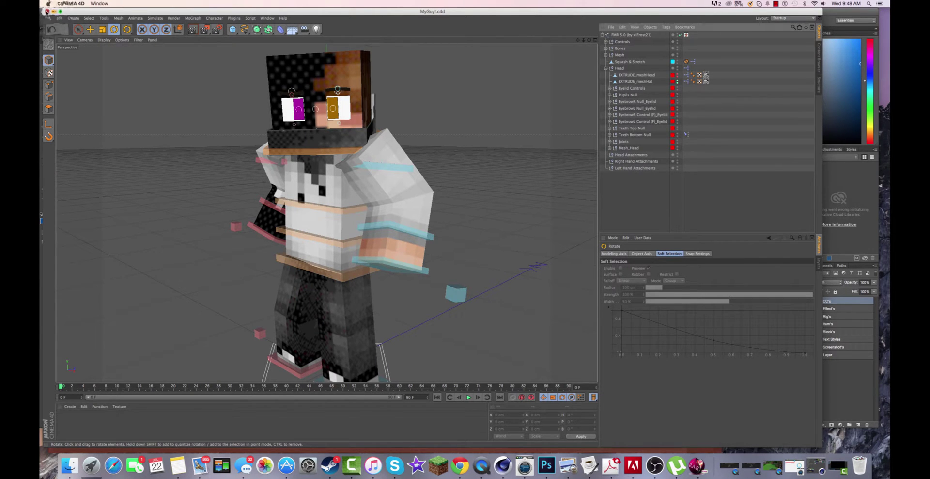
Step: Close the MyGuy! project and the Untitled 4 project
click(45, 11)
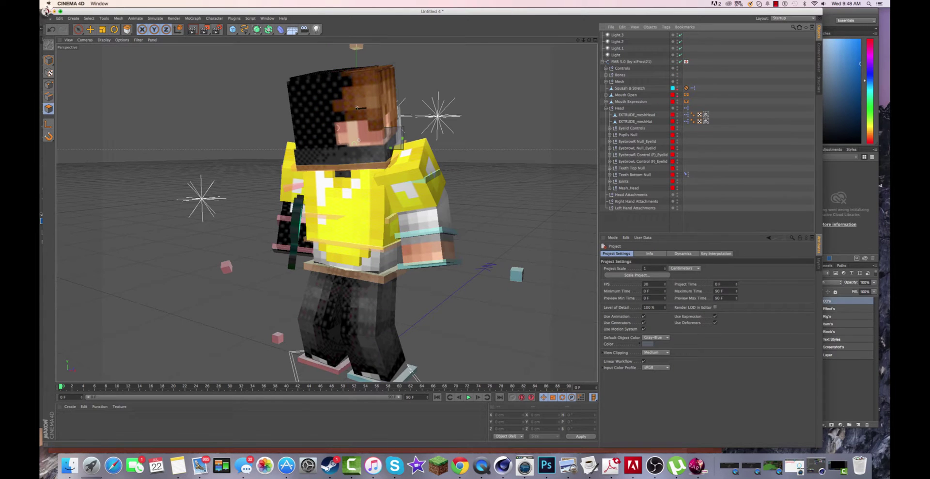
click(45, 11)
click(436, 148)
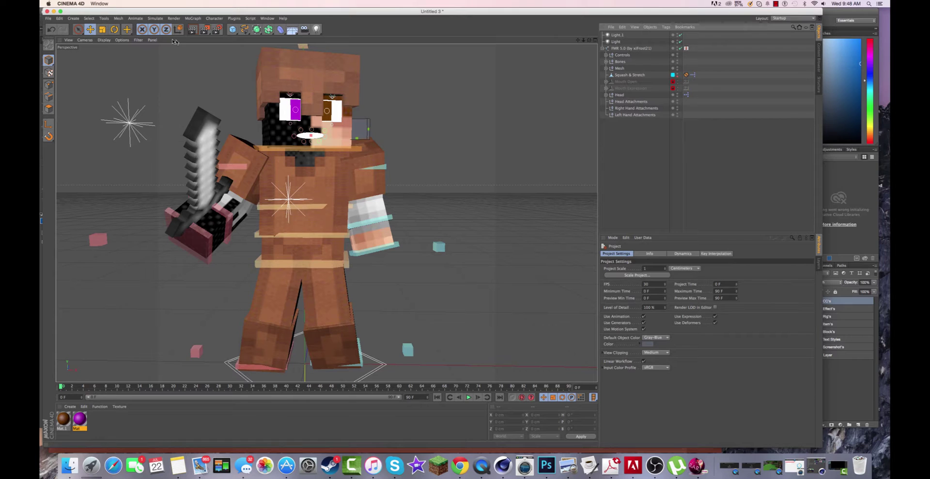
Step: Search the computer for Text Template and open the Text Template.c4d project, dismissing the plugin warning
click(869, 3)
text(Text)
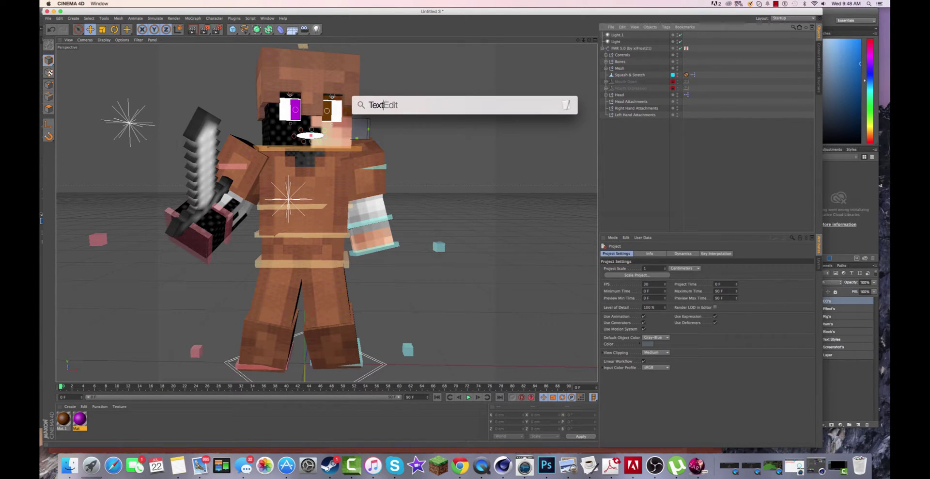
text( Template)
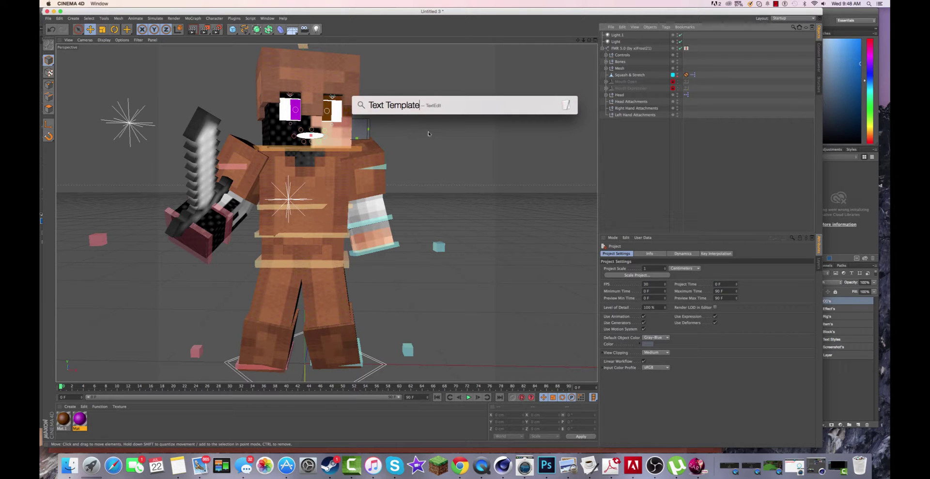
text(.gi)
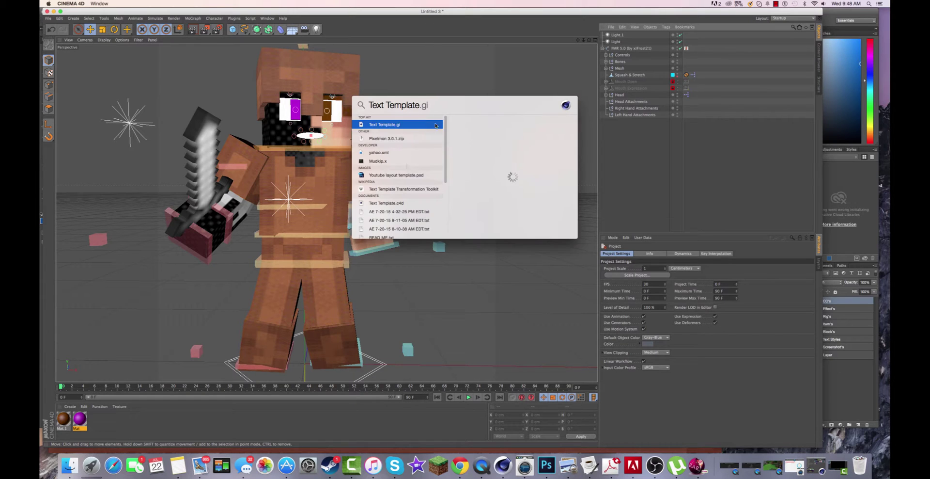
scroll(402, 177, up, 10)
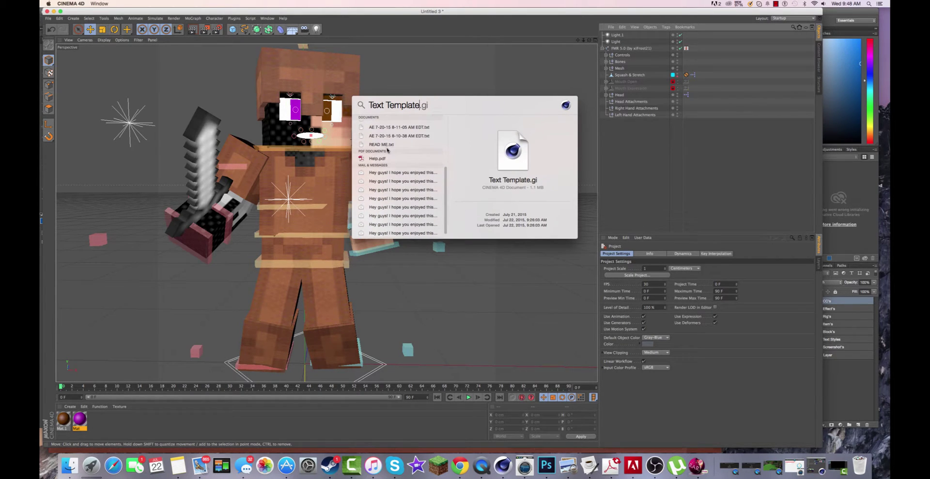
scroll(387, 154, down, 10)
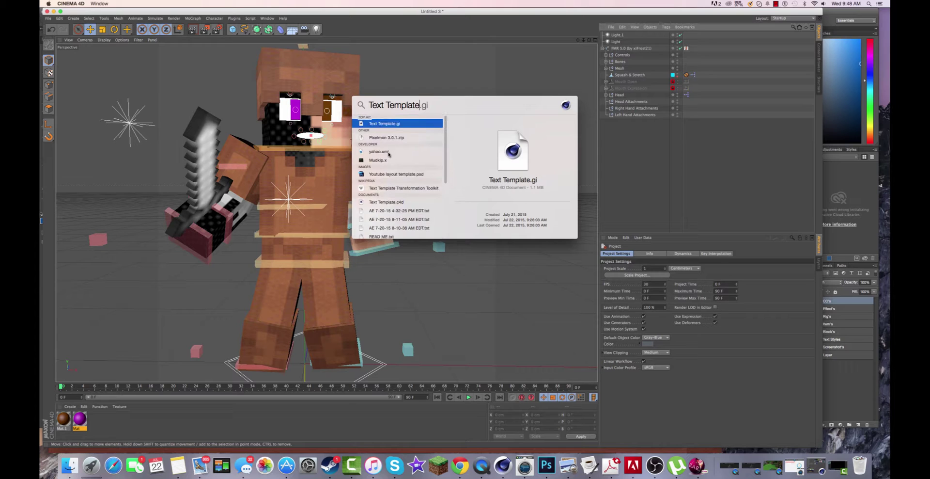
scroll(390, 158, up, 10)
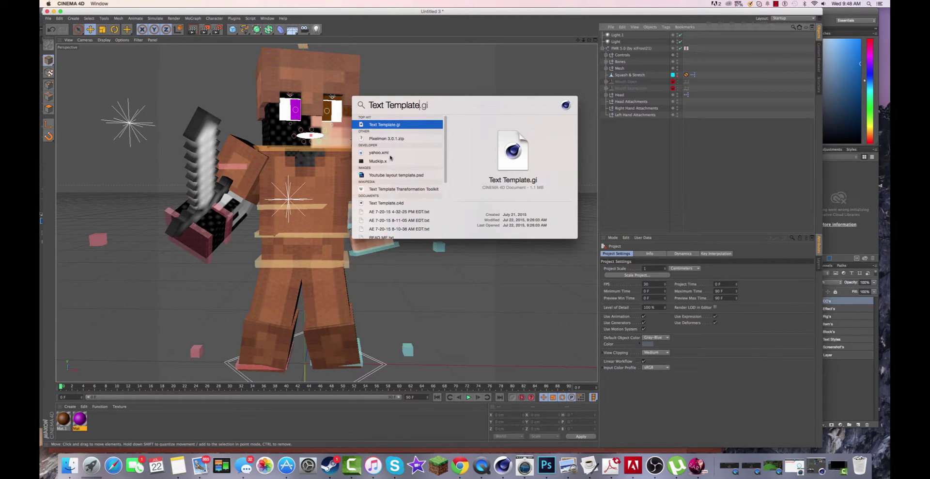
scroll(394, 160, down, 5)
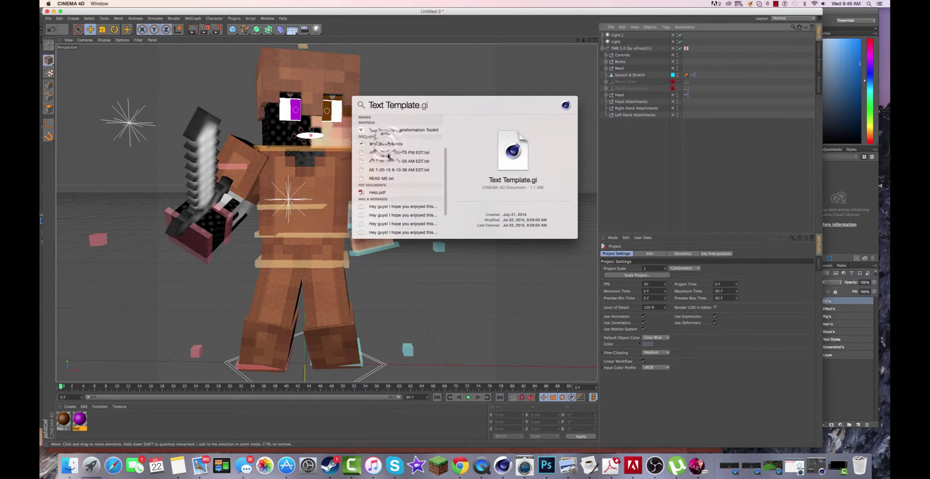
click(385, 144)
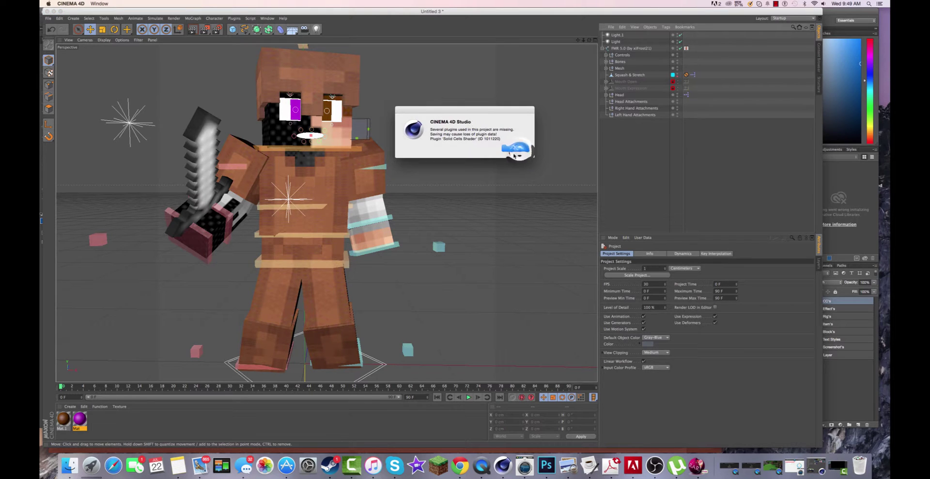
click(519, 150)
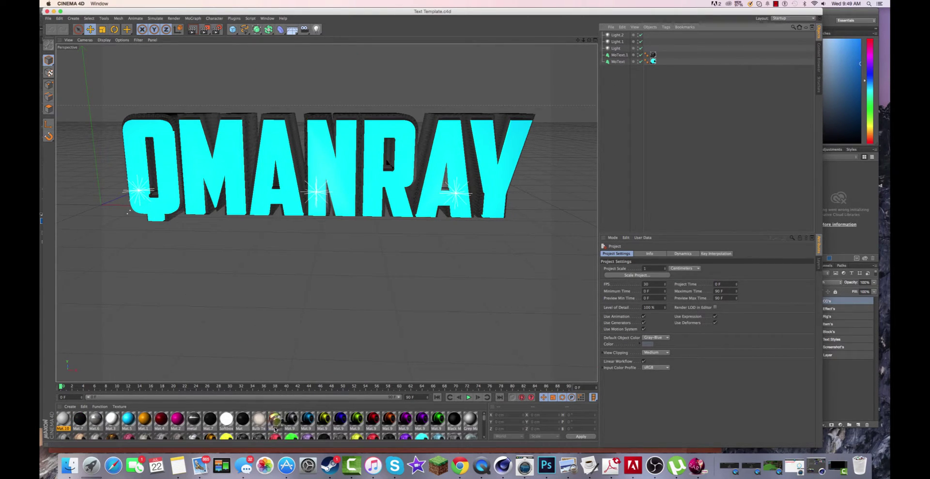
Step: Apply the multicoloured yellow material to the front text and the metal material to the back text, then preview the render in the view
drag(274, 418, 344, 120)
drag(352, 157, 352, 158)
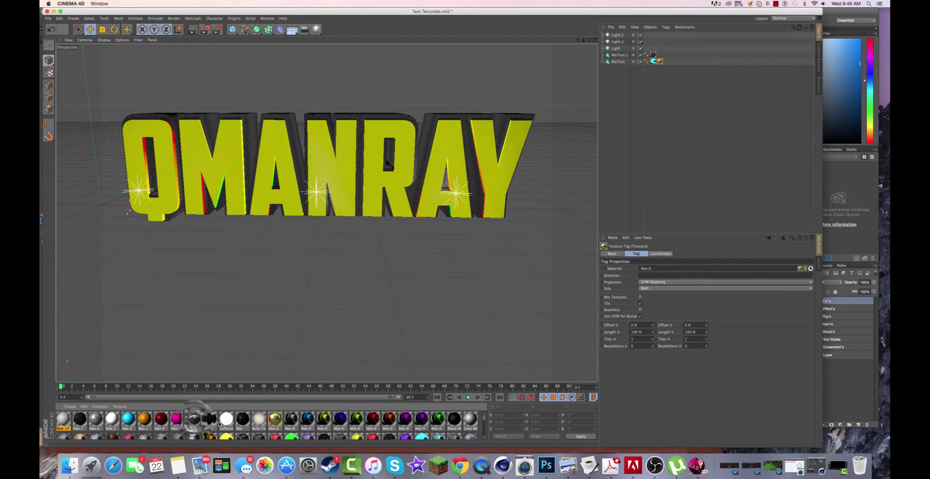
drag(286, 118, 288, 119)
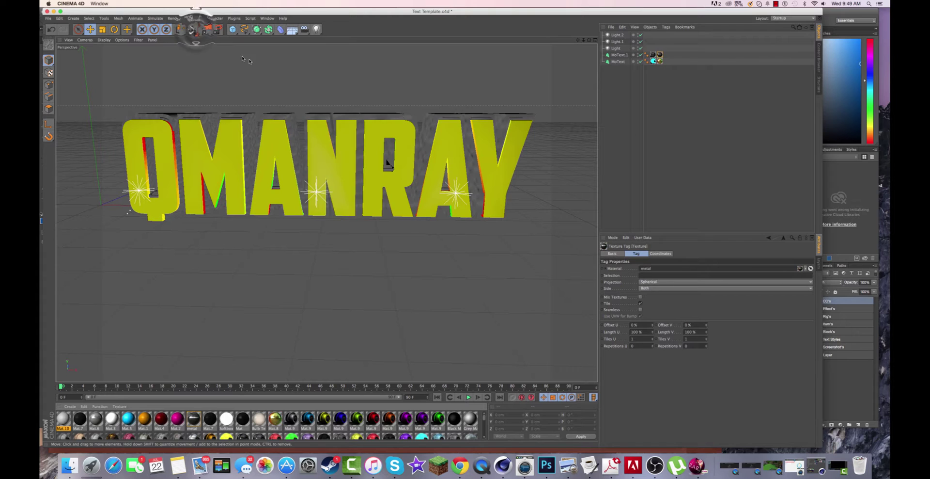
click(210, 115)
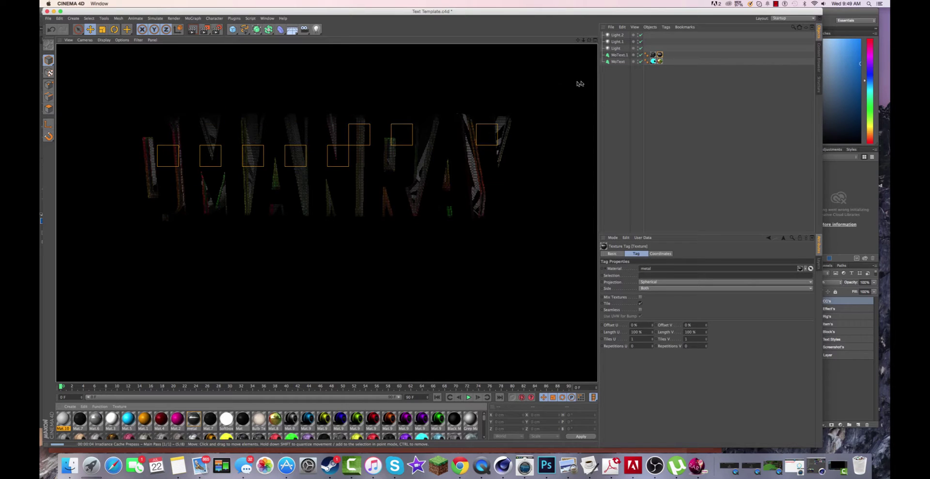
Step: Delete the original texture tags from MoText.1 and MoText, keeping the newly applied materials
click(654, 56)
key(Delete)
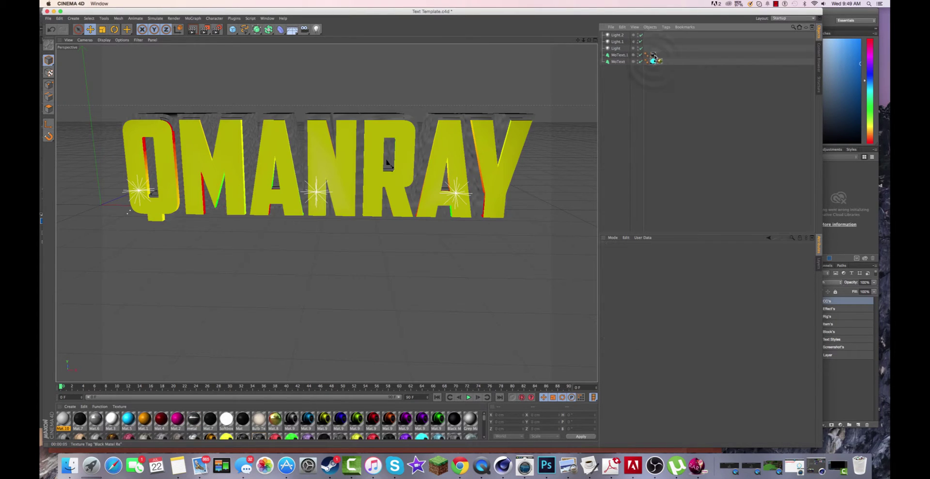
click(655, 56)
click(654, 57)
key(Delete)
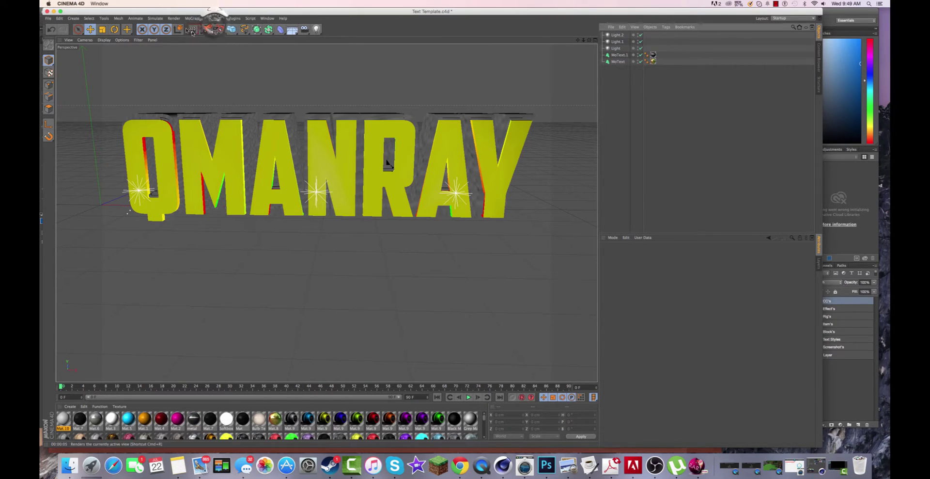
Step: Set the render output file to ExampleText in Downloads, render to the Picture Viewer, and close the result
click(215, 26)
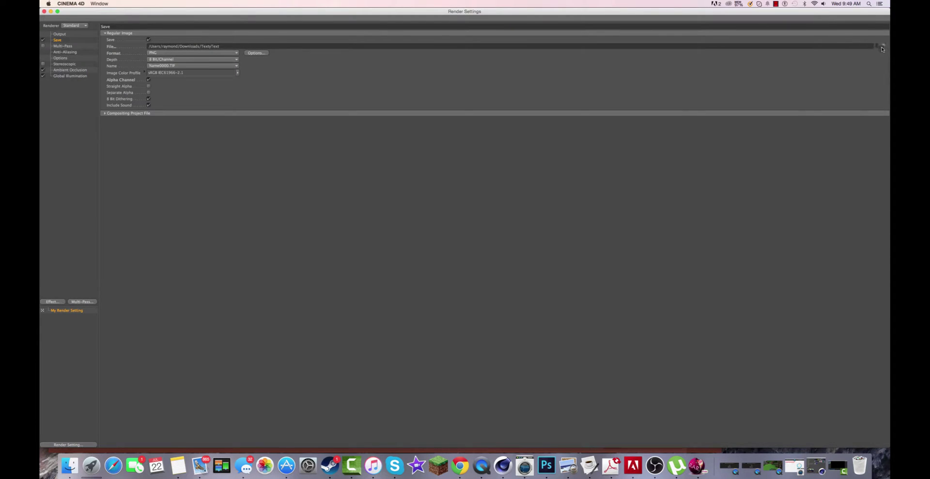
click(880, 46)
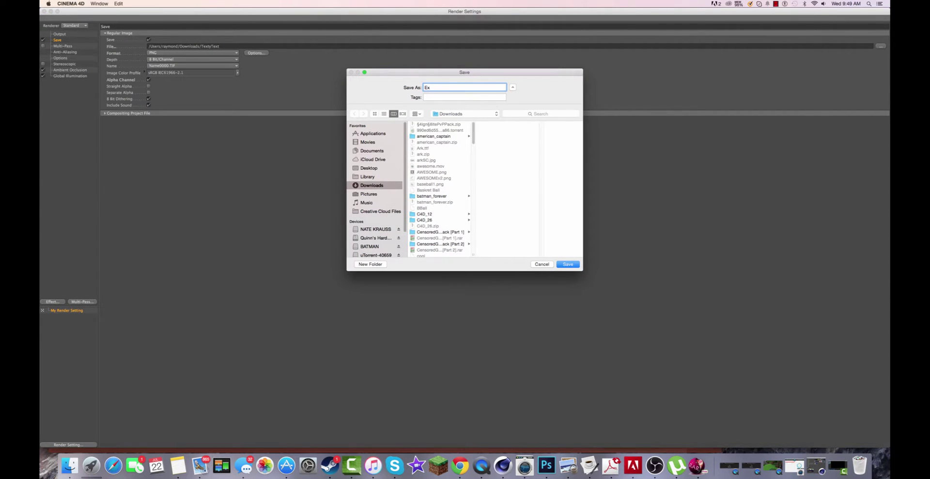
key(Return)
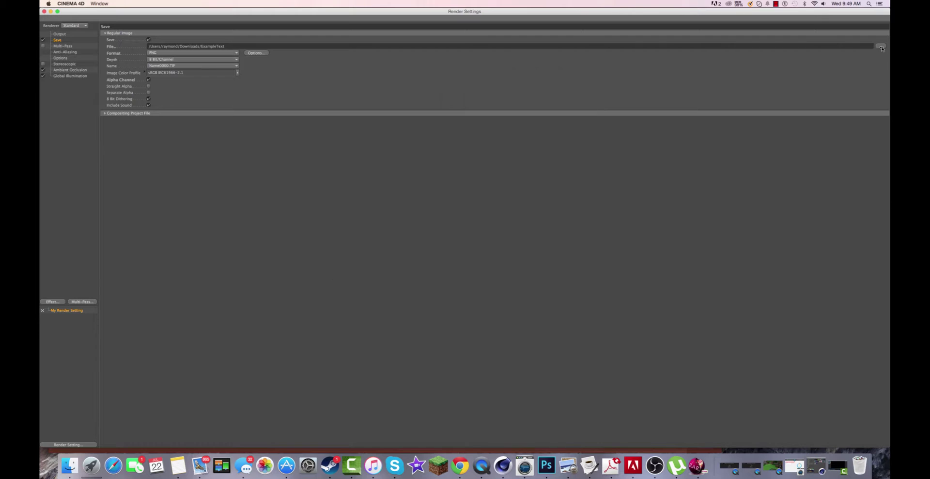
click(44, 12)
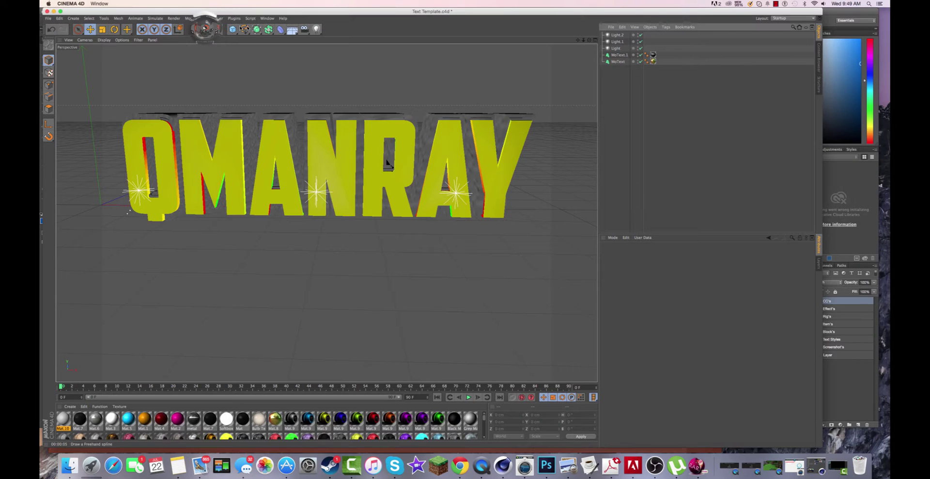
click(205, 29)
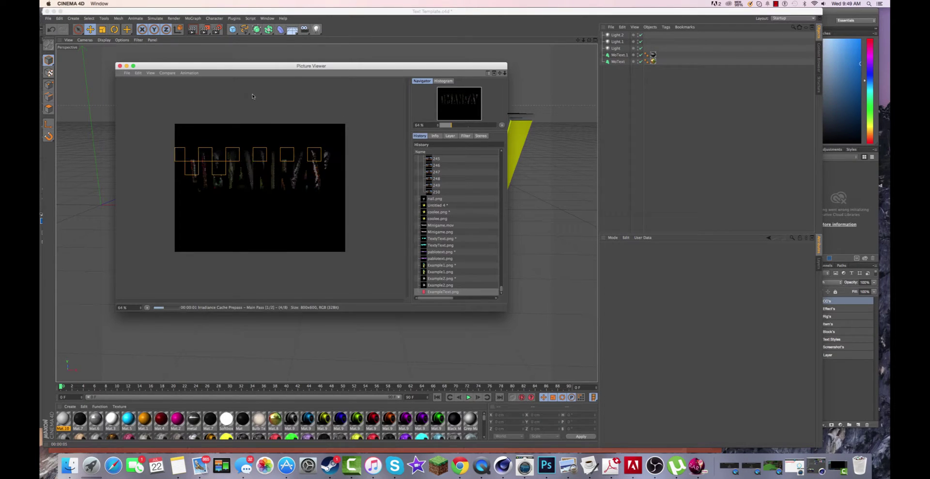
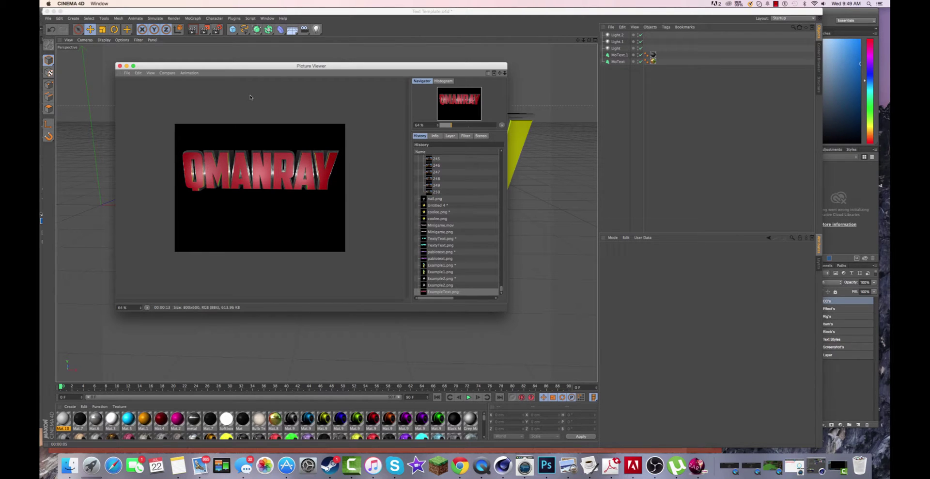
click(119, 65)
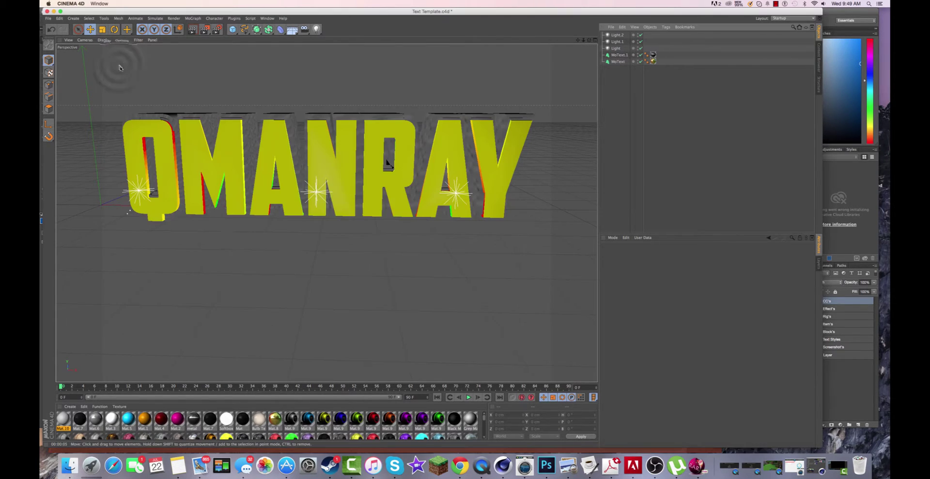
Step: Replace the front text's material with the green Tron material and render again over the existing ExampleText.png
scroll(315, 423, down, 2)
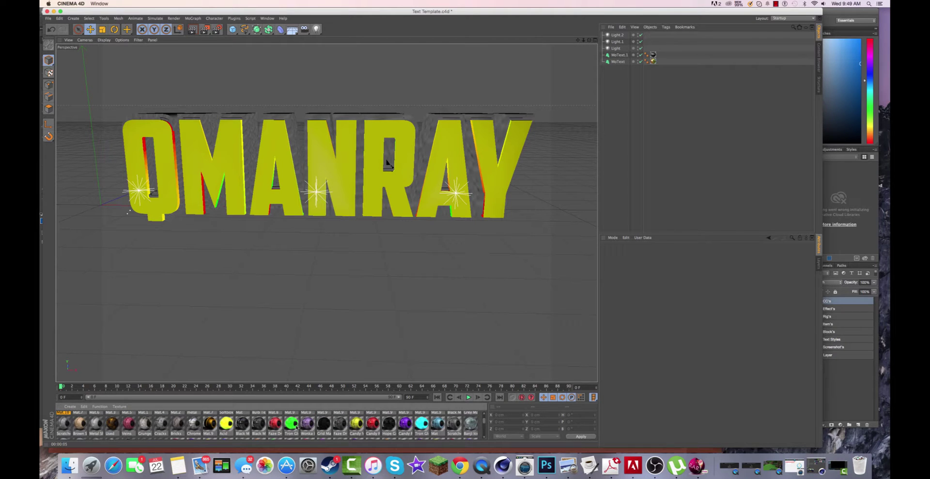
drag(291, 423, 323, 165)
click(652, 62)
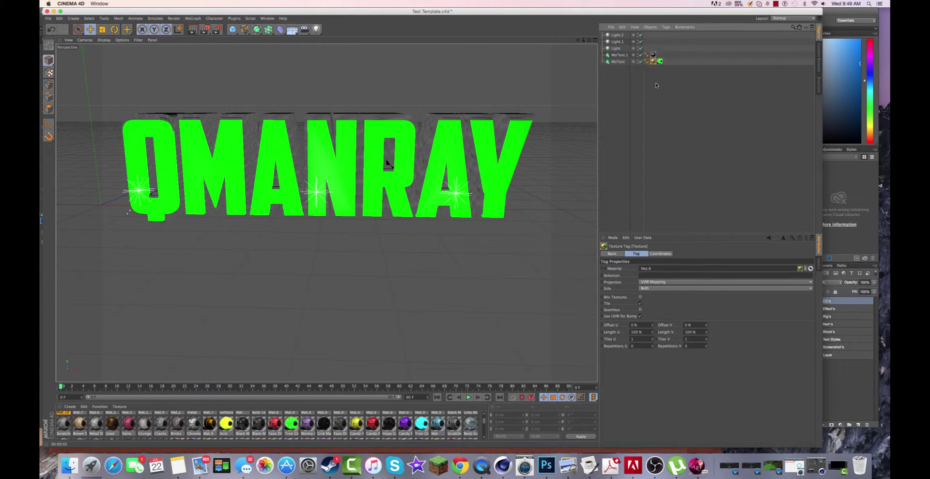
key(Delete)
click(205, 29)
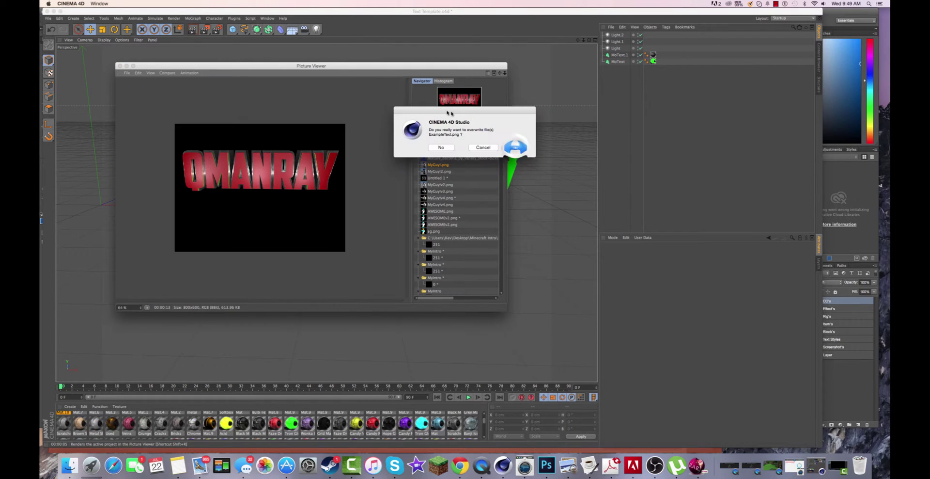
click(515, 148)
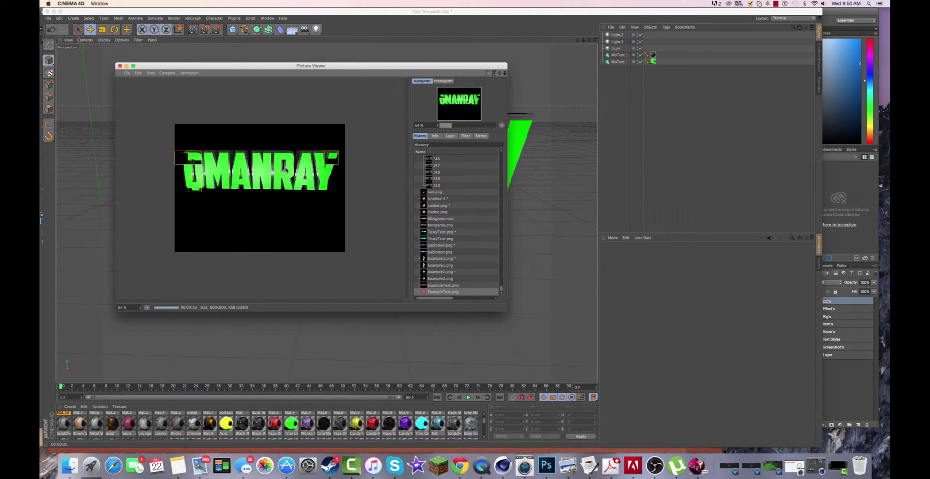
Step: Switch to Photoshop, search the computer for BannerTemplate, and open BannerTemplate.psd
click(531, 460)
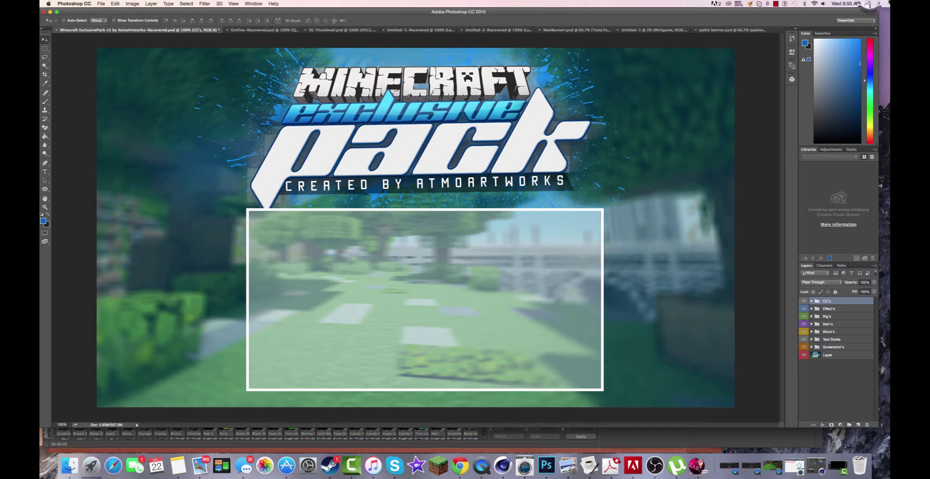
click(869, 4)
text(Ban)
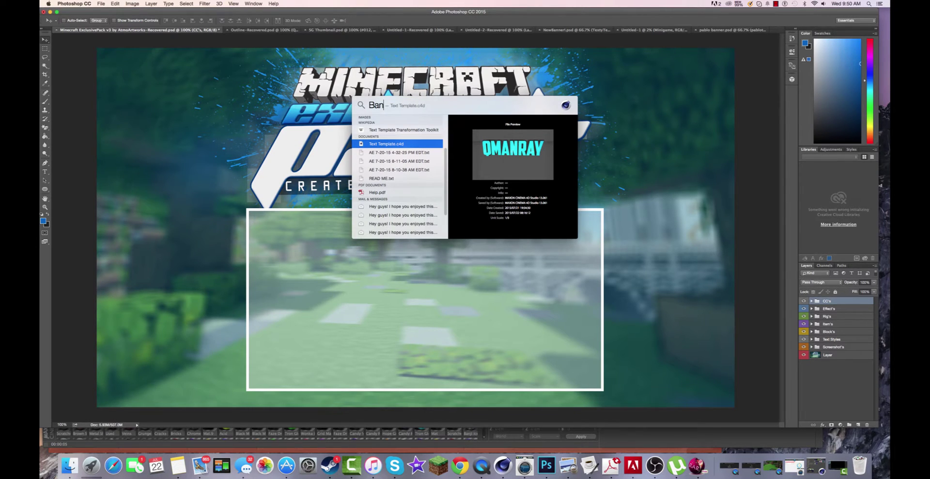
text(nerTe)
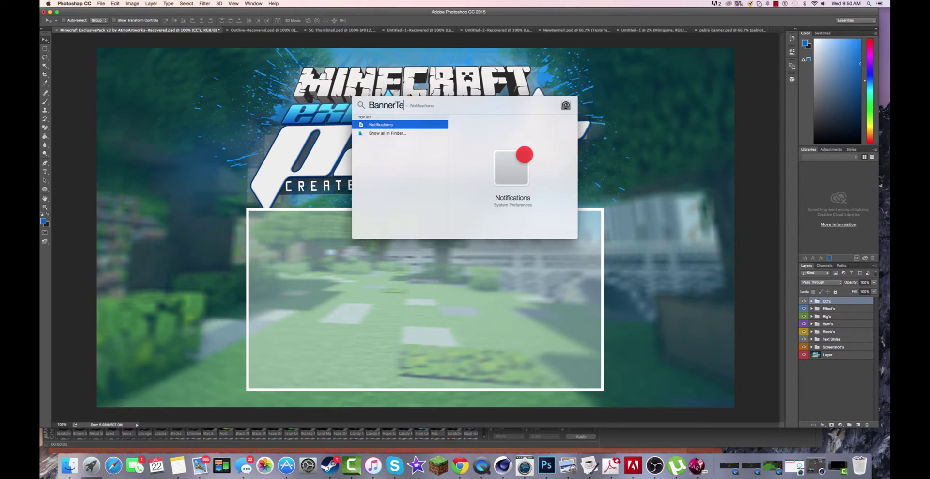
text(mp)
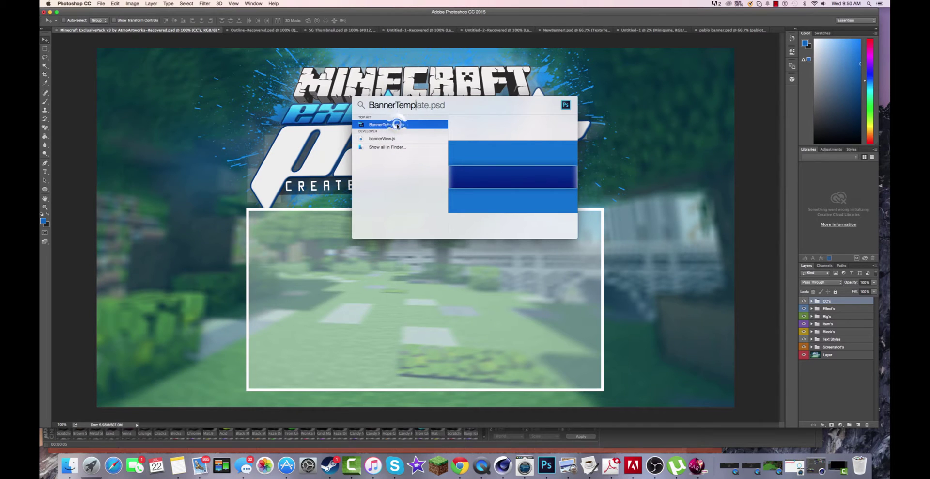
double_click(398, 125)
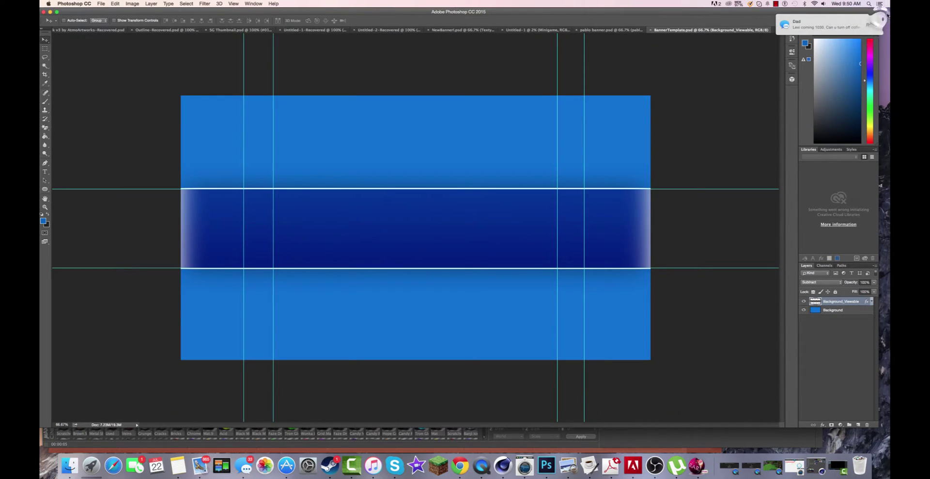
Step: Send a brief reply to the incoming message from its notification
click(872, 25)
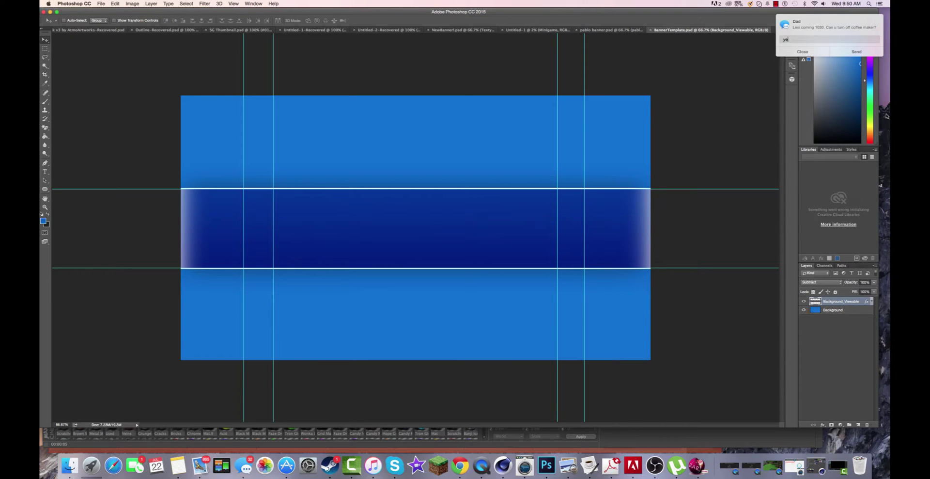
text(ye)
key(Return)
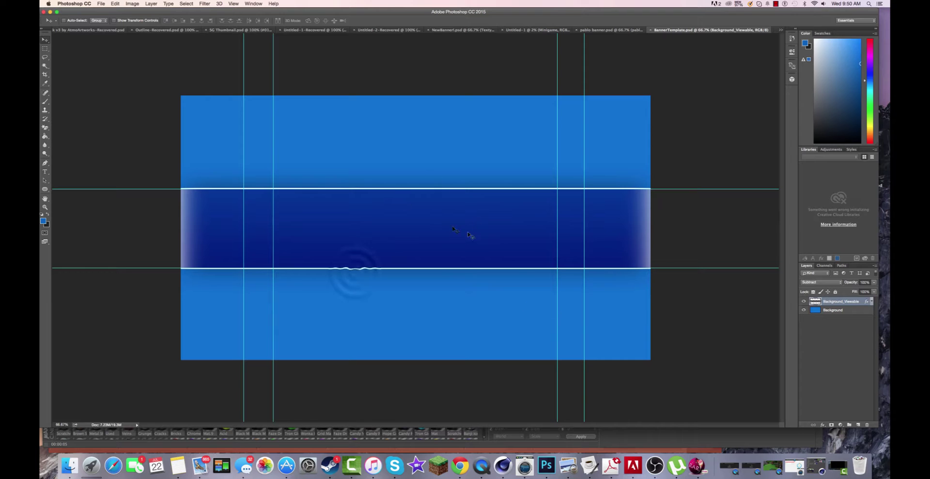
Step: Undo a trial move of the Background_Viewable layer and select the Background layer beneath it
drag(318, 237, 250, 237)
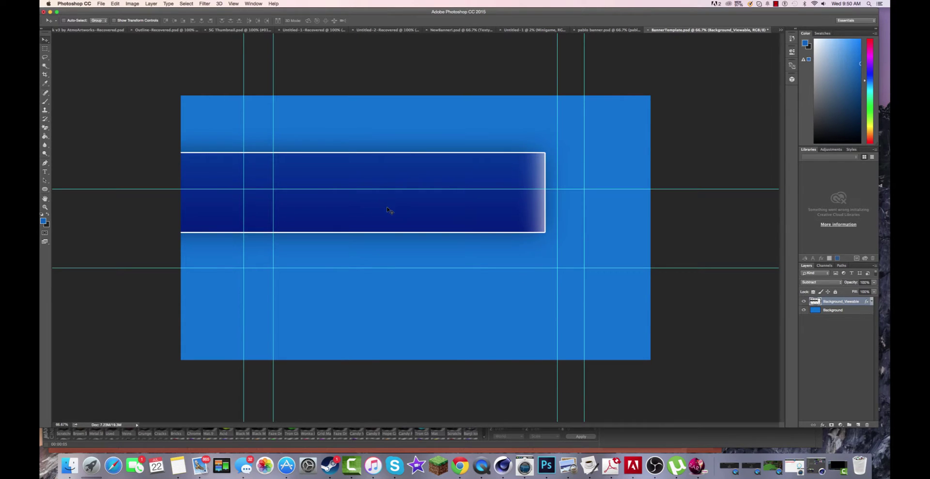
key(super+z)
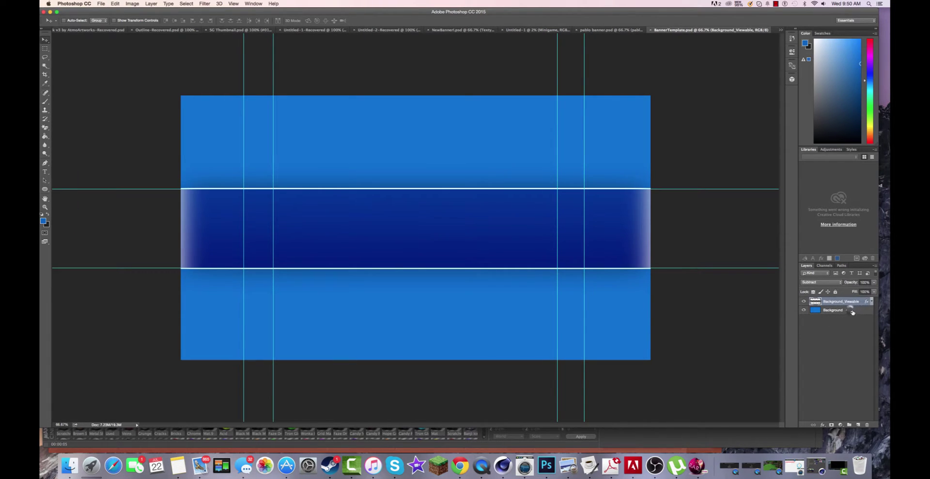
click(847, 312)
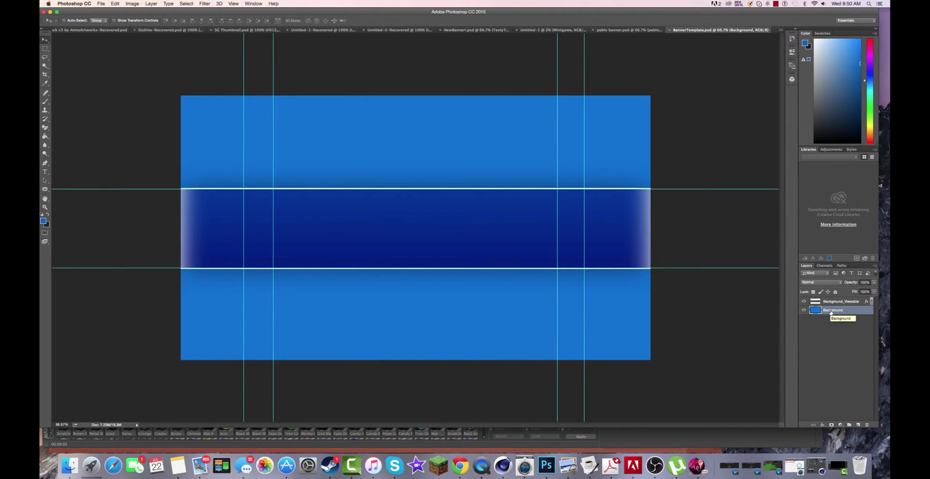
Step: Shift the Background layer's hue slightly with a Hue/Saturation adjustment, and deselect the layer
key(super+u)
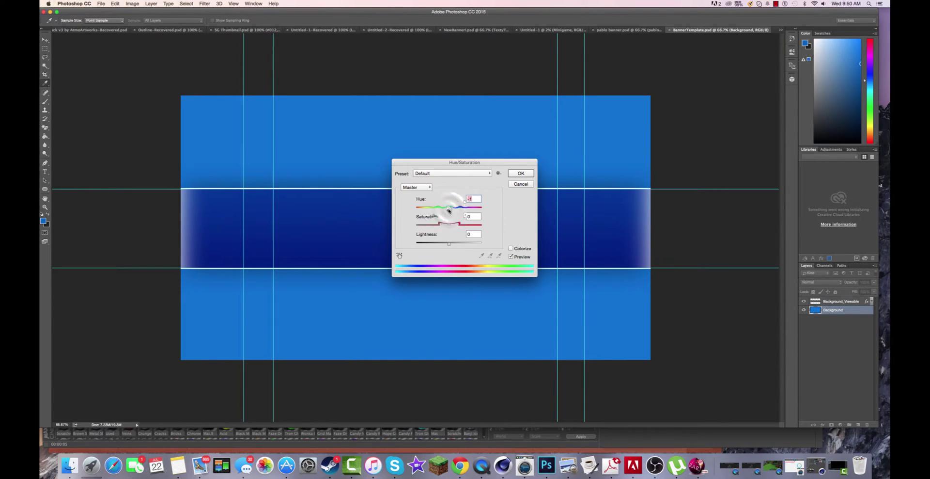
mouse_move(448, 213)
mouse_down()
mouse_move(415, 211)
mouse_move(448, 209)
mouse_up()
click(520, 173)
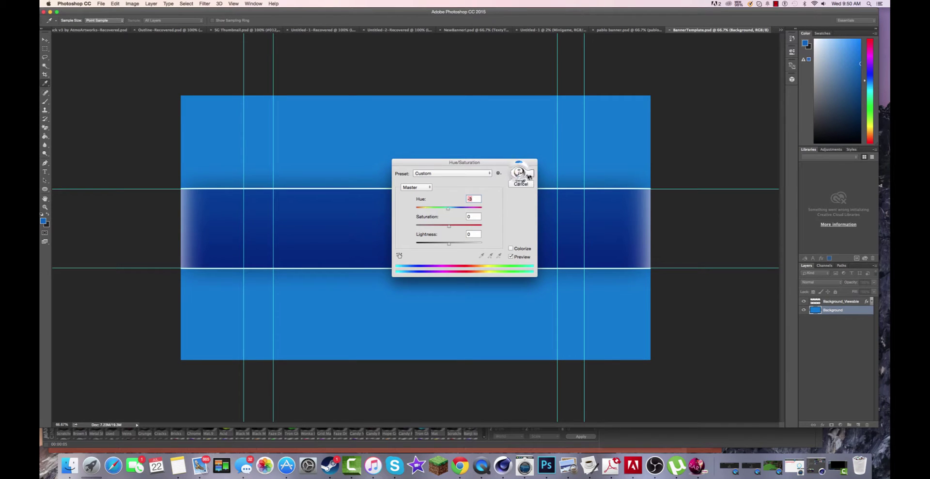
click(845, 374)
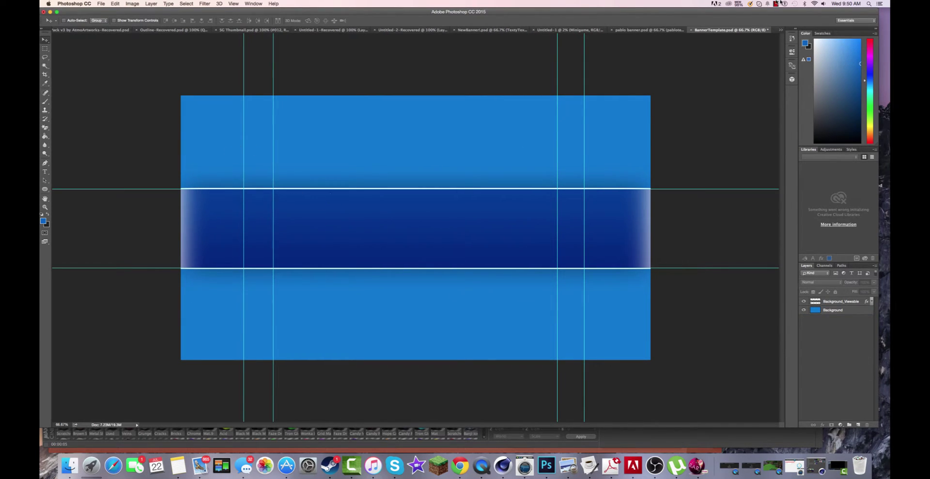
Step: Search Finder for Vatix Scree and place 10.jpg from the Vatix screenshot pack into the banner document
click(70, 465)
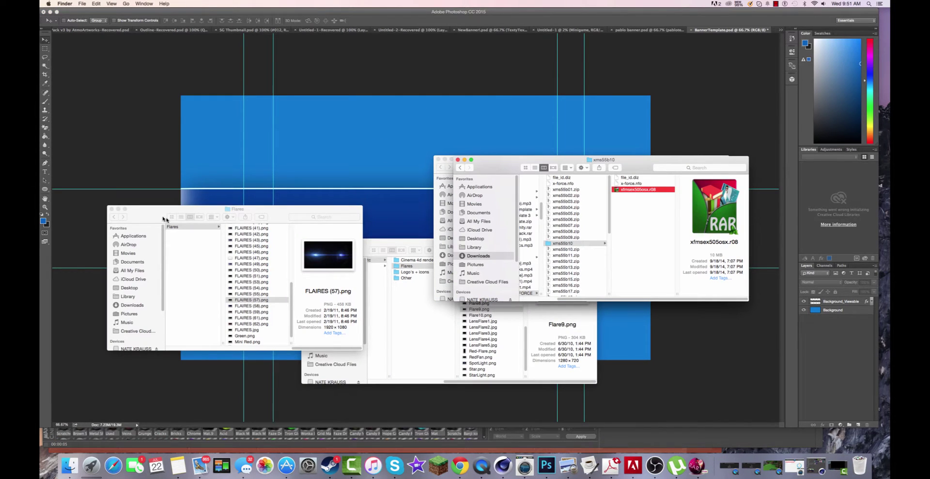
click(678, 168)
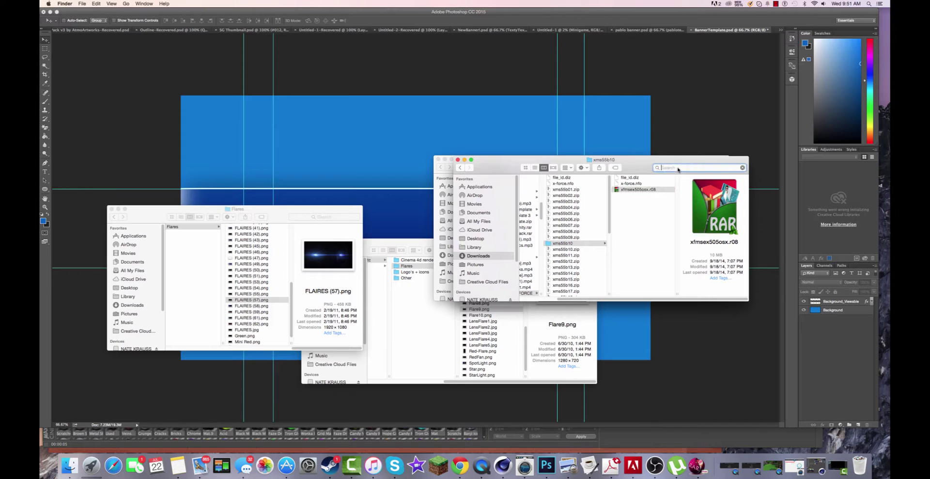
text(Vatix Scree)
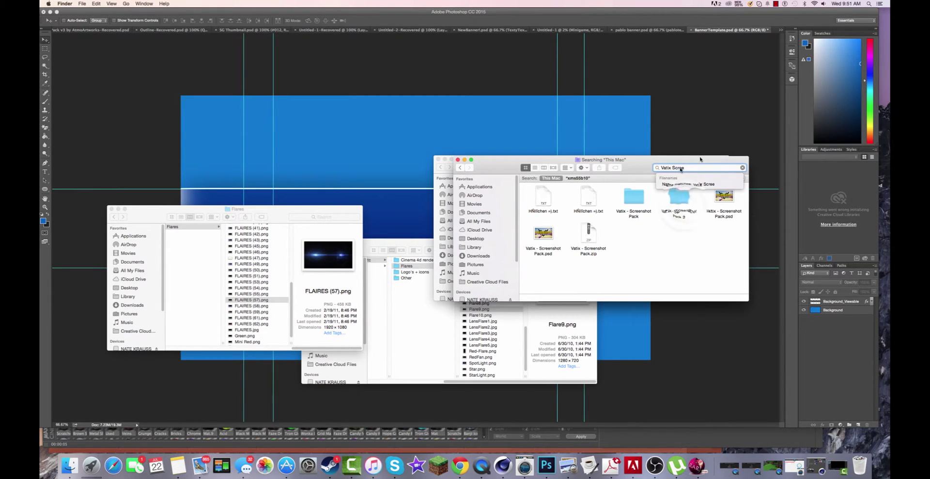
drag(679, 198, 402, 189)
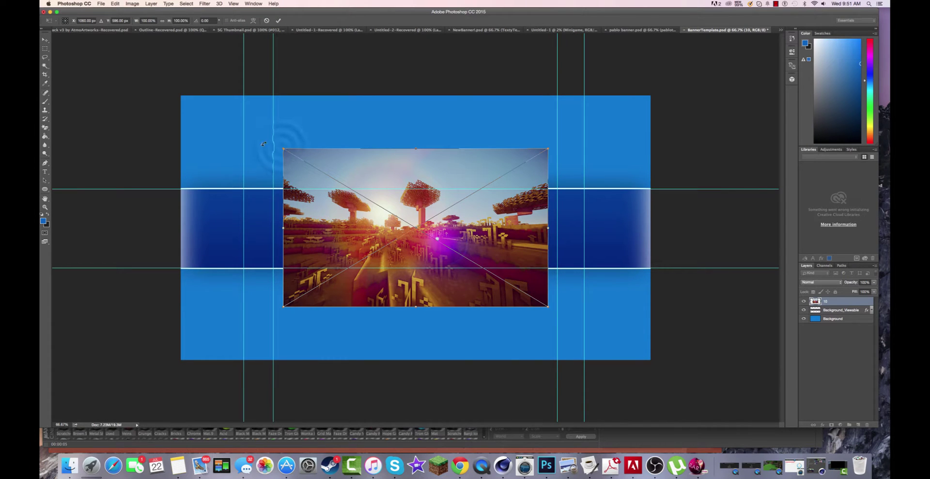
Step: Stretch the placed screenshot across the full canvas width, about 177.5% wide and 121.7% high, and apply the transform
drag(283, 148, 181, 134)
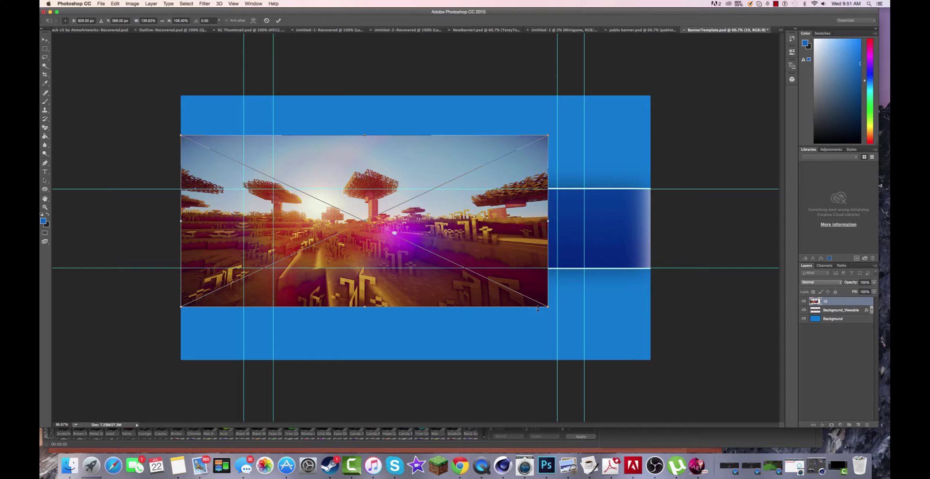
drag(548, 306, 650, 327)
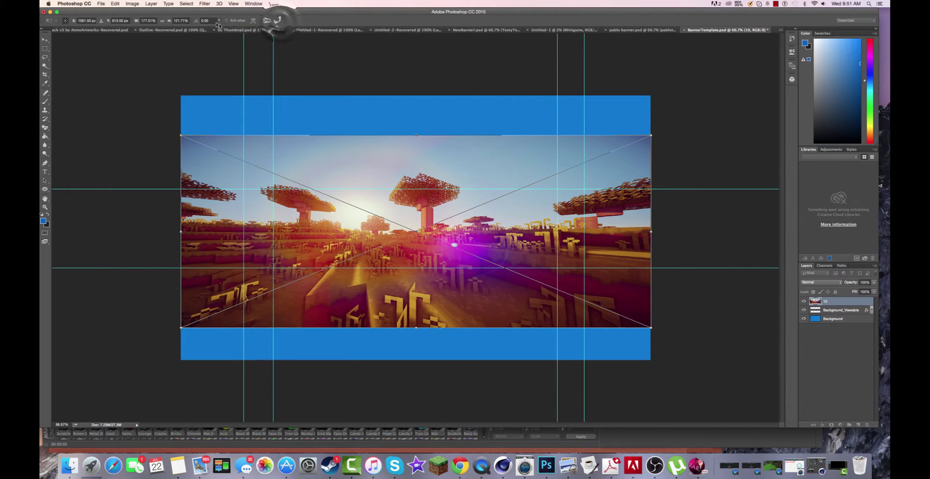
click(278, 21)
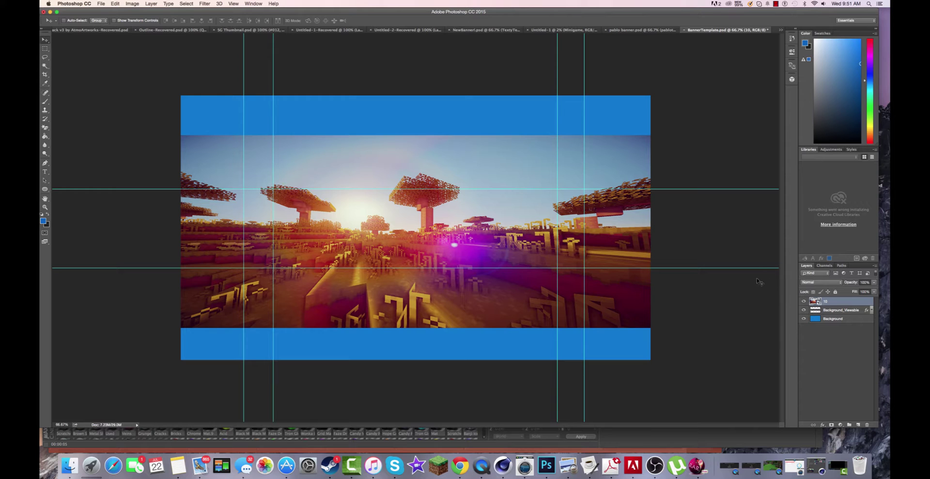
Step: Search the computer for Example1.png and place the armoured character render into the banner
click(869, 4)
text(Example1.png)
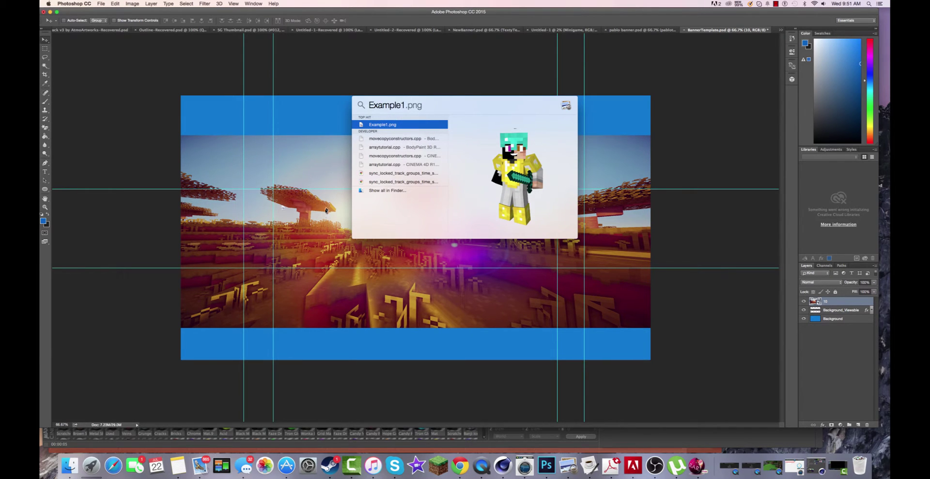
click(869, 4)
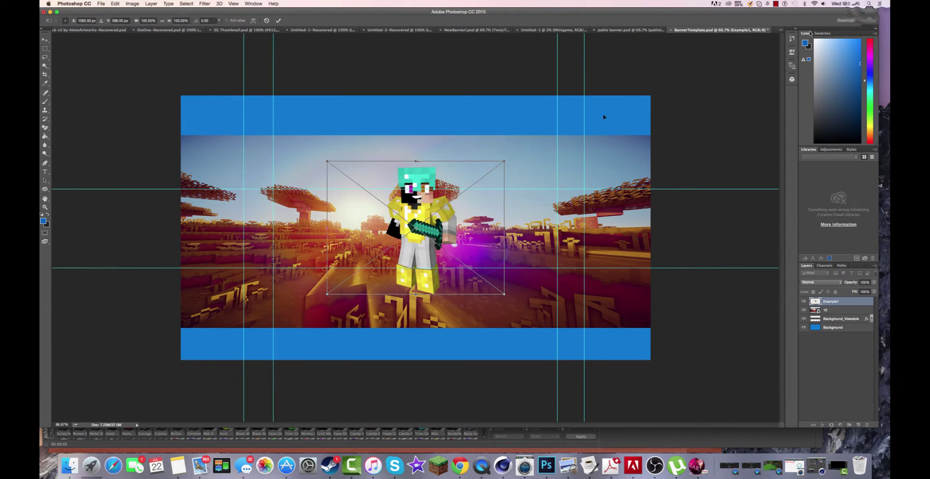
Step: Scale the armoured character to about 67% width and 79% height, apply it, and position it beside the inner left vertical guide
drag(327, 161, 386, 190)
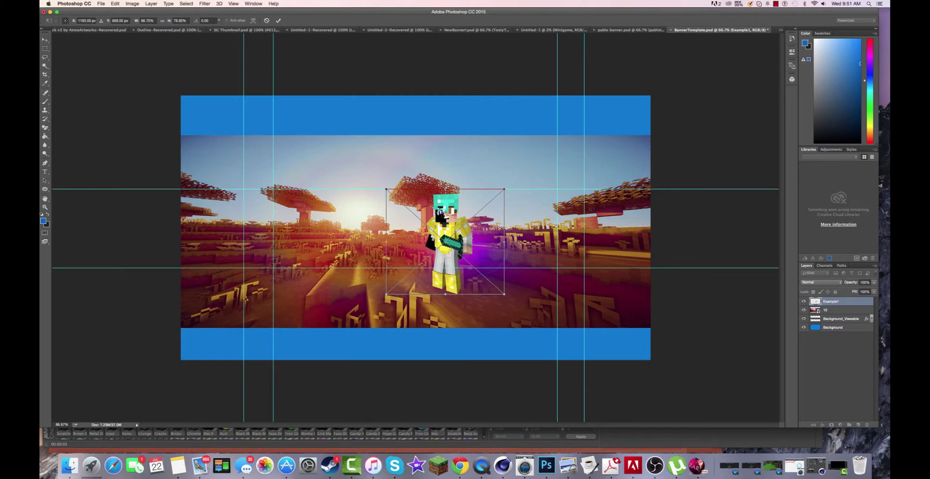
drag(438, 220, 332, 216)
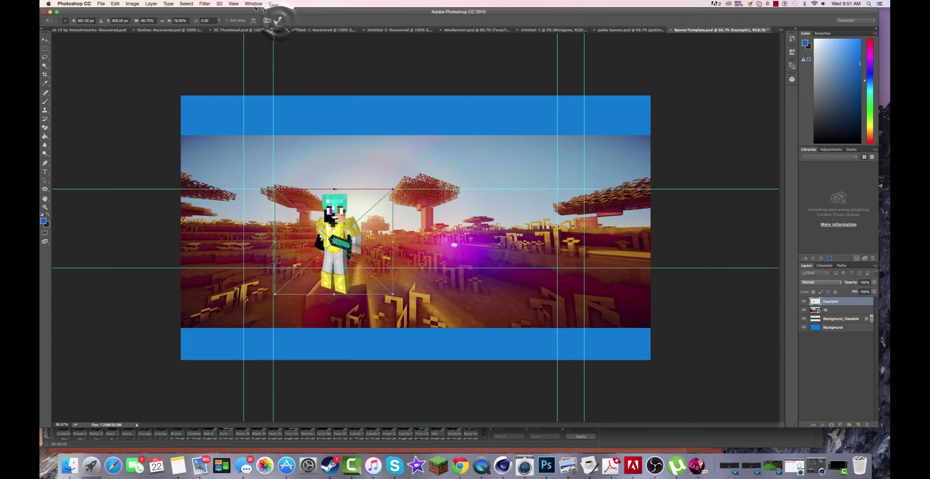
click(278, 20)
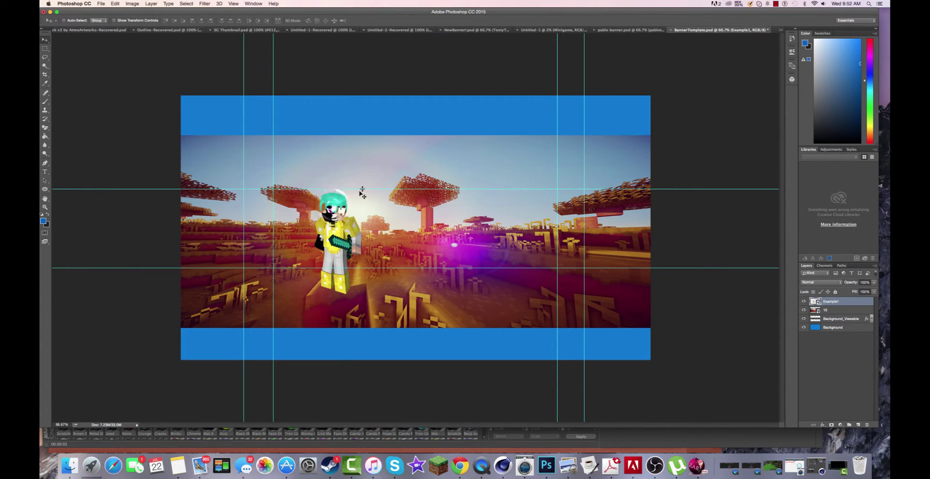
drag(334, 207, 313, 207)
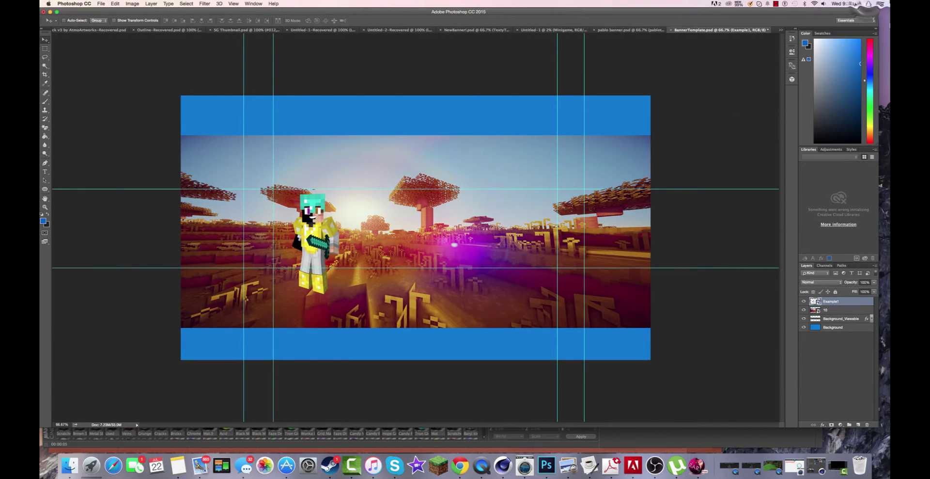
key(super+space)
text(Examo)
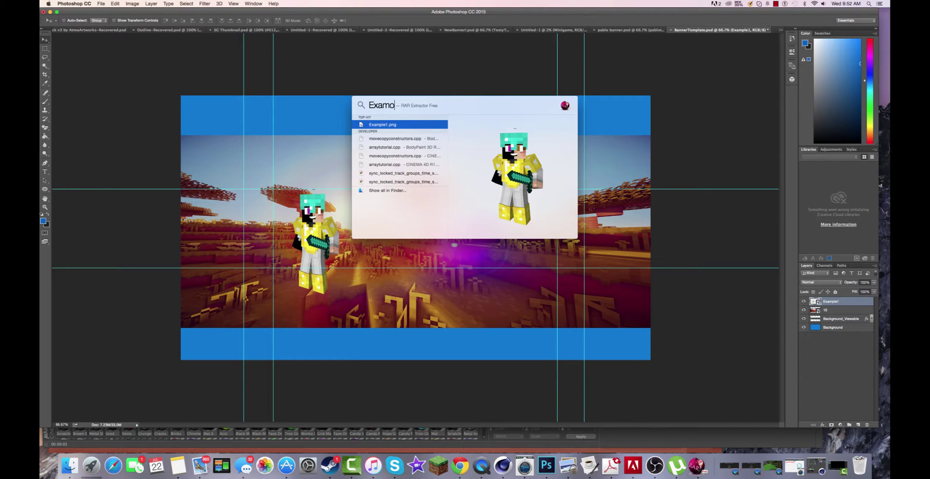
key(BackSpace)
text(ple1)
key(Return)
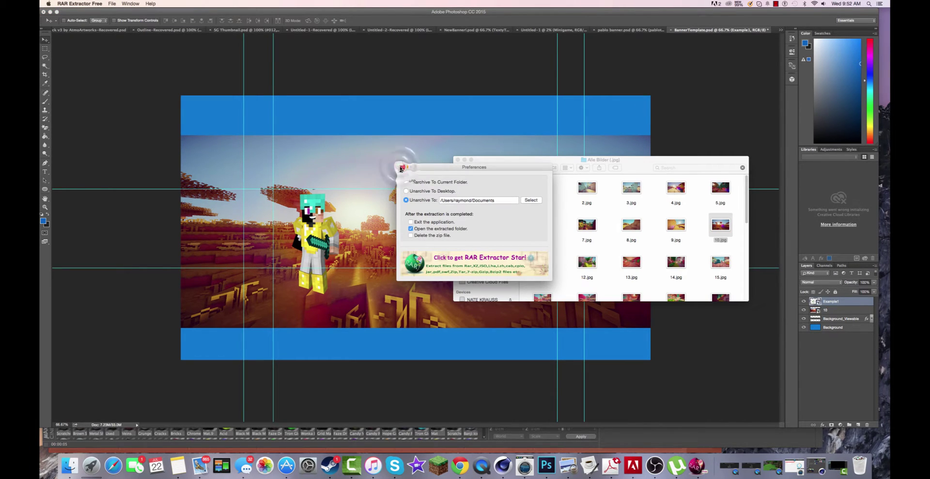
click(402, 167)
click(768, 84)
Step: Find Example2.png on the computer and place the hooded character render into the banner
click(869, 4)
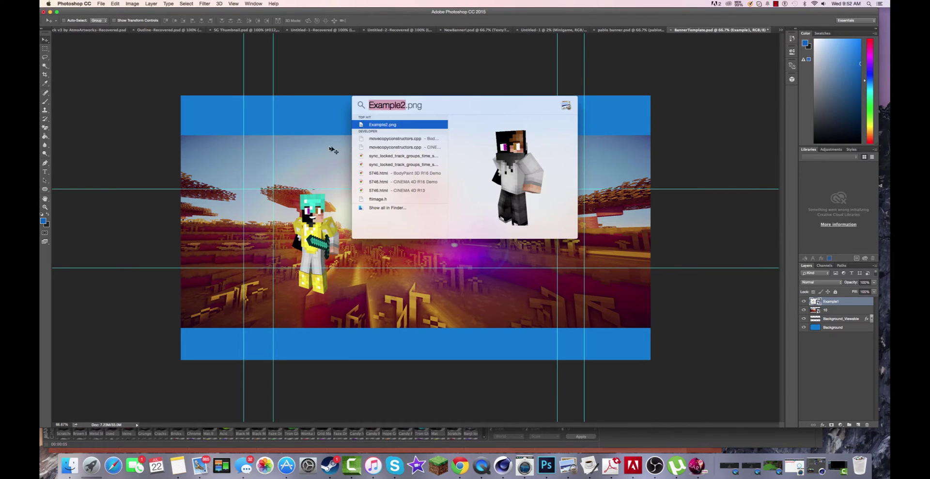
click(386, 123)
drag(387, 123, 730, 308)
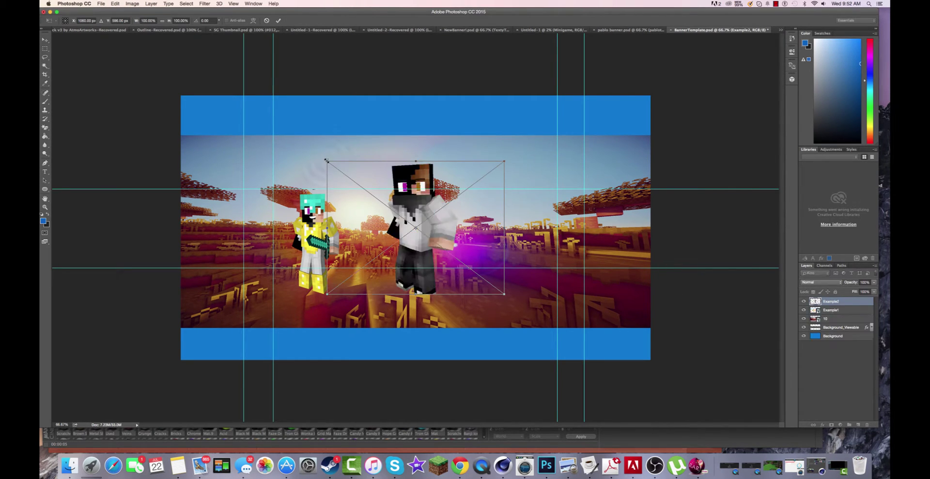
Step: Scale the hooded character to about 66% width and 79% height, apply it, and position it near the inner right vertical guide
drag(328, 158, 389, 191)
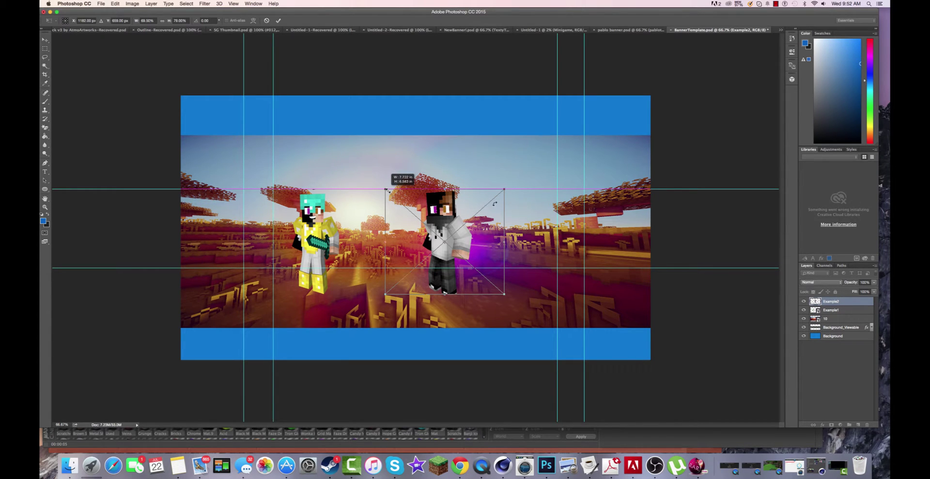
drag(506, 202, 561, 204)
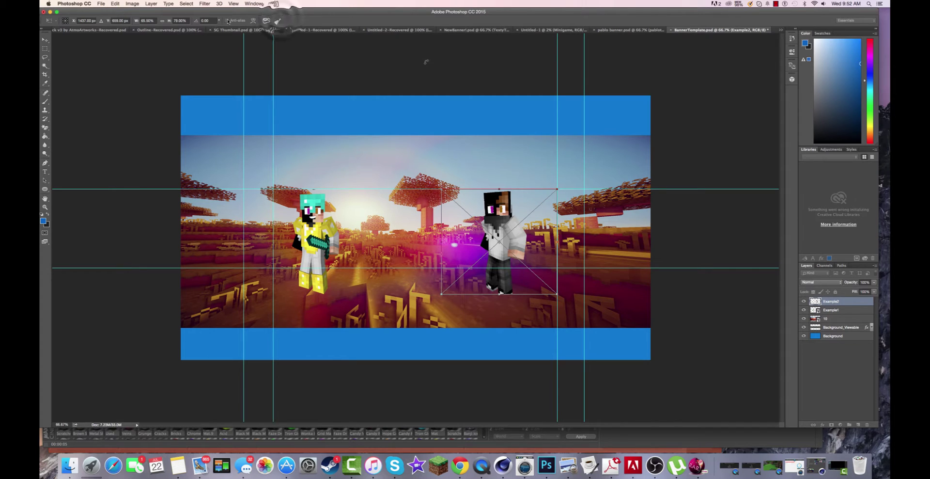
click(278, 21)
drag(497, 224, 524, 224)
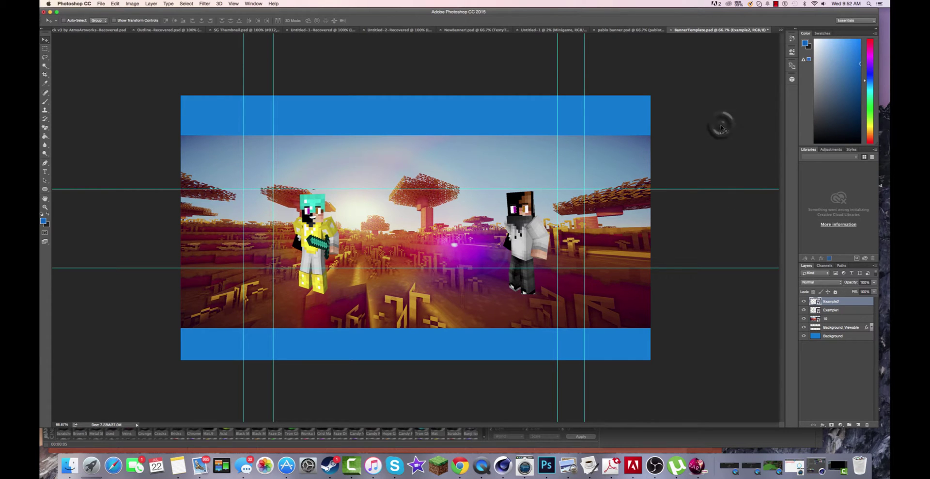
Step: Check the rendered text's file name in Cinema 4D's Picture Viewer and return to Photoshop
click(870, 4)
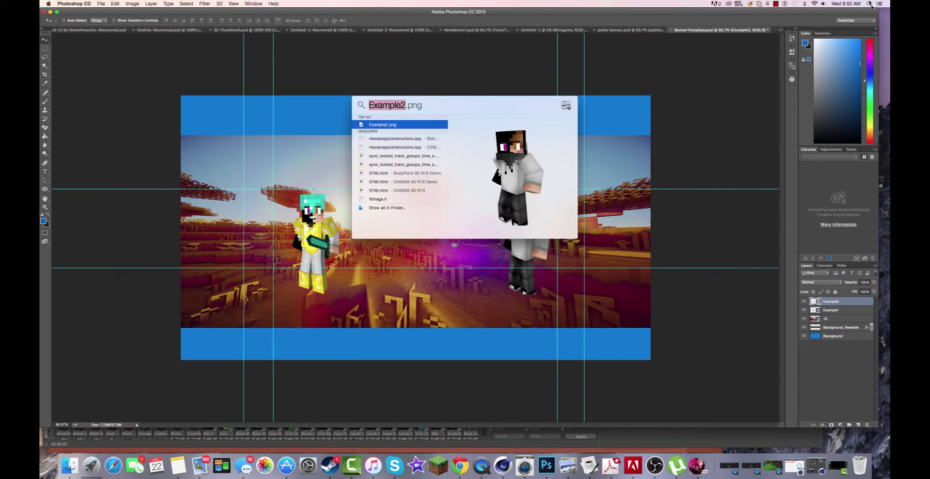
key(BackSpace)
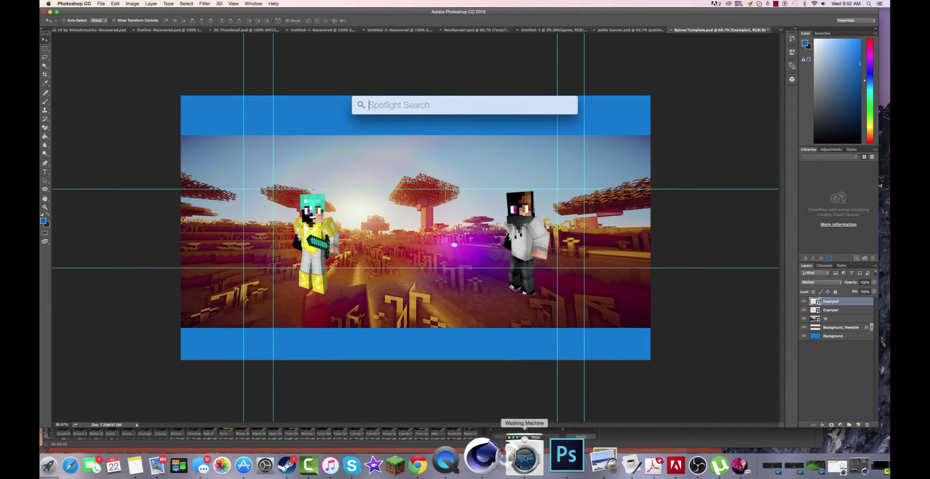
click(503, 465)
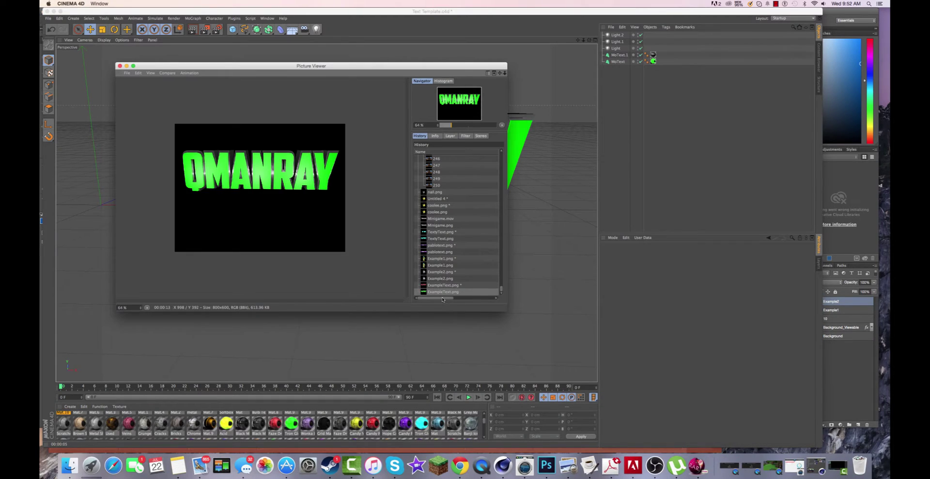
click(546, 464)
Step: Search the computer for ExampleText.png, place it in the banner, and position the text between the two characters
click(871, 4)
text(E)
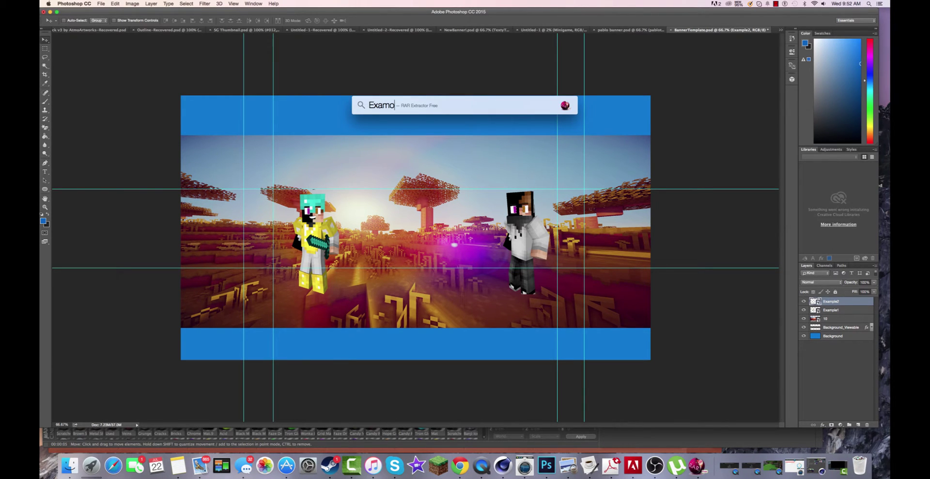
text(xamo)
key(BackSpace)
text(ple)
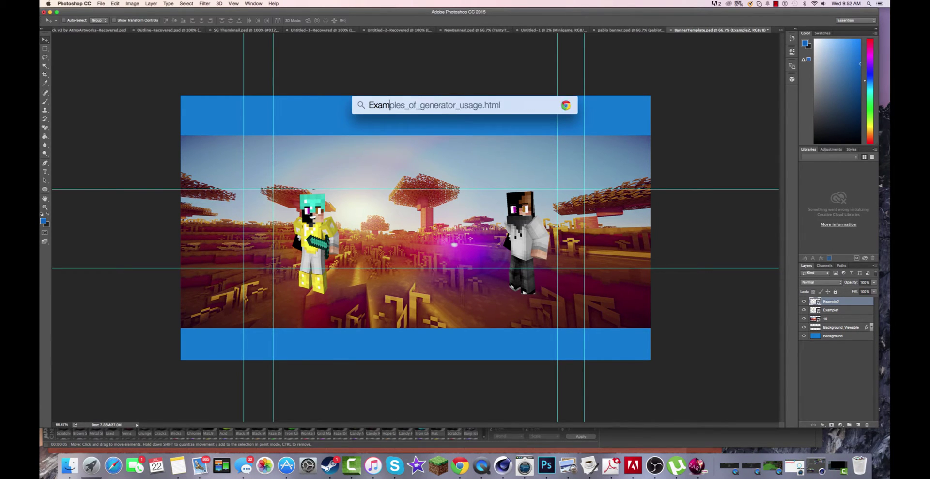
text(Te)
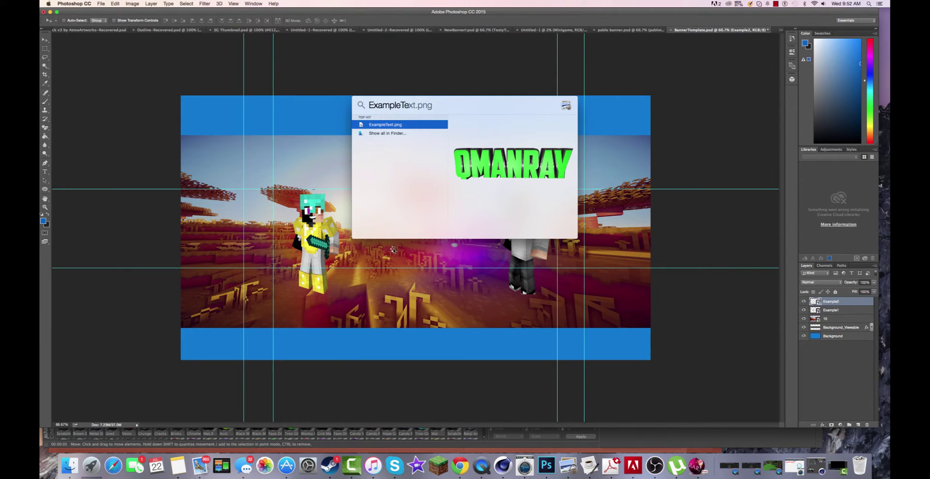
drag(393, 250, 393, 251)
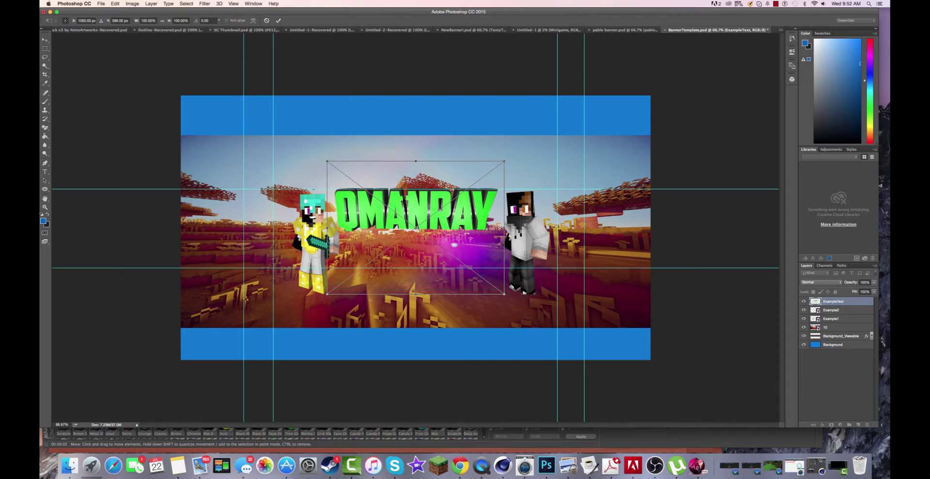
drag(410, 182, 414, 192)
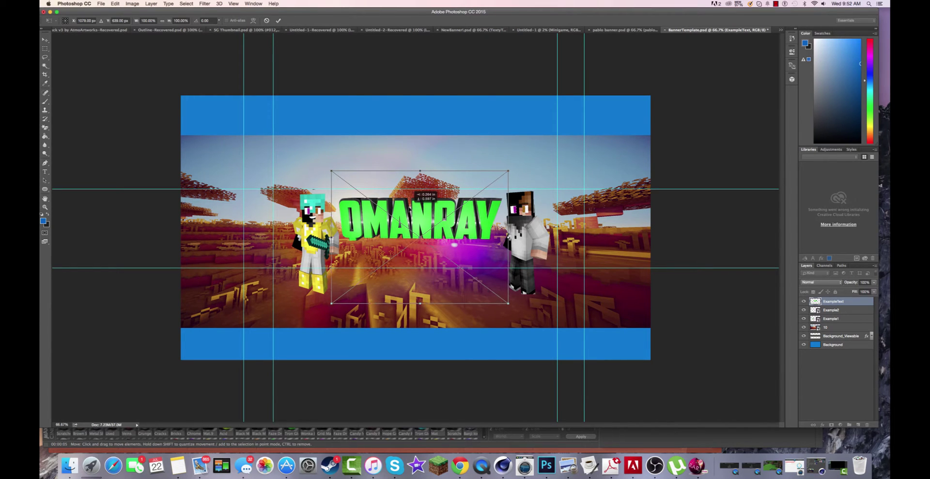
click(278, 20)
Step: Switch to Cinema 4D, close the Picture Viewer and set the text of both MoText objects to EXAMPLE
click(503, 465)
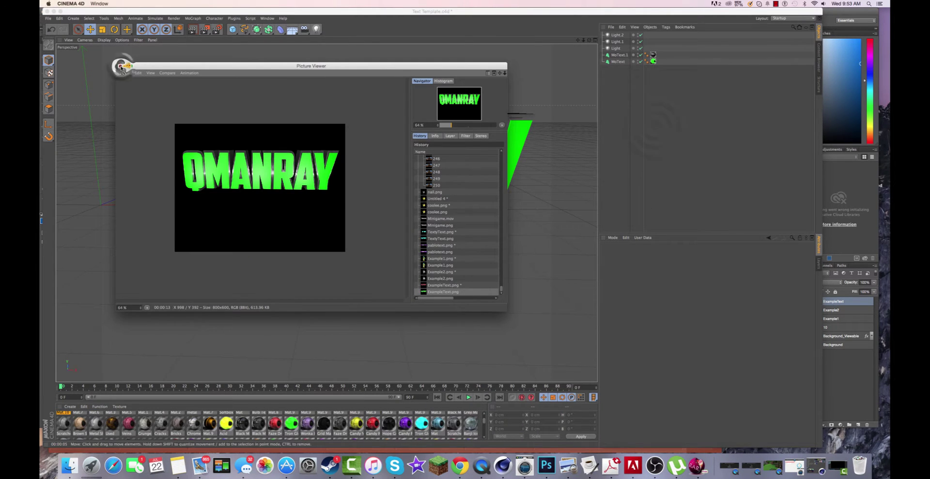
click(119, 66)
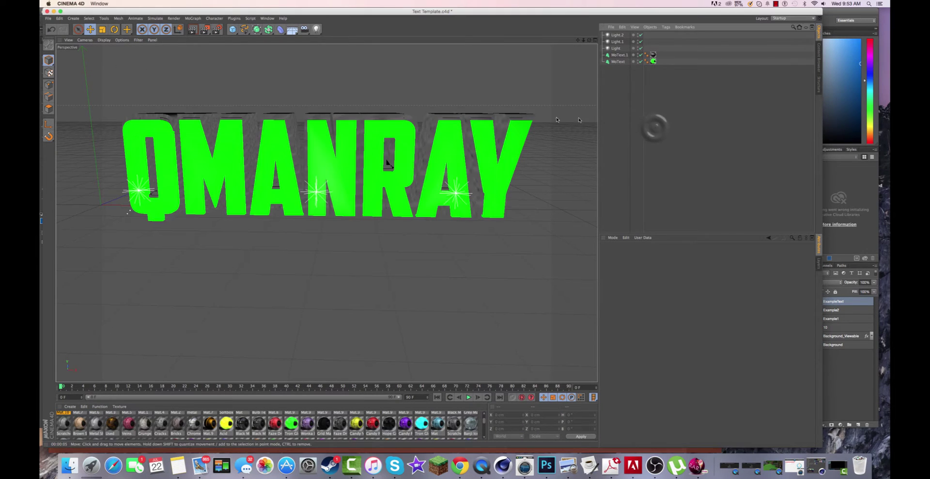
click(619, 62)
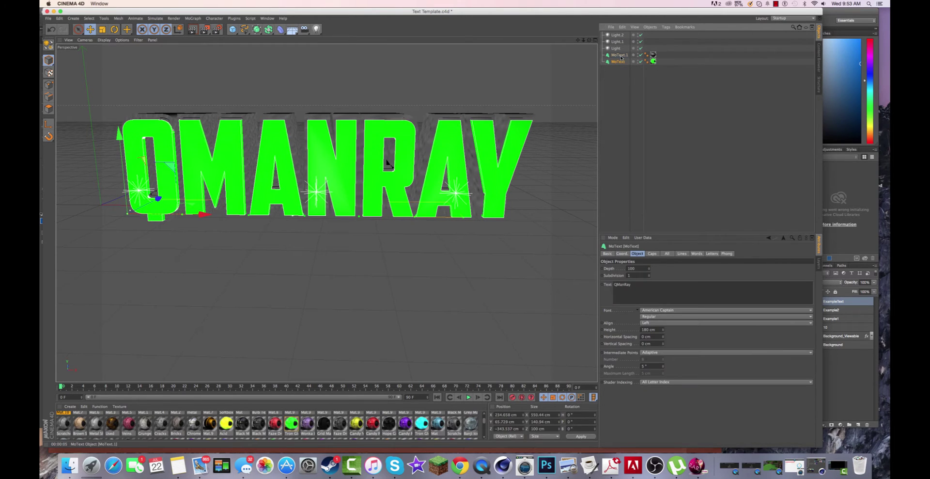
shift+click(620, 55)
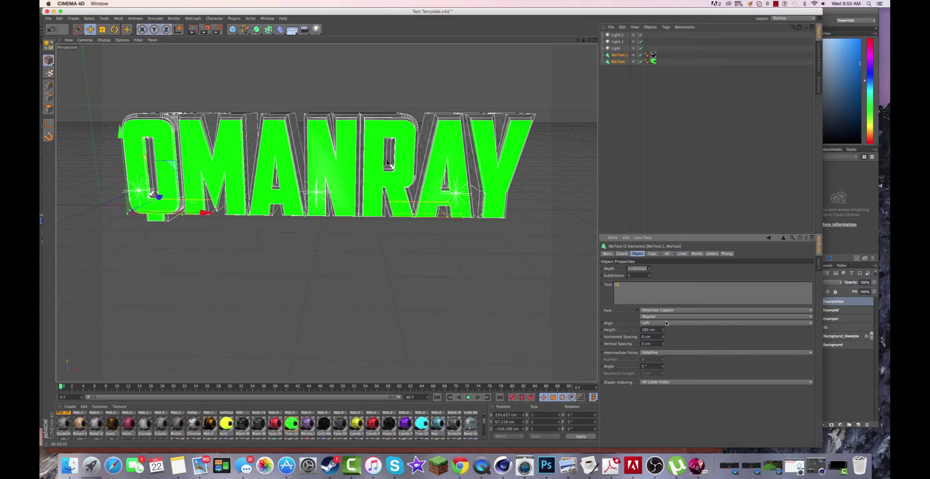
click(657, 163)
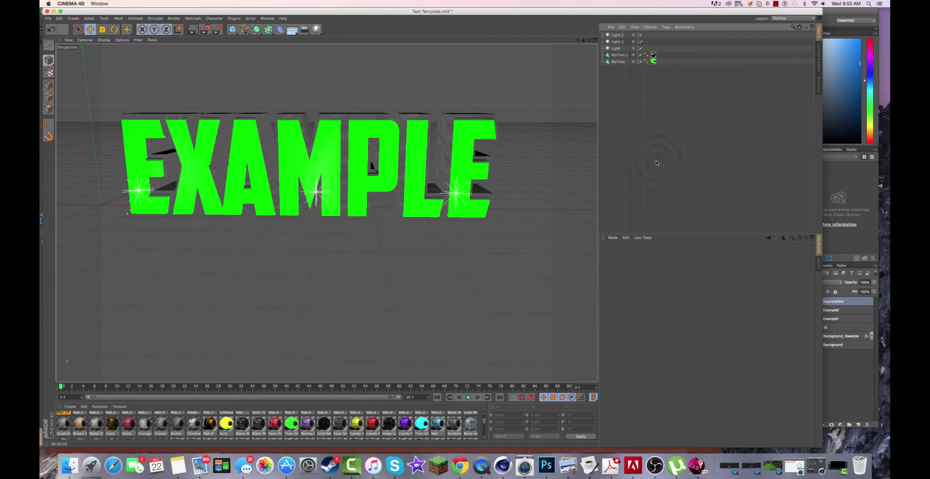
Step: Set the text of both MoText objects back to QManRay
click(619, 62)
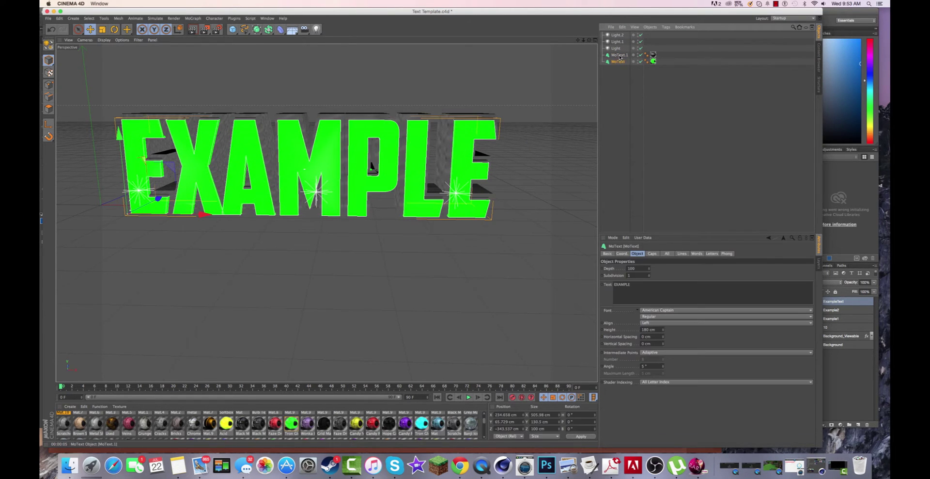
shift+click(619, 55)
text(QManRay)
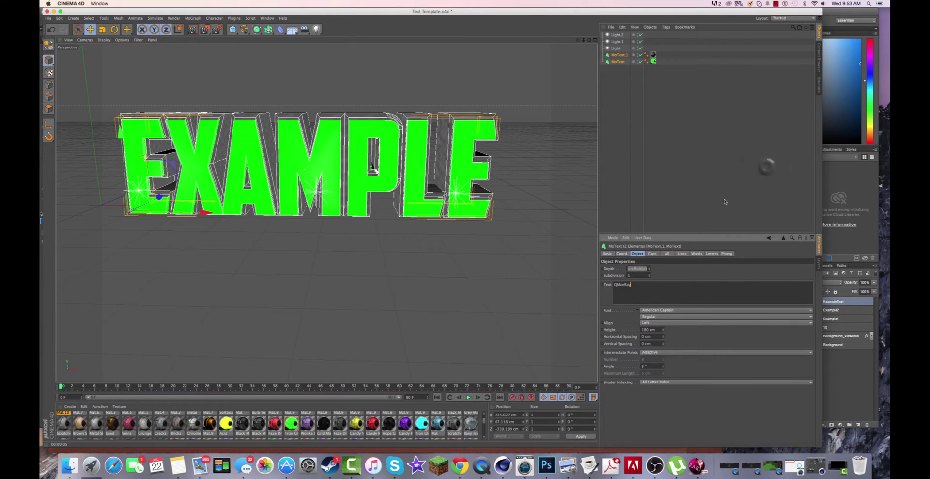
click(767, 170)
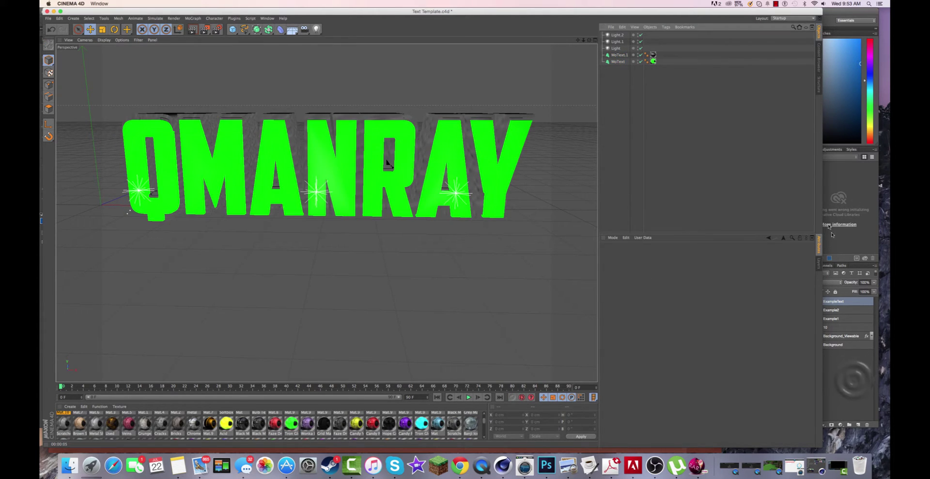
Step: Switch back to Photoshop and give the Example2 layer a drop shadow with 44% opacity, 7% spread and a reduced size
click(848, 380)
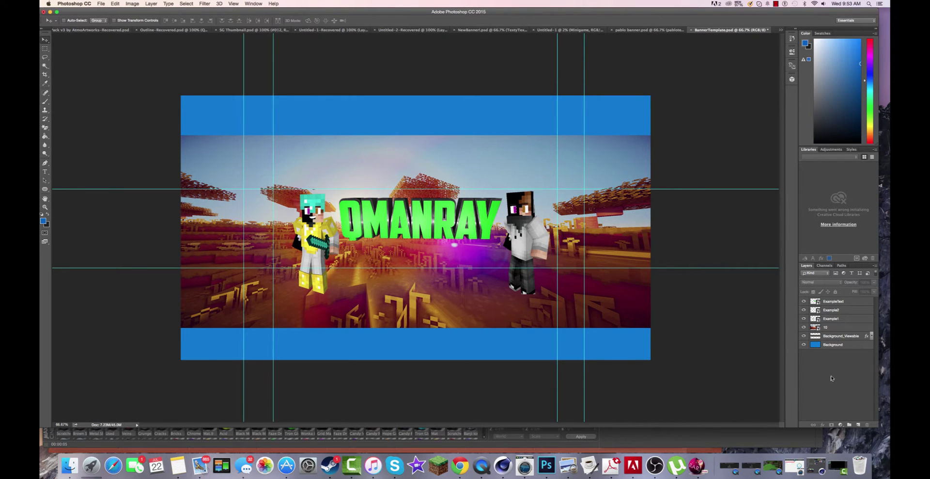
right_click(834, 313)
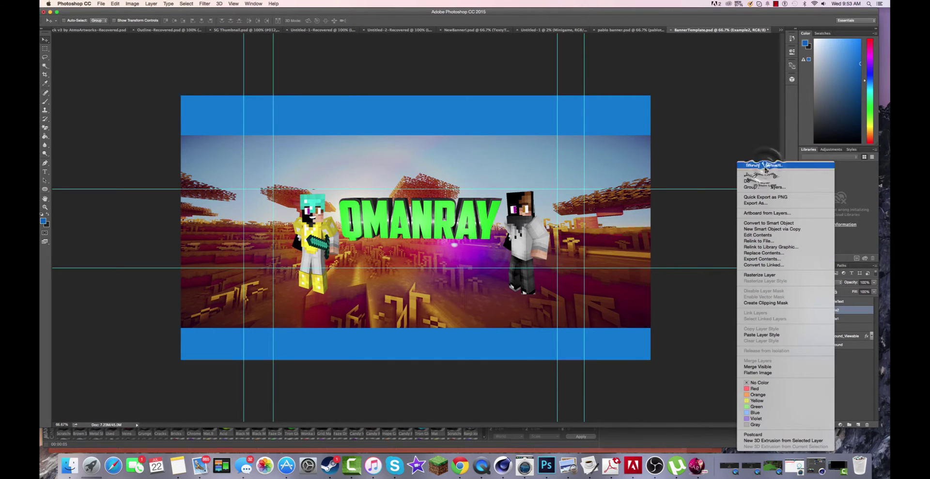
click(614, 98)
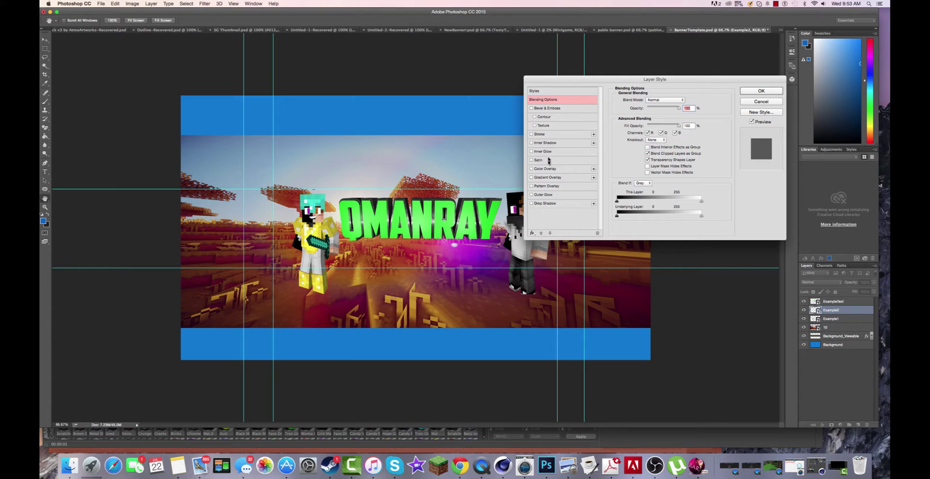
click(553, 203)
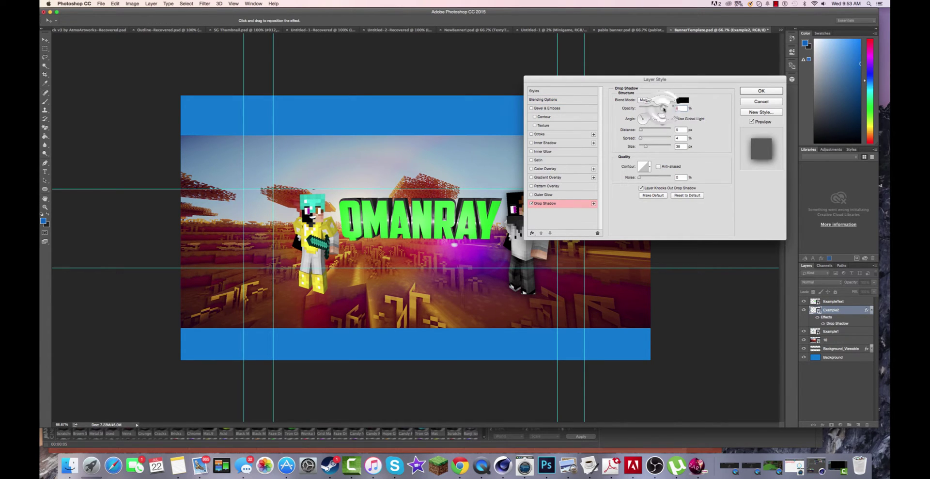
drag(662, 107, 643, 146)
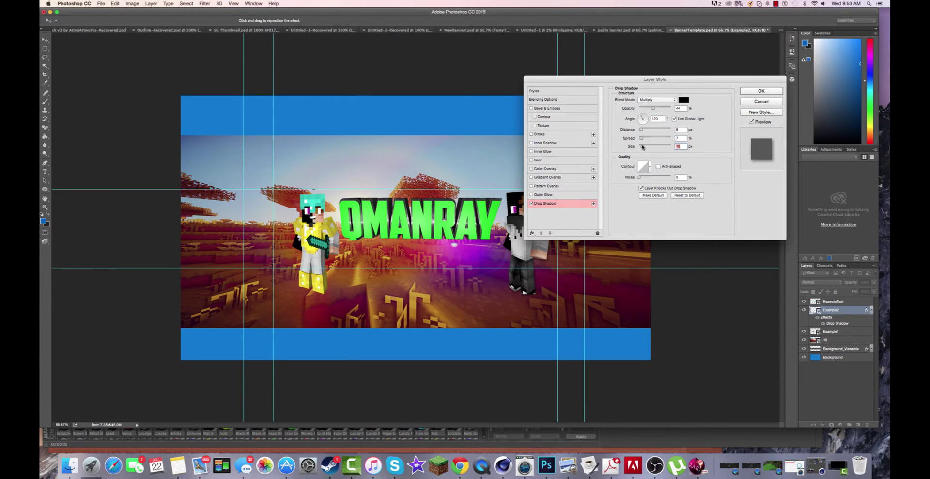
click(761, 90)
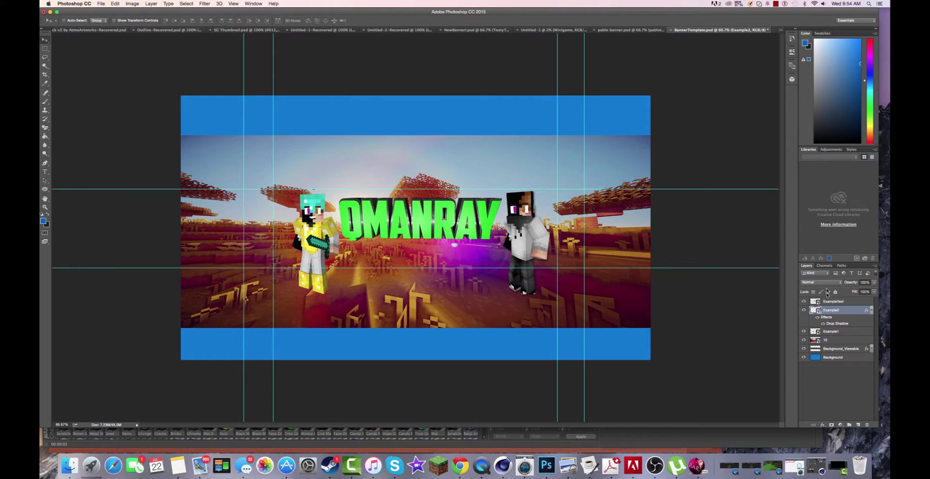
Step: Copy the Example2 layer style and paste it onto the Example1 layer
right_click(838, 309)
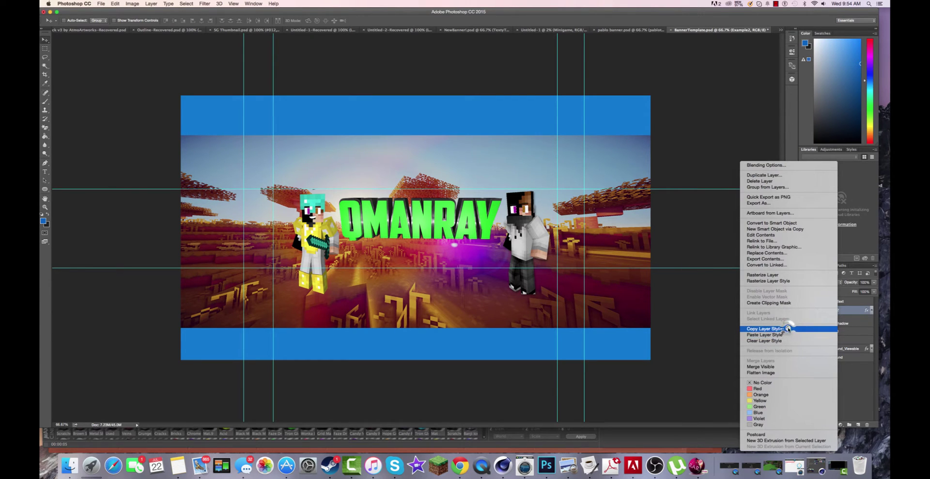
click(800, 328)
right_click(837, 333)
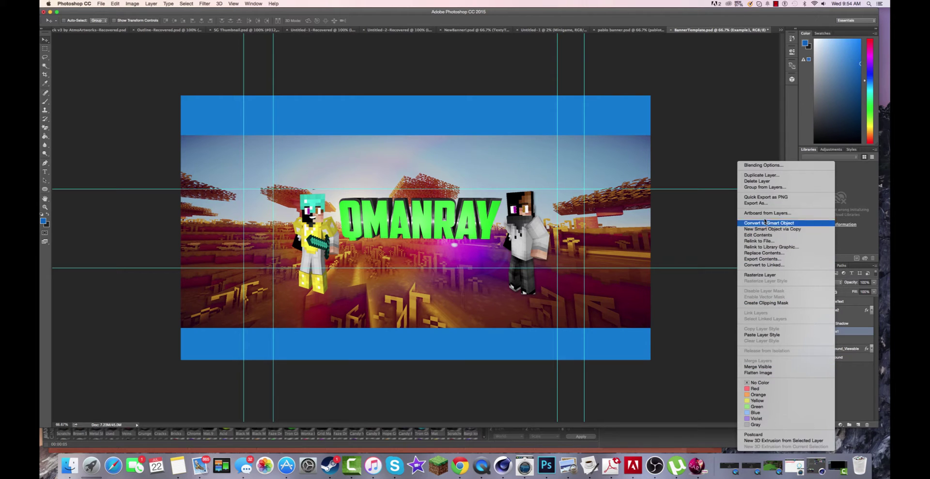
click(761, 334)
click(824, 401)
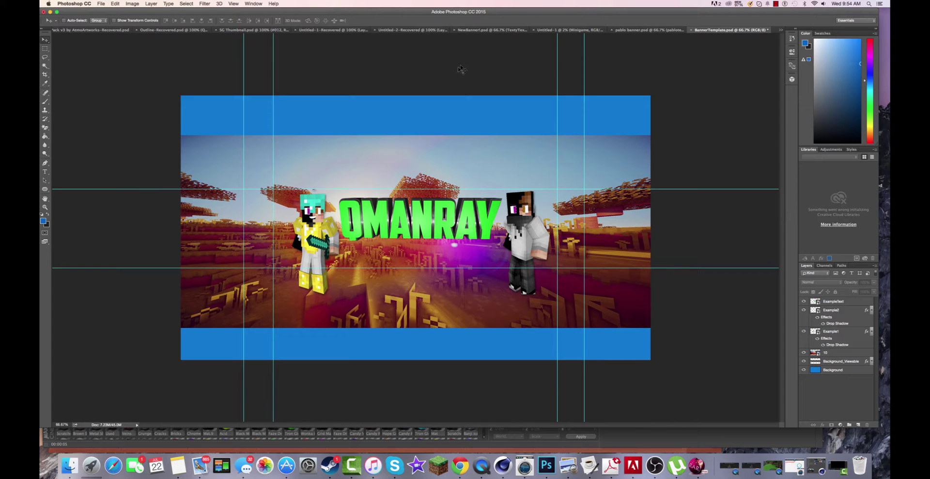
Step: Open the Minecraft ExclusivePack document, expand the CC's group and preview the CC #4 and CC #3 color corrections
click(83, 30)
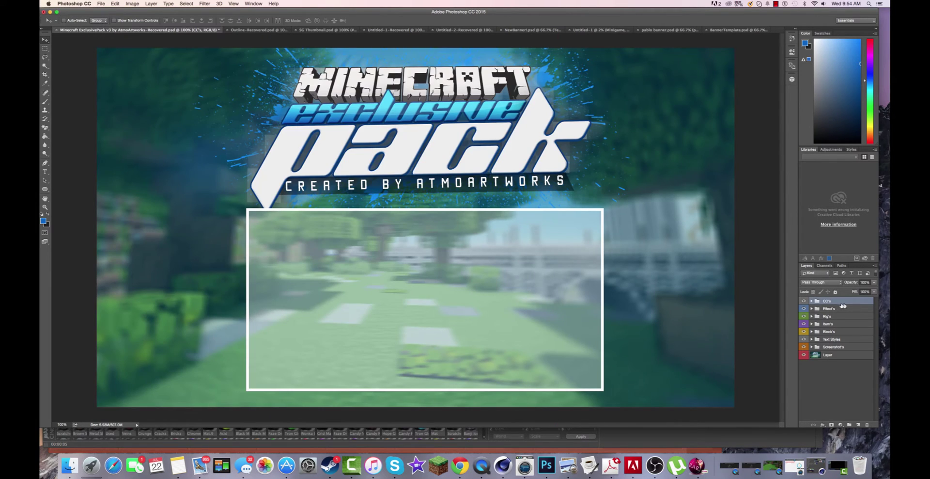
click(812, 301)
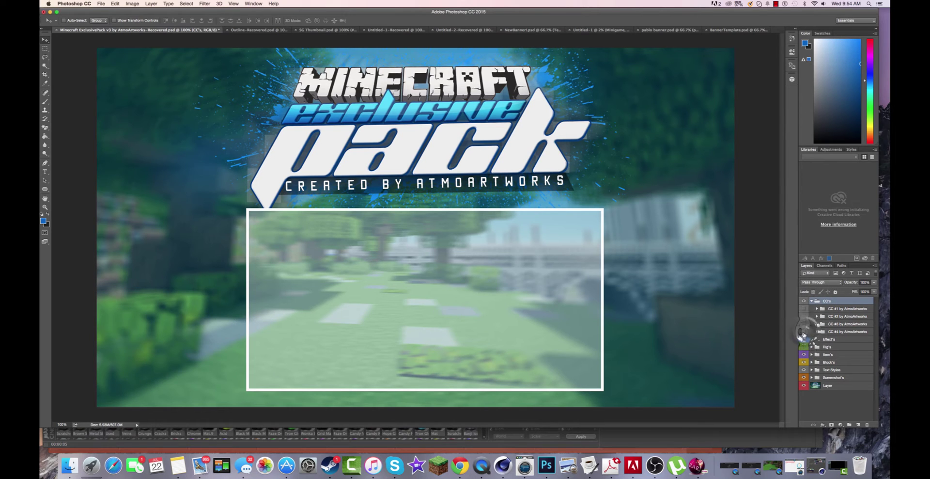
click(804, 331)
click(804, 332)
click(804, 324)
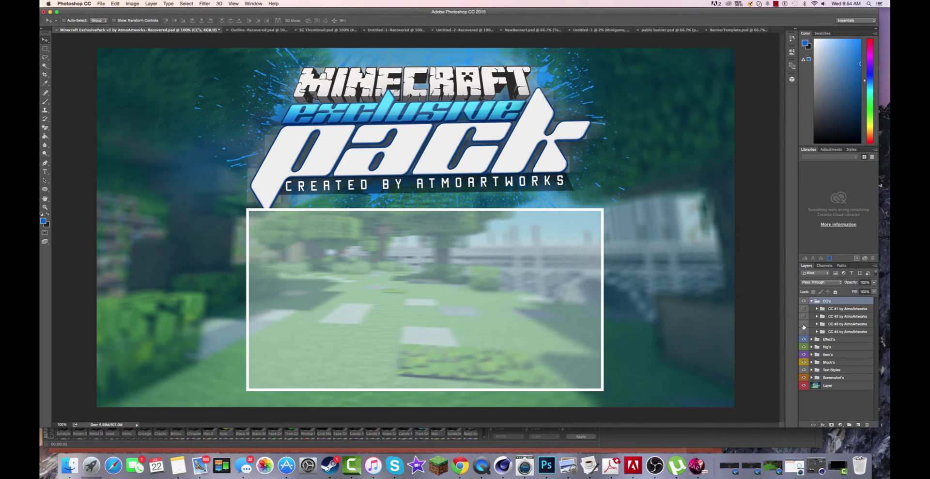
click(805, 325)
Step: Float the BannerTemplate document in its own window and arrange it beside the pack document
drag(719, 28, 75, 115)
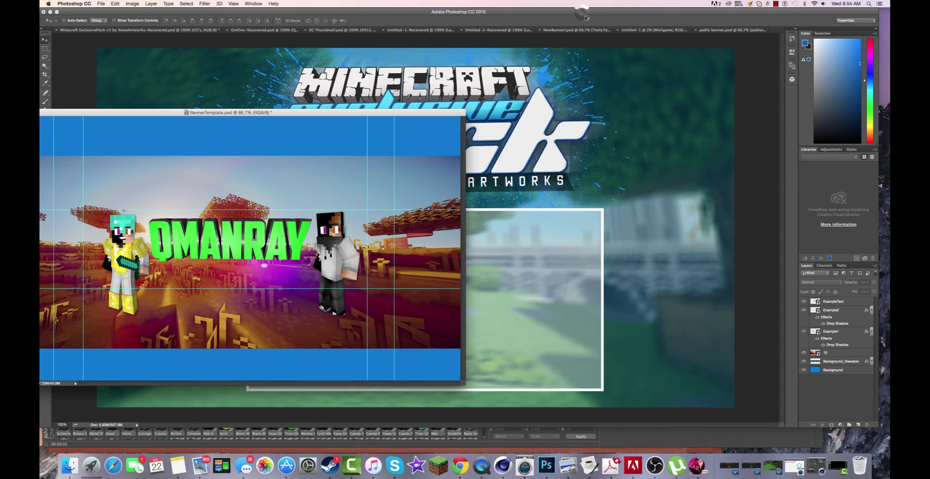
drag(582, 13, 502, 96)
click(725, 407)
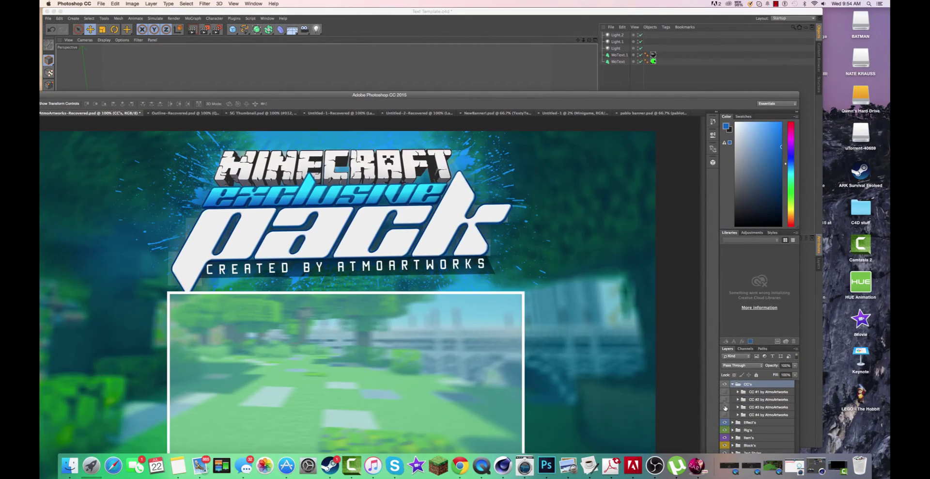
click(725, 406)
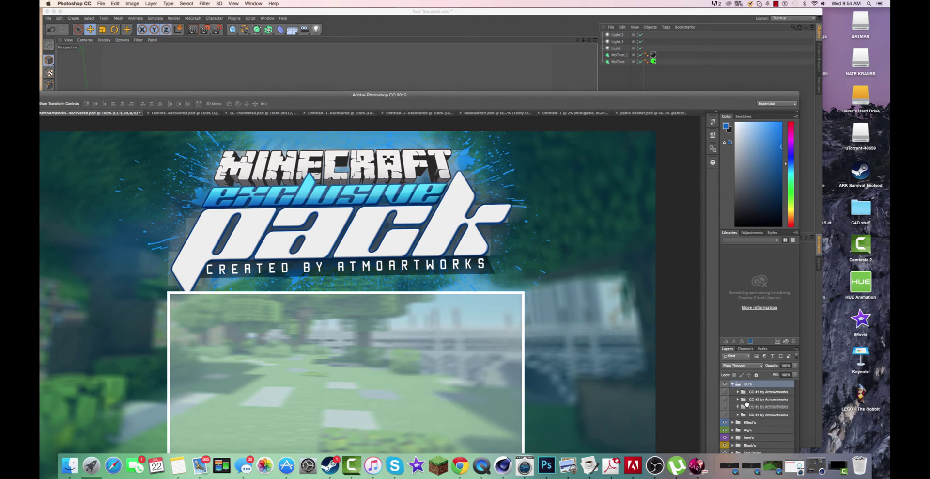
click(749, 407)
drag(363, 95, 135, 199)
drag(243, 112, 763, 8)
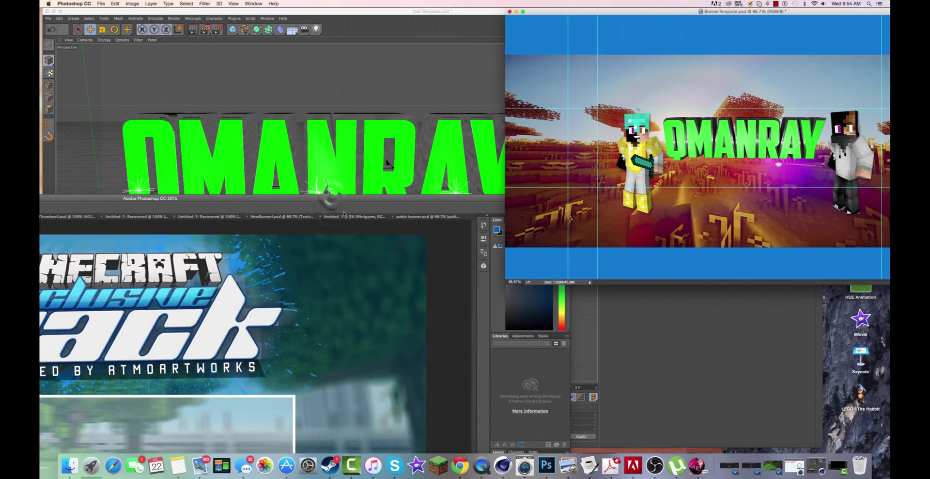
Step: Copy the CC #3 by AtmoArtworks group into the banner and dock the banner back among the open documents
click(332, 198)
drag(332, 198, 249, 44)
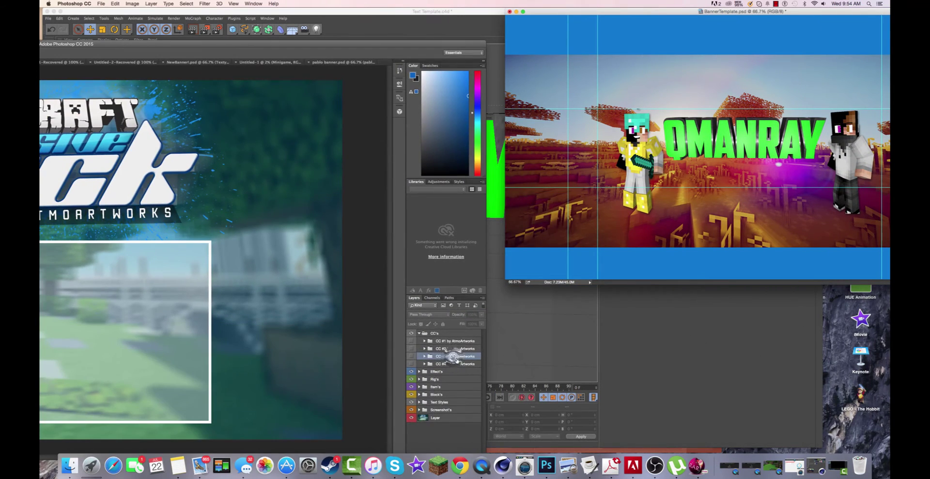
drag(453, 355, 666, 196)
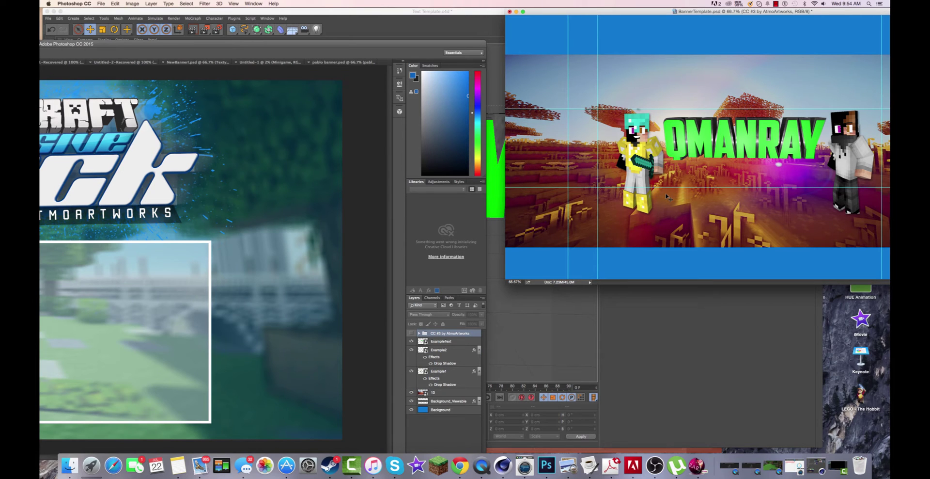
mouse_move(701, 12)
mouse_down()
mouse_move(346, 62)
mouse_move(590, 3)
mouse_move(738, 2)
mouse_up()
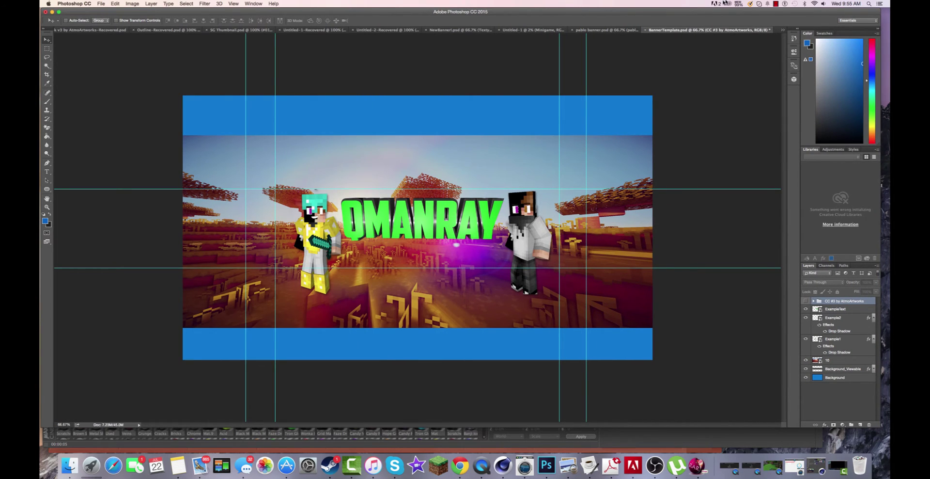
Step: Make the CC #3 by AtmoArtworks group visible, compare the banner with and without it, and move it directly above background layer 10
click(805, 300)
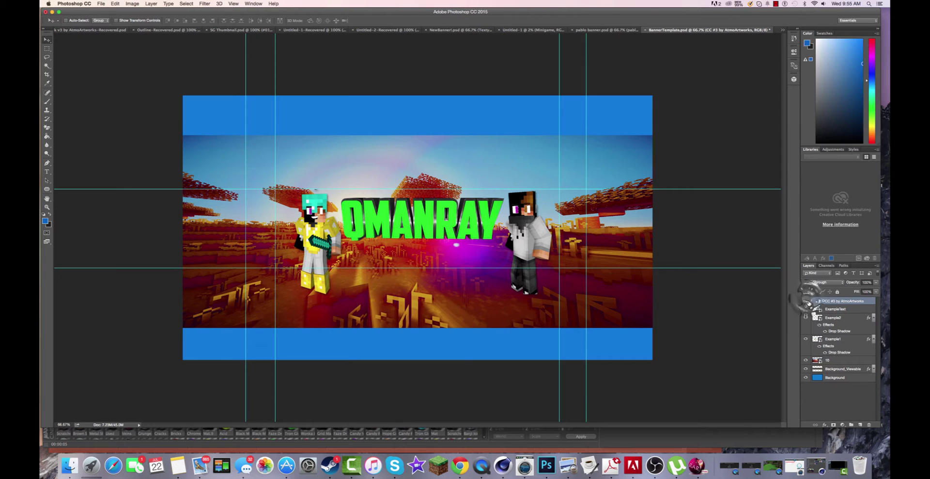
click(806, 301)
click(806, 300)
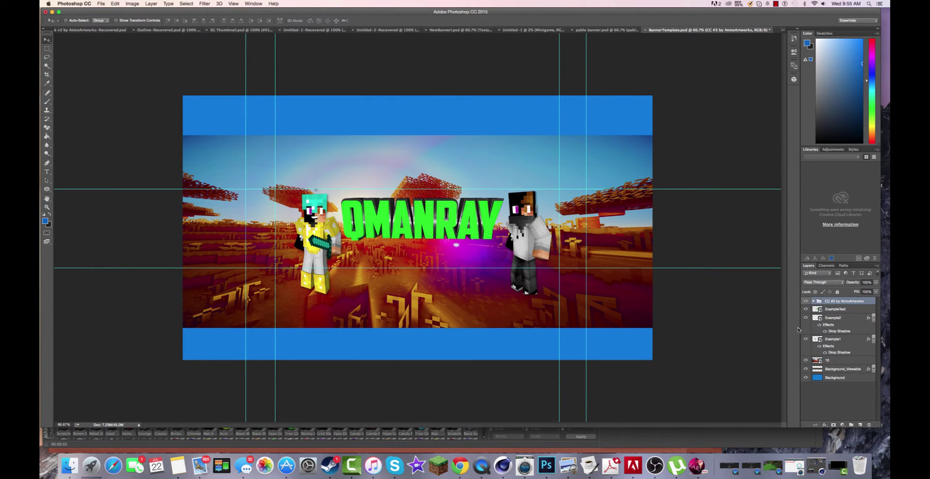
click(806, 300)
click(805, 301)
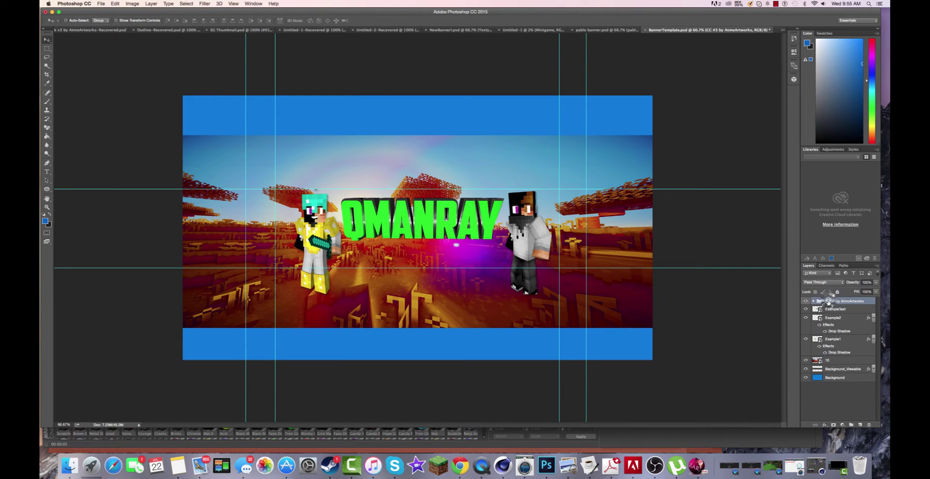
drag(830, 301, 831, 360)
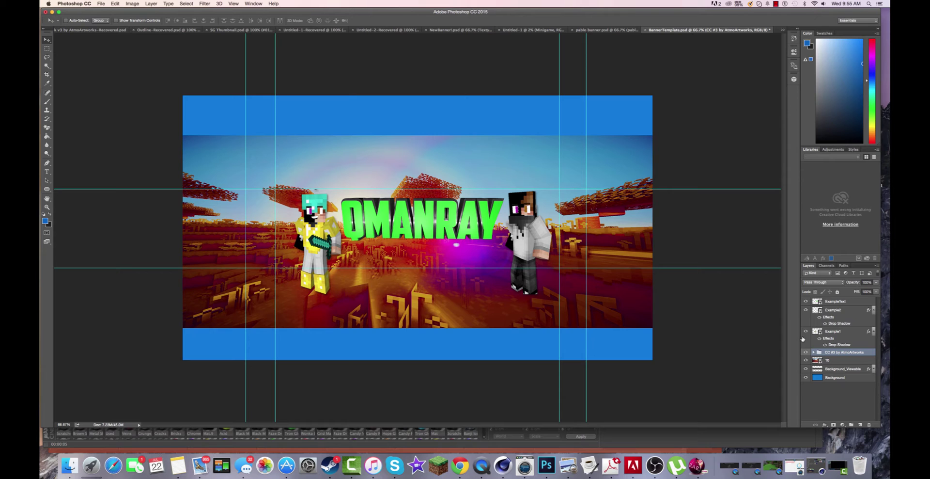
click(807, 352)
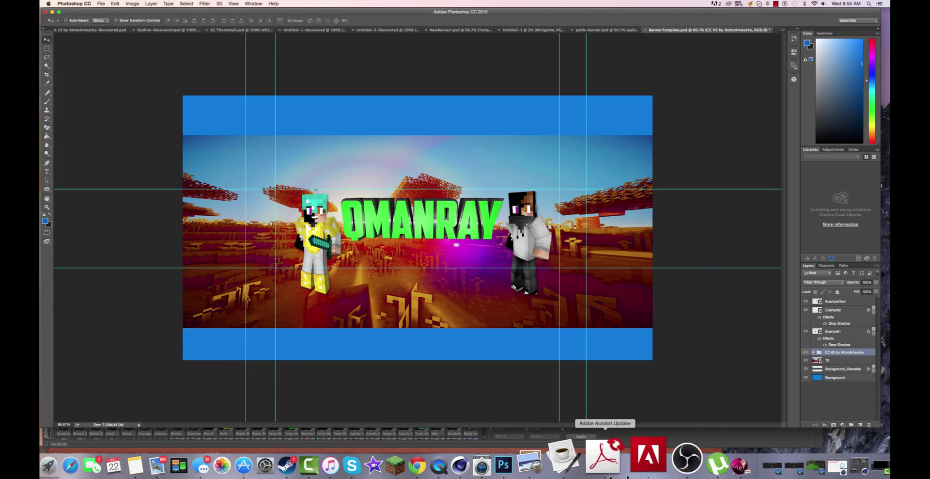
click(47, 172)
click(373, 257)
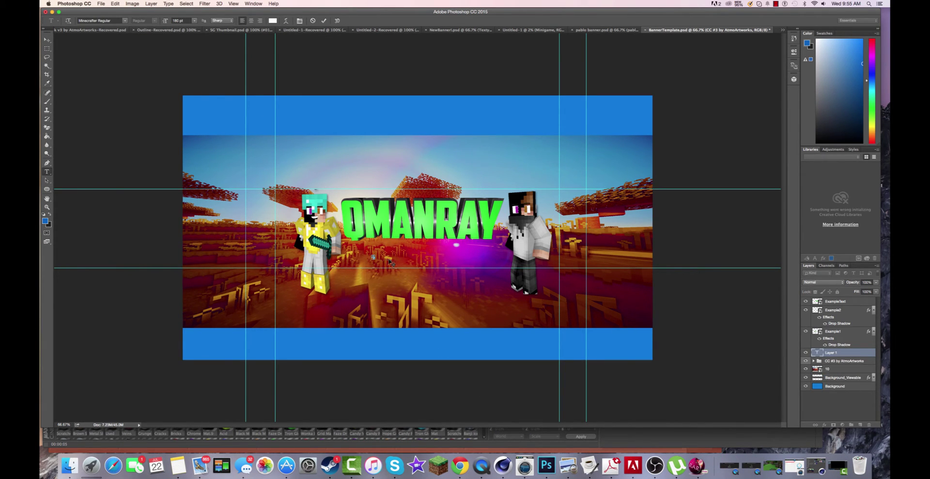
drag(164, 20, 193, 25)
click(819, 354)
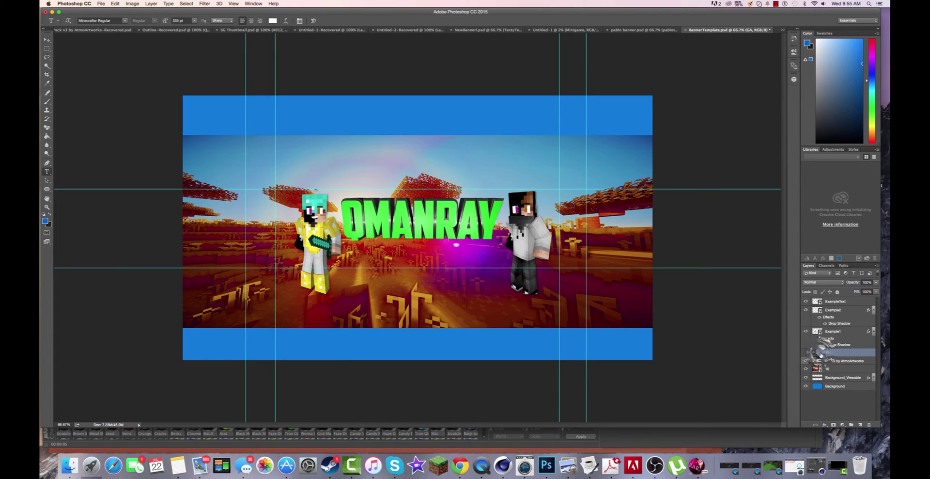
double_click(819, 353)
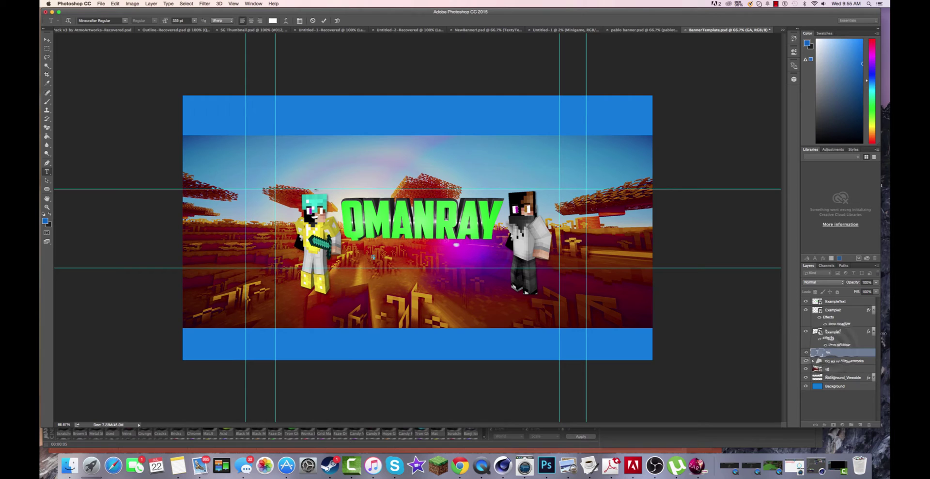
click(831, 351)
key(Delete)
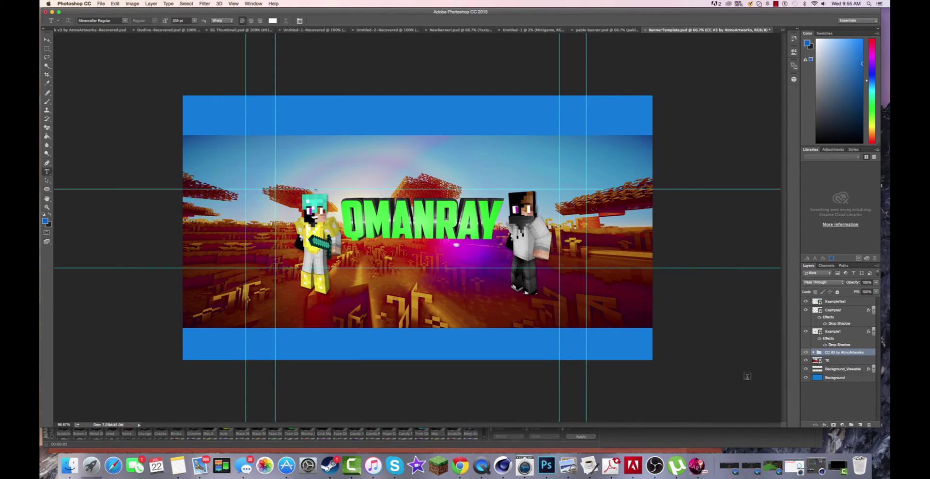
Step: Add a white text layer reading "GAMING" at 75 pt just below the QMANRAY text, above all other layers
click(816, 395)
click(46, 172)
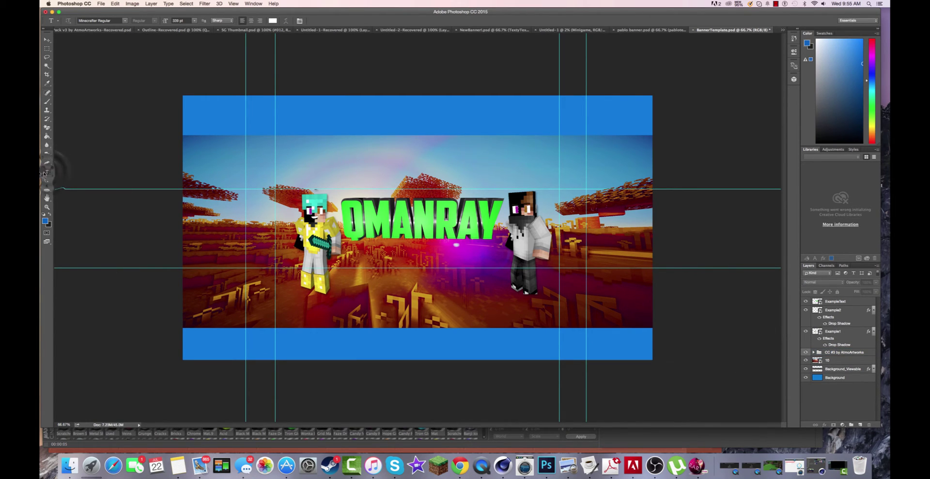
click(385, 257)
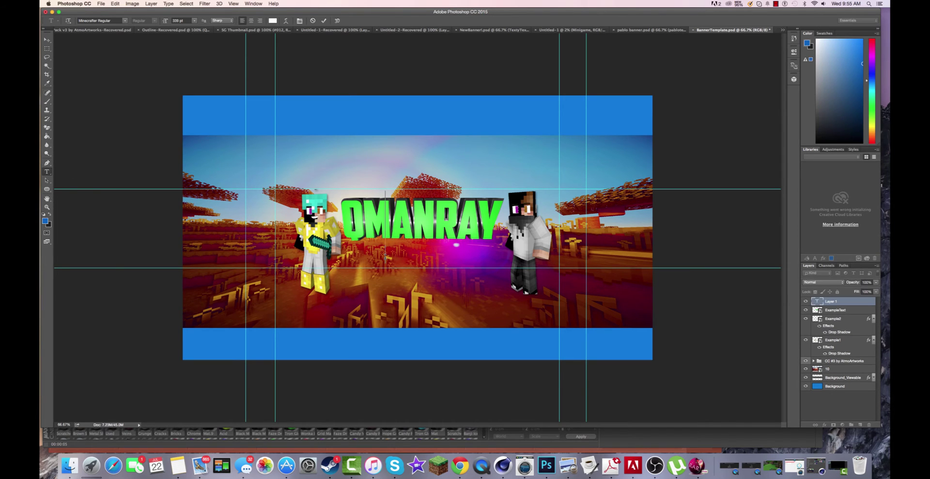
click(166, 21)
mouse_move(166, 21)
mouse_down()
mouse_move(128, 19)
mouse_move(168, 22)
mouse_up()
text(GAMING)
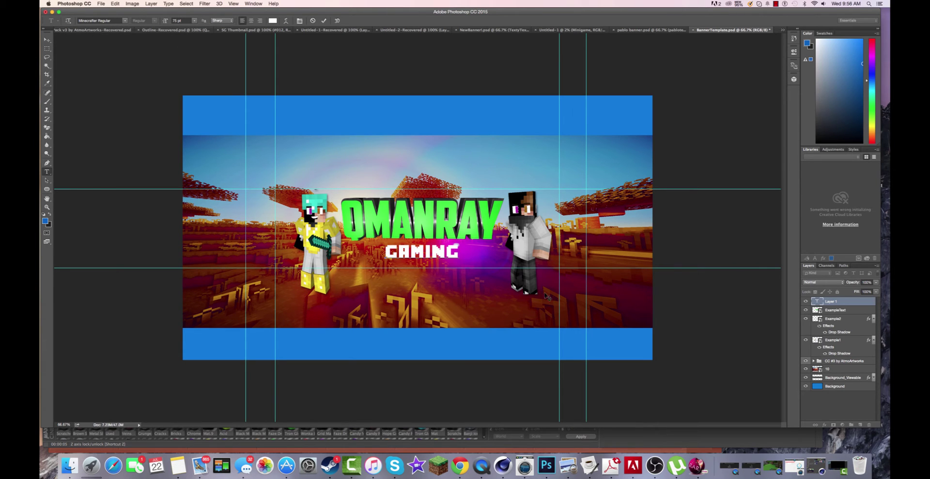
Step: Enlarge the GAMING text to 119 pt and center it under the QMANRAY text
click(818, 301)
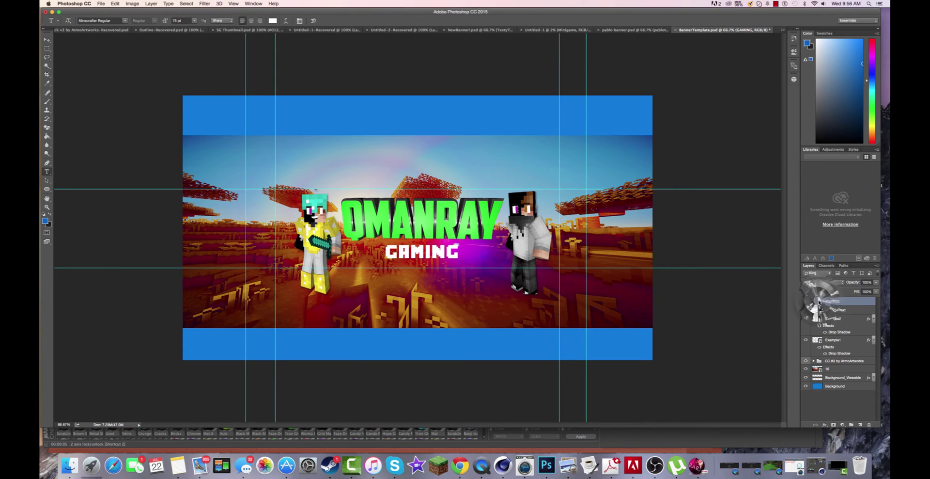
double_click(818, 300)
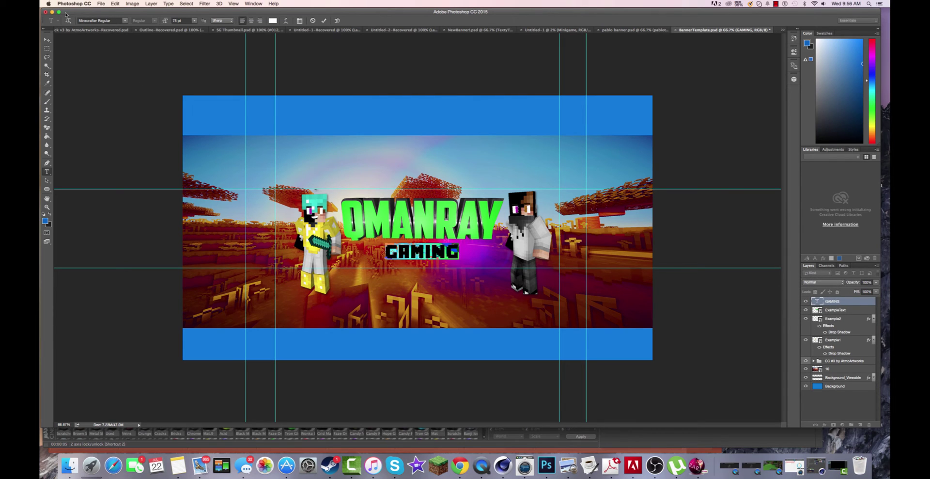
drag(165, 21, 175, 22)
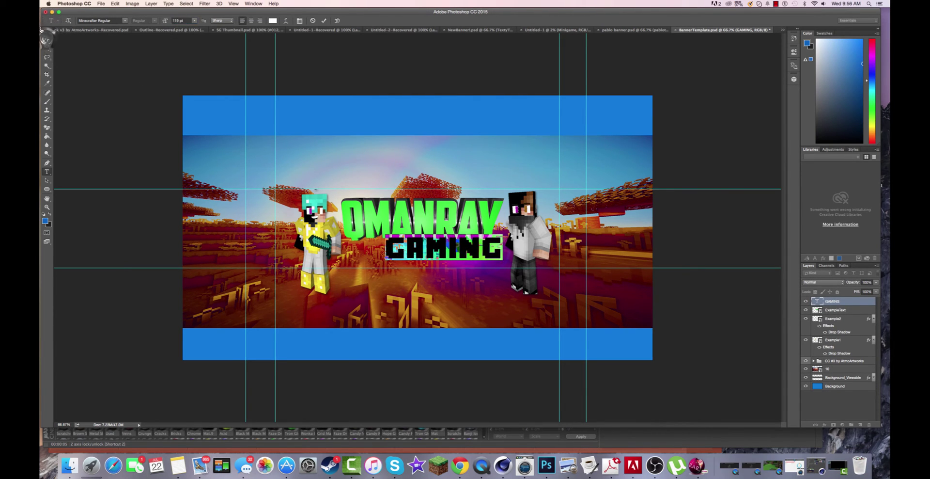
click(47, 40)
drag(471, 248, 445, 254)
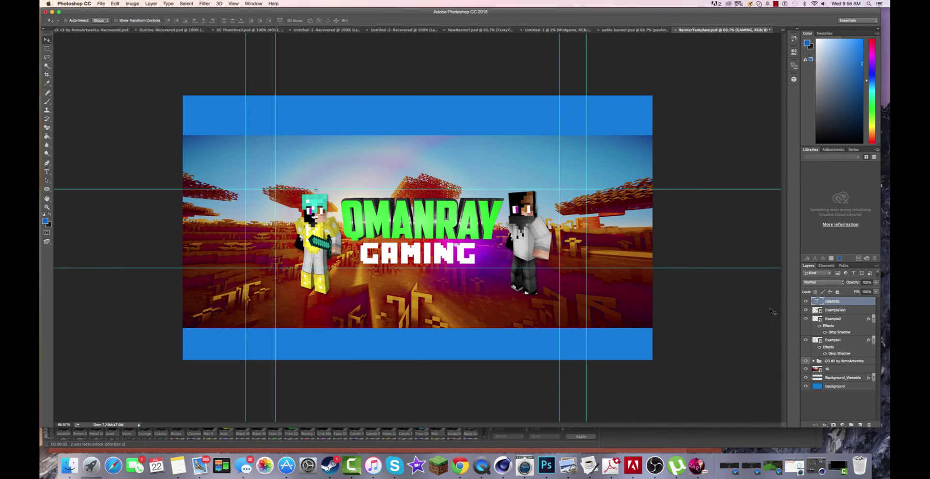
Step: Change the GAMING text's font to American Captain Regular and center the text again under QMANRAY
double_click(817, 302)
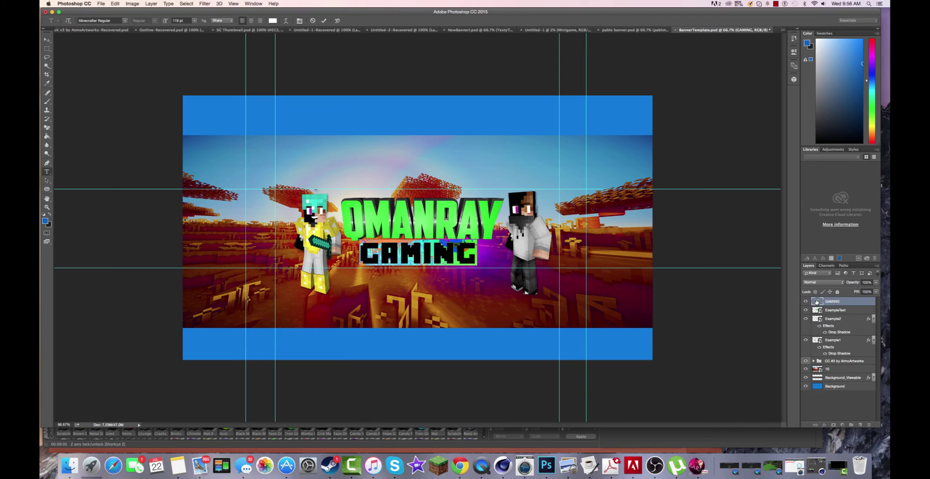
click(125, 22)
click(125, 23)
click(125, 22)
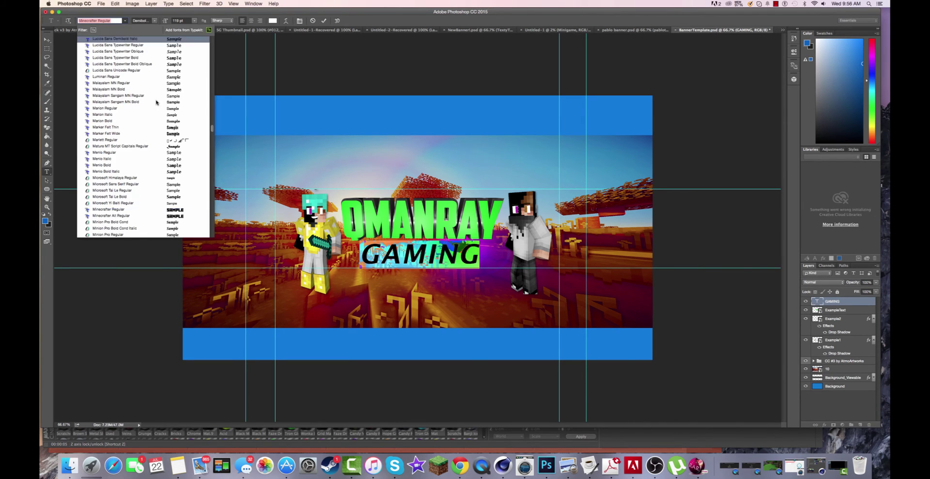
scroll(156, 102, up, 5)
scroll(156, 102, up, 5)
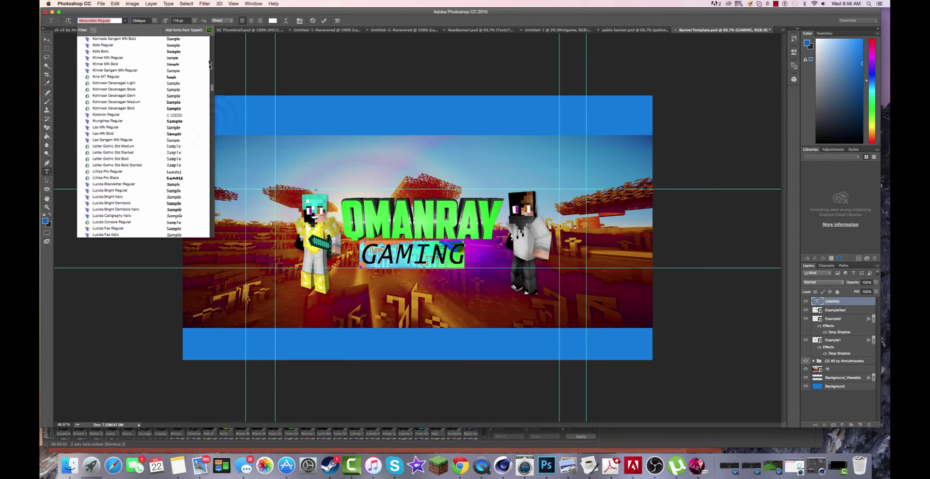
scroll(211, 42, up, 10)
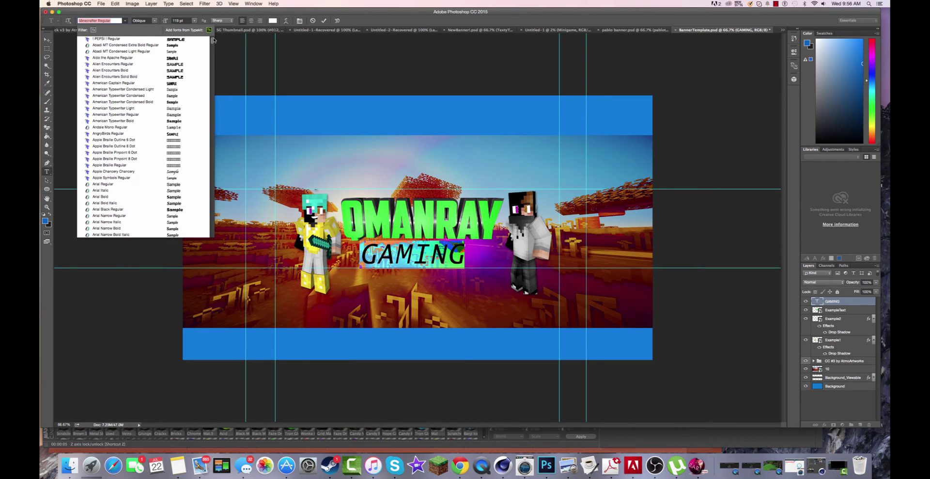
click(177, 83)
click(47, 39)
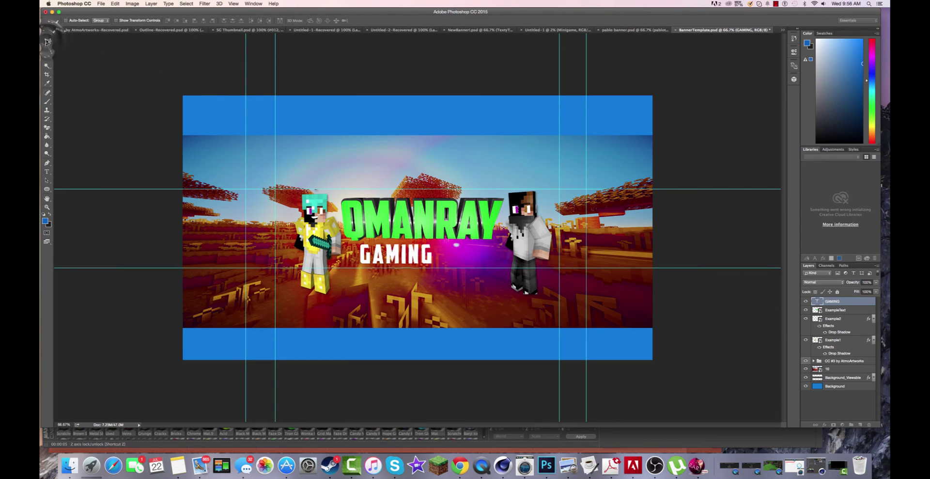
drag(407, 255, 434, 258)
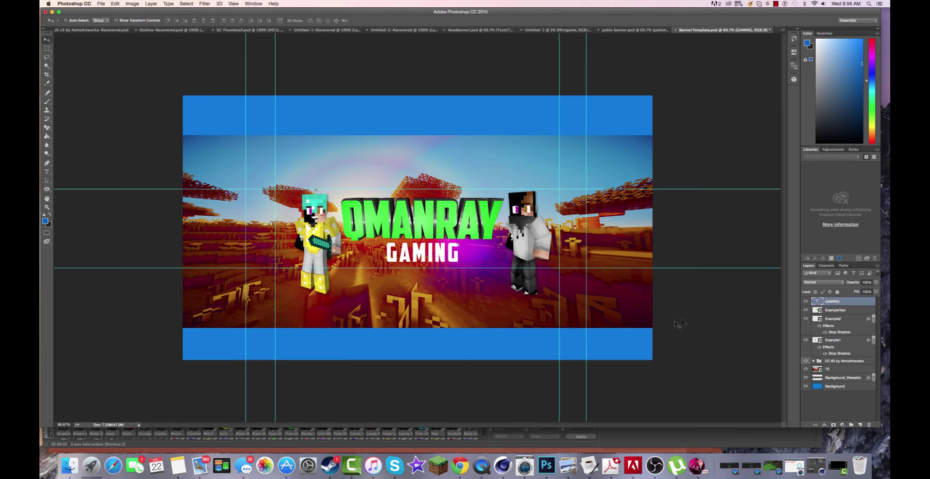
Step: Select the GAMING layer, switch to the Minecraft ExclusivePack document and collapse its CC's group
click(840, 406)
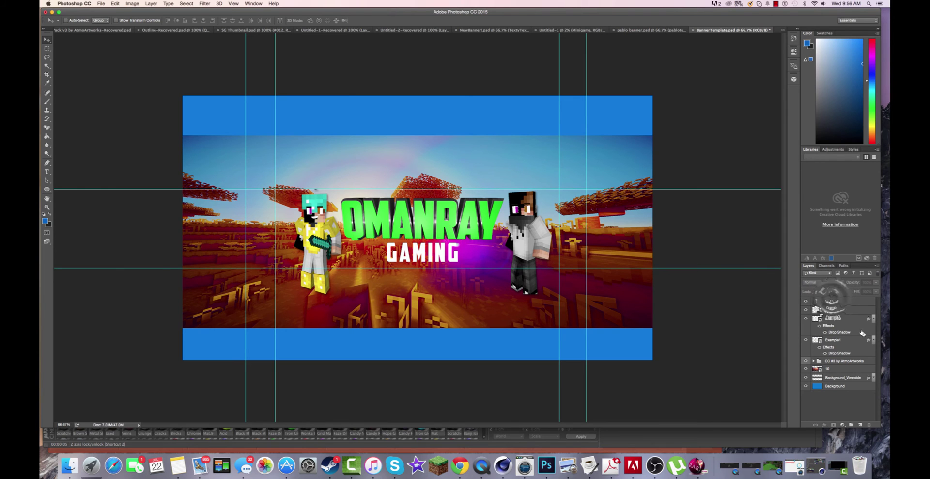
click(832, 302)
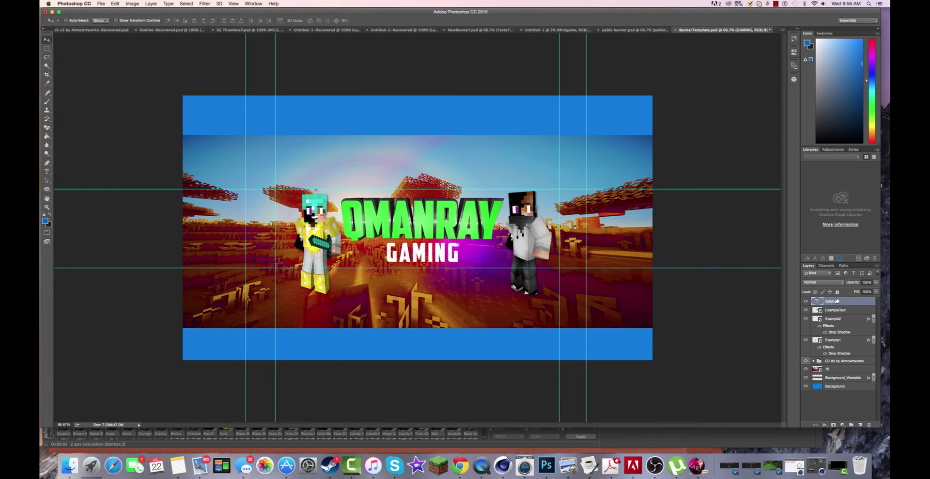
click(80, 31)
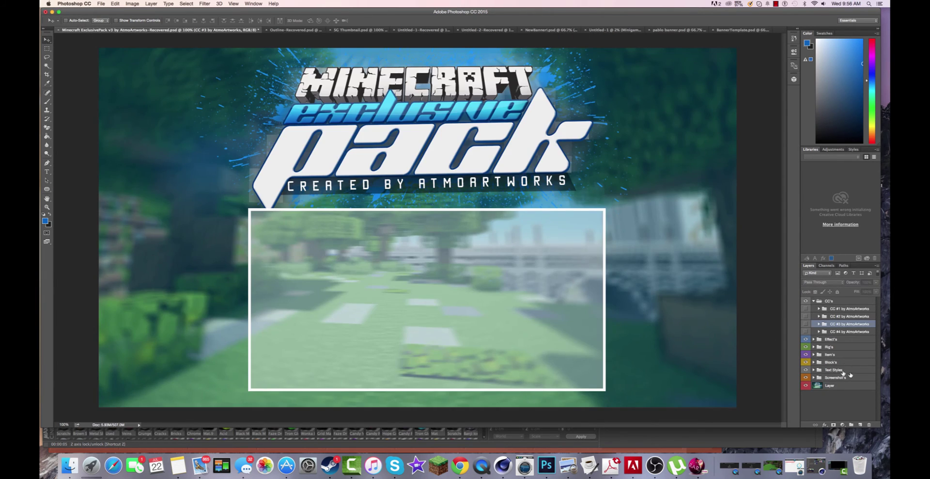
click(829, 301)
click(813, 301)
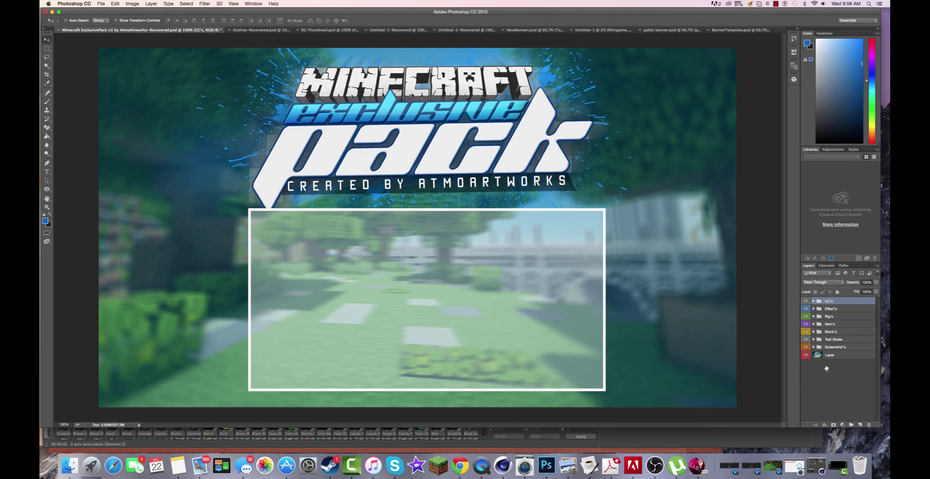
Step: Expand the Text Styles group, preview Text Style #2, copy its layer style and hide it again
click(813, 339)
click(806, 347)
click(806, 347)
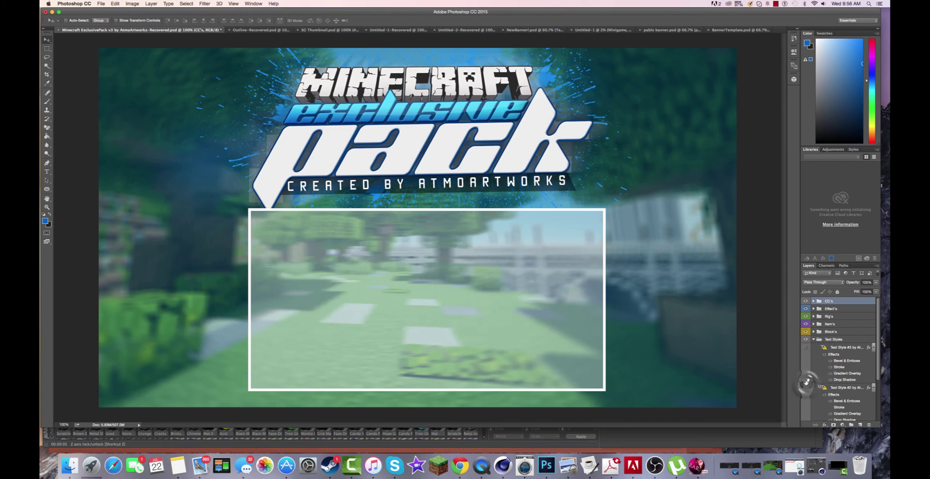
click(807, 387)
right_click(827, 389)
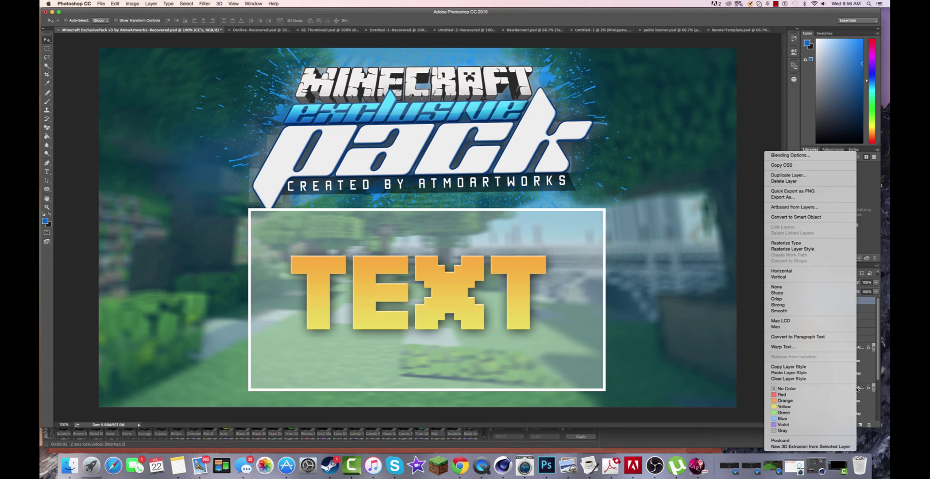
click(818, 366)
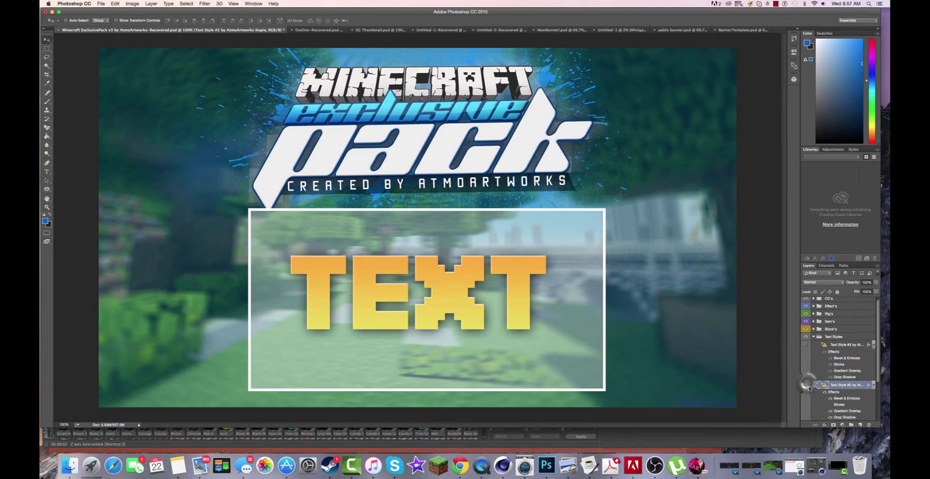
click(806, 385)
Step: Return to the BannerTemplate document and paste the copied layer style onto the GAMING text layer
click(738, 31)
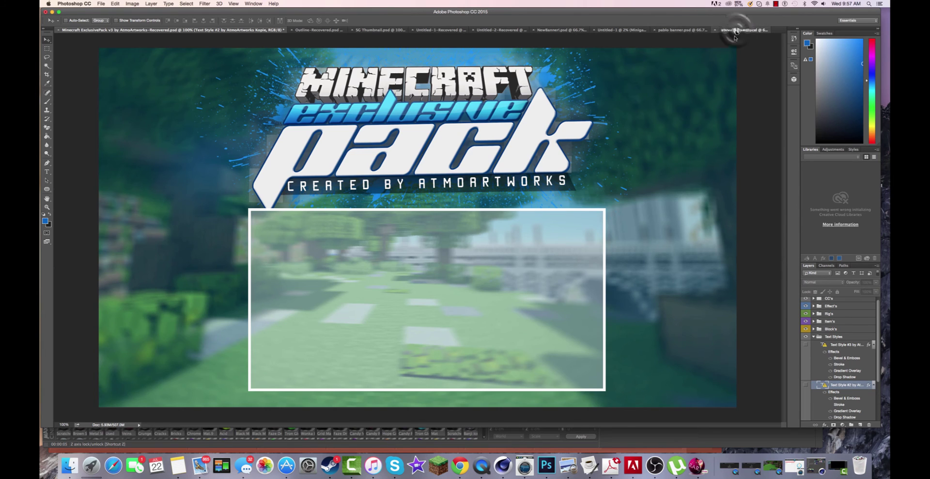
right_click(843, 299)
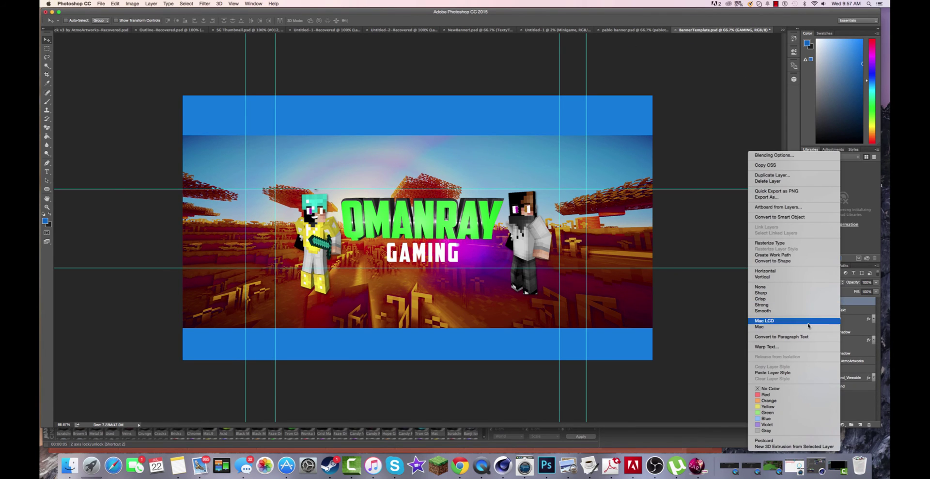
click(775, 373)
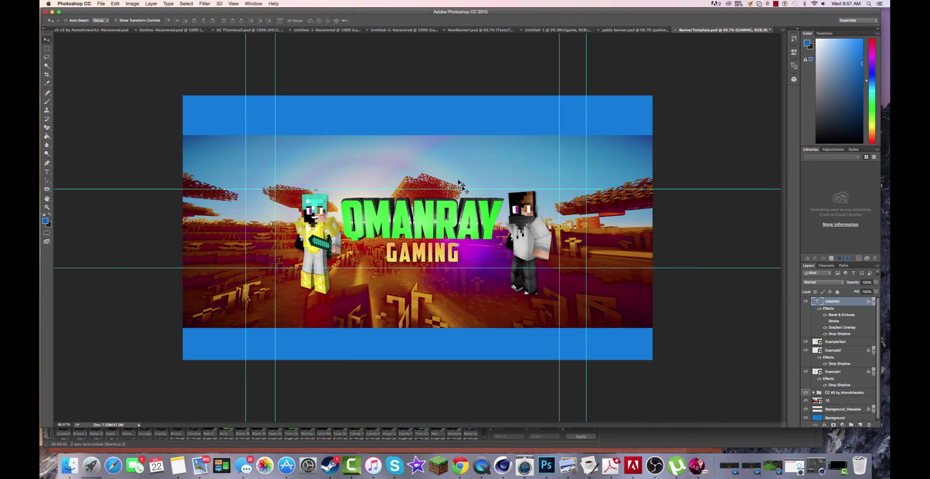
Step: Save the banner as a JPEG named BannerExample in the Documents folder, accepting the JPEG options
click(101, 3)
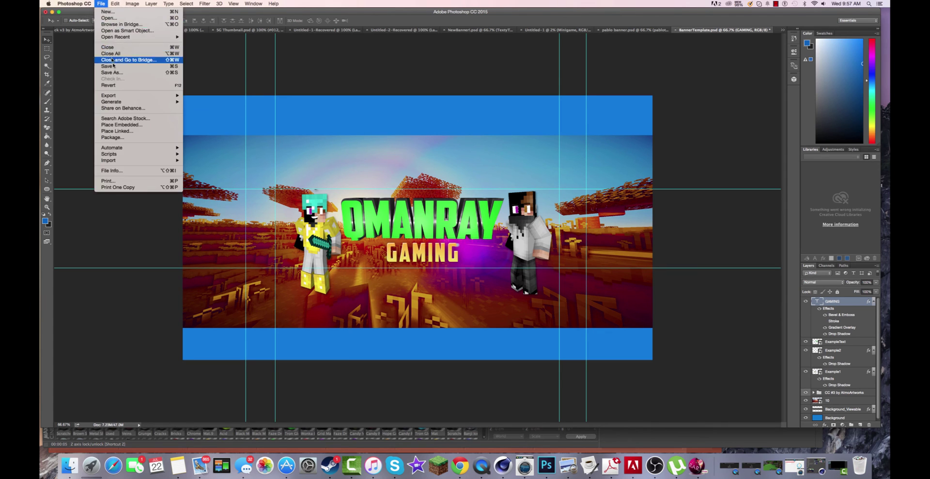
click(117, 68)
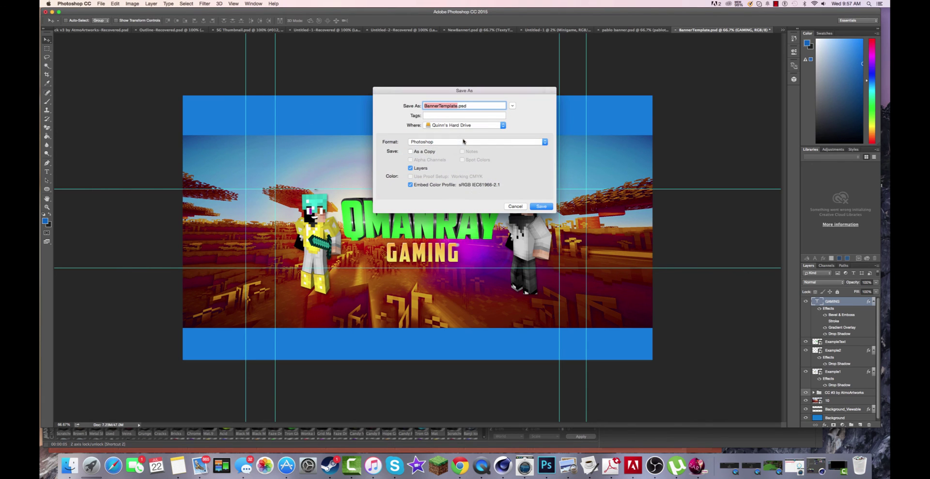
text(B)
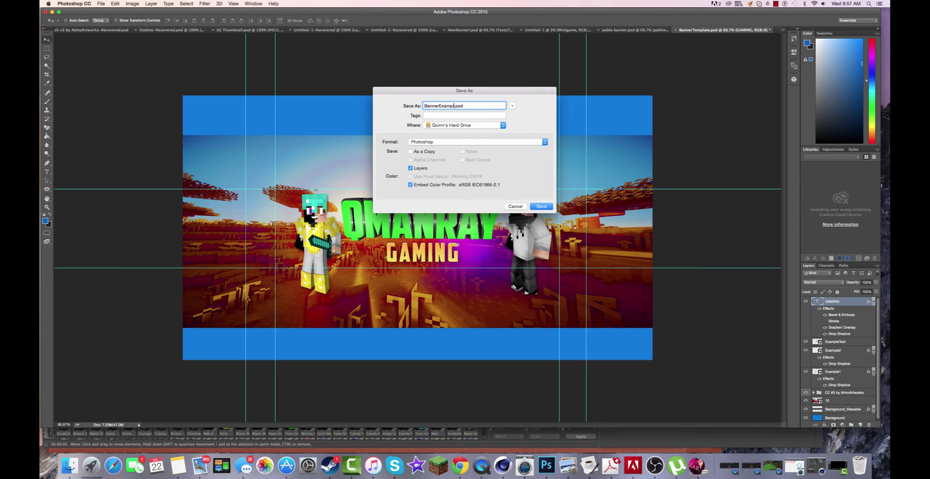
click(463, 142)
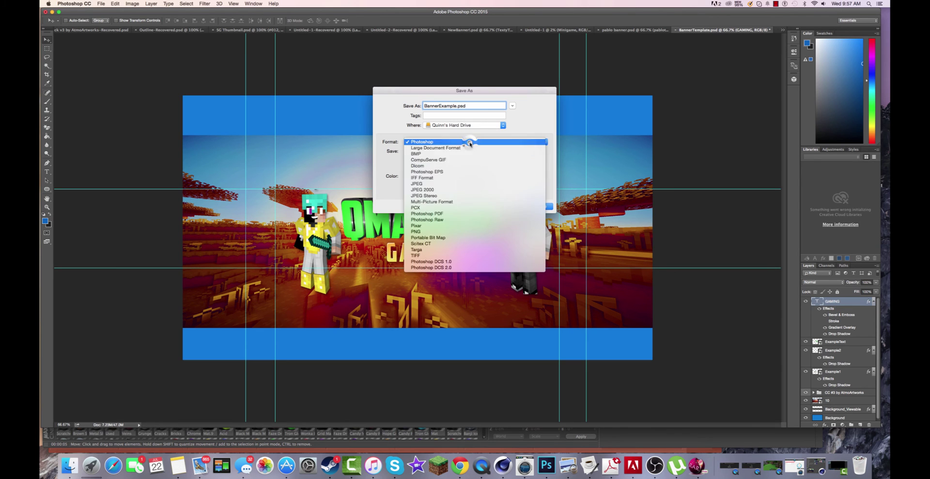
click(447, 182)
click(464, 125)
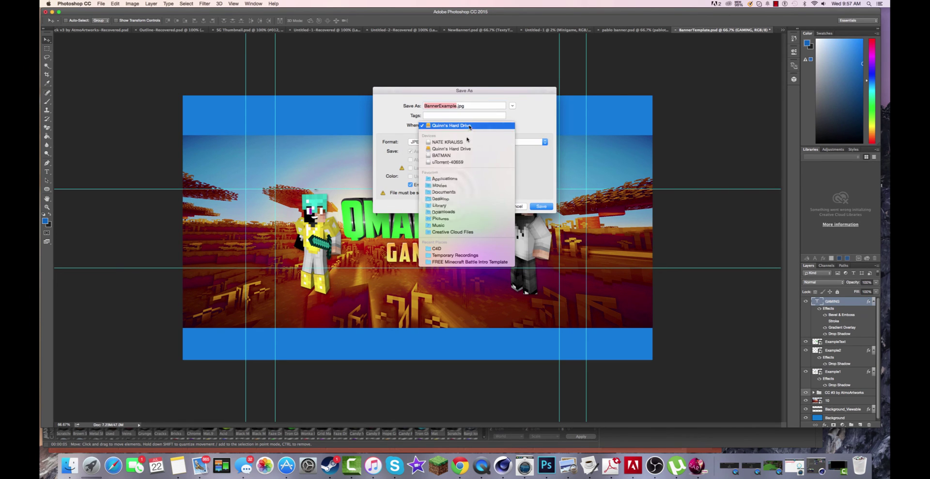
click(449, 197)
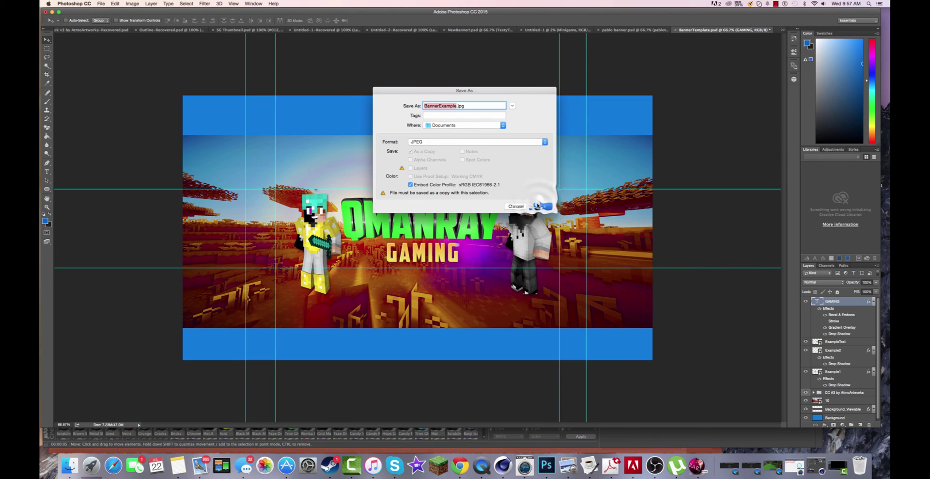
click(539, 206)
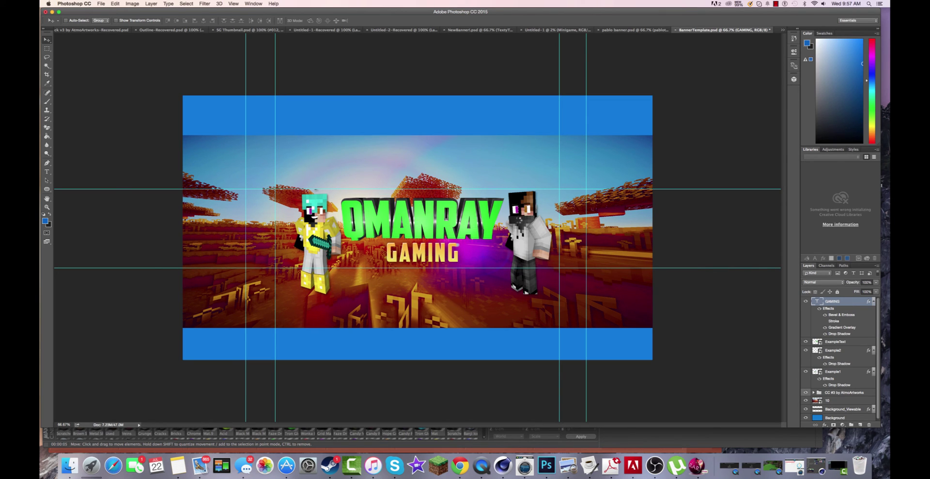
click(506, 184)
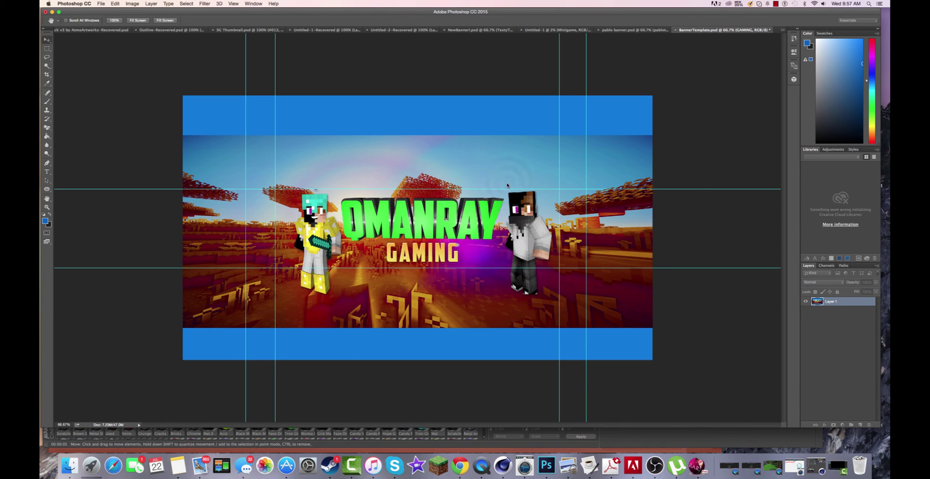
right_click(355, 460)
click(355, 461)
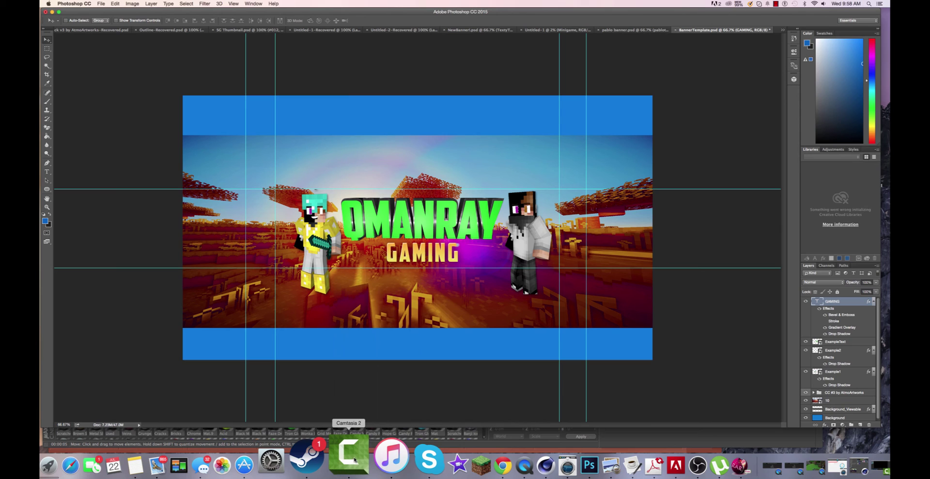